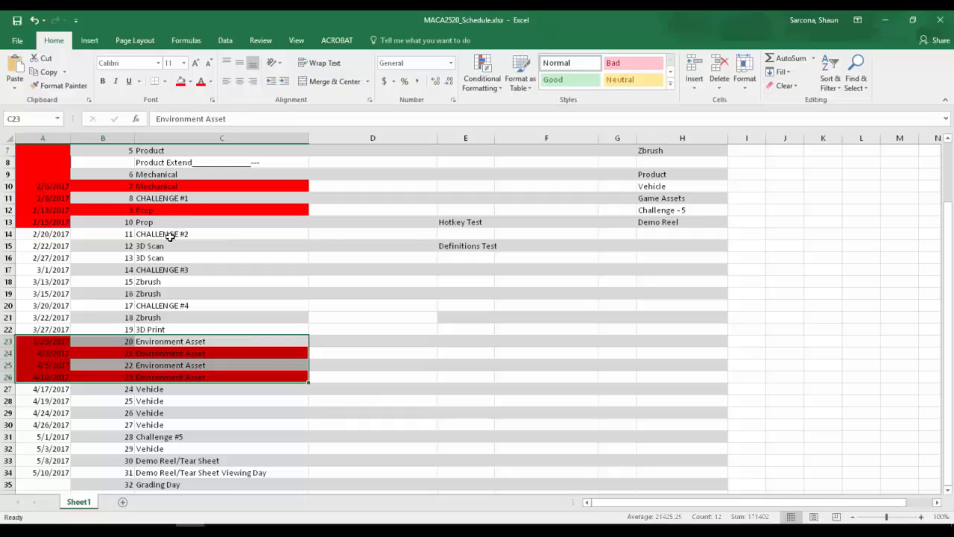
Review the schedule rows for Challenge #2, 3D Scan, Zbrush and the Vehicle sessions in rows 27 to 30
left_click_drag(172, 234, 199, 257)
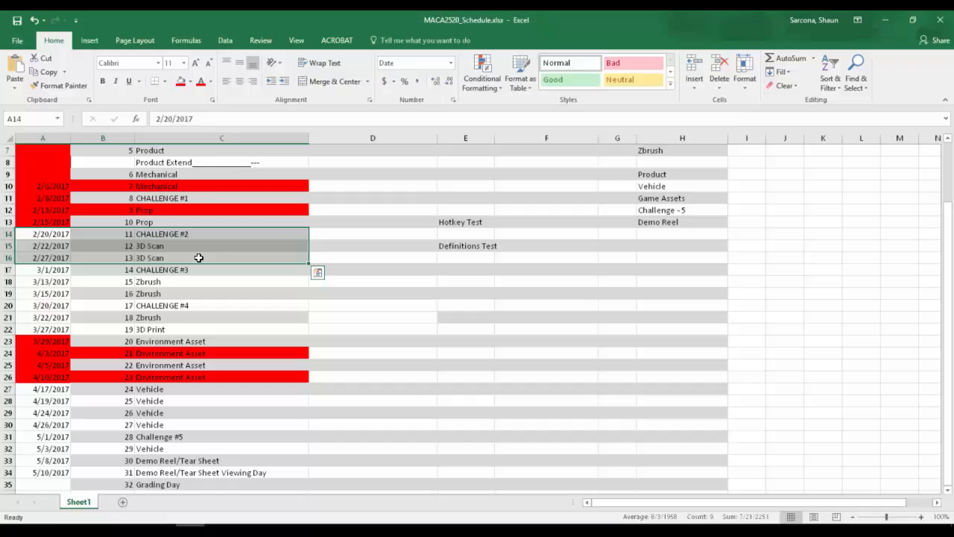
left_click(201, 258)
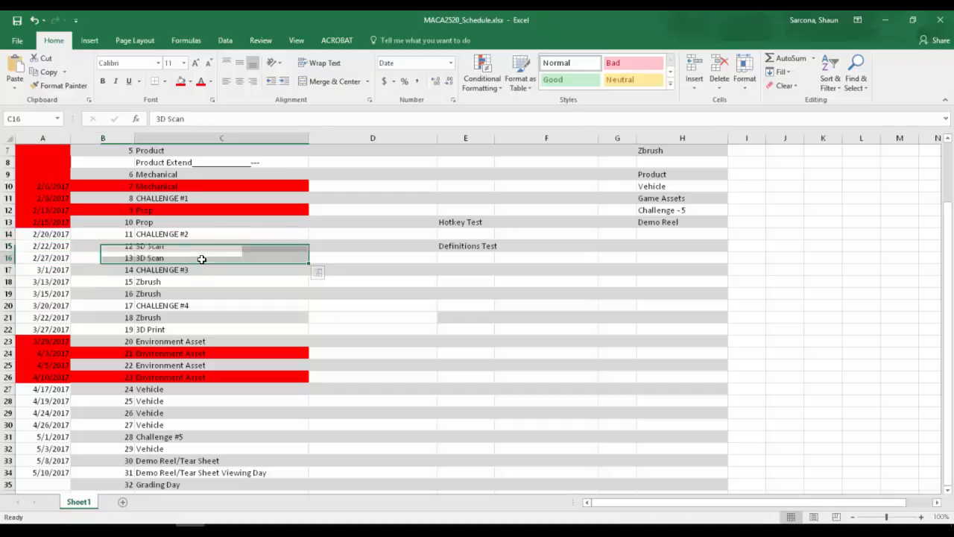
left_click(39, 249, "shift")
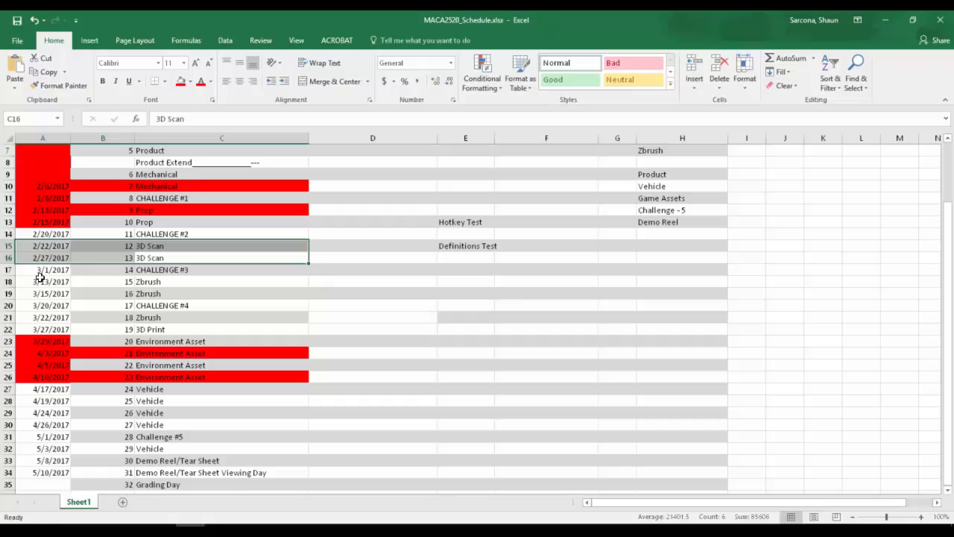
left_click(163, 282)
left_click_drag(94, 282, 56, 282)
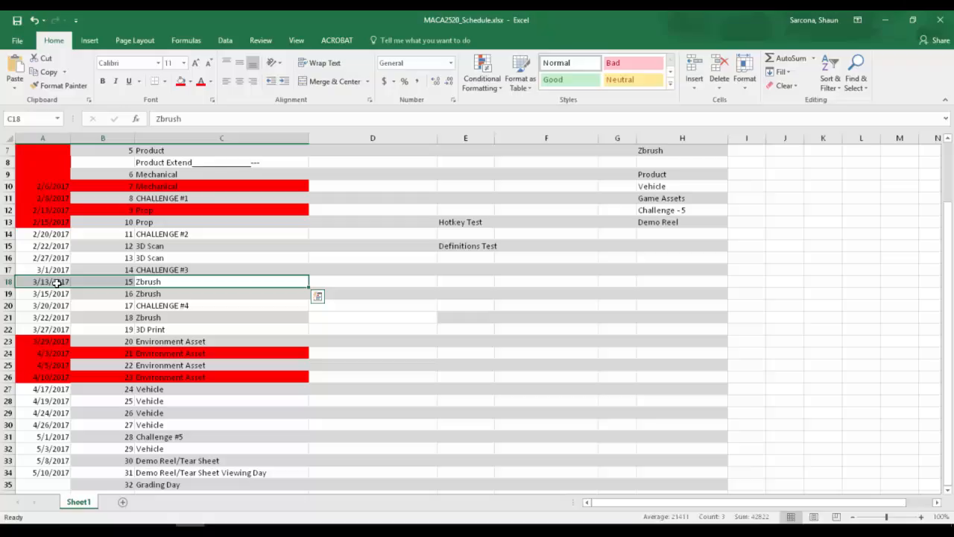
scroll(67, 302, "down", 2)
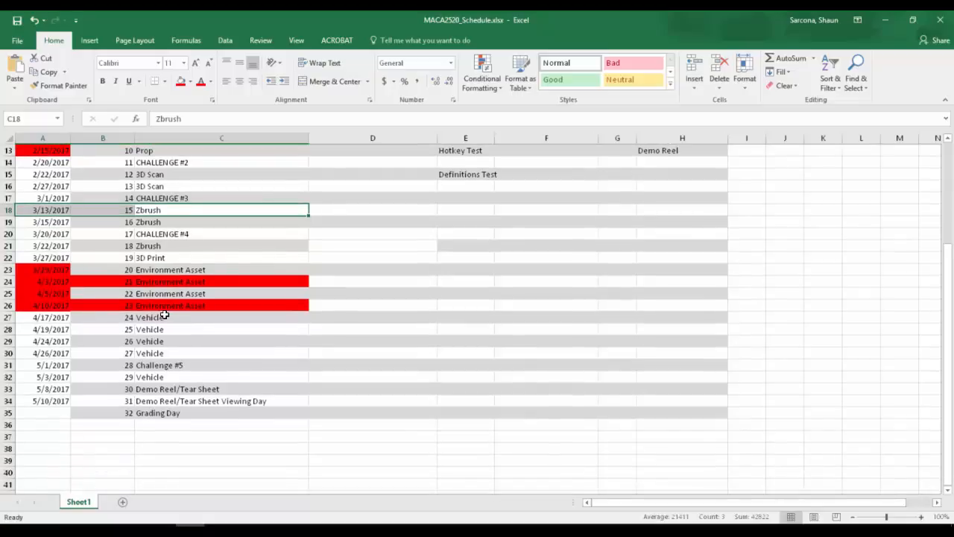
left_click_drag(164, 316, 61, 352)
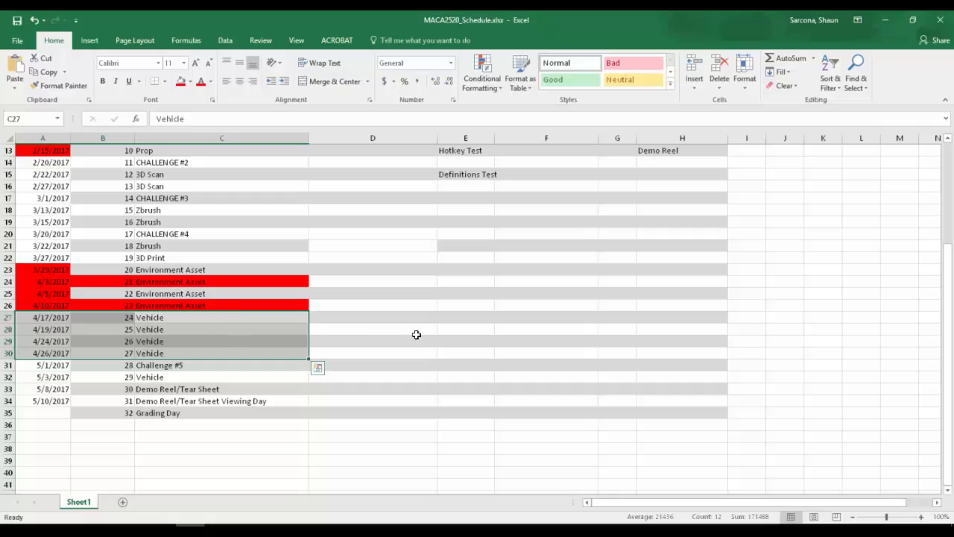
scroll(419, 334, "up", 2)
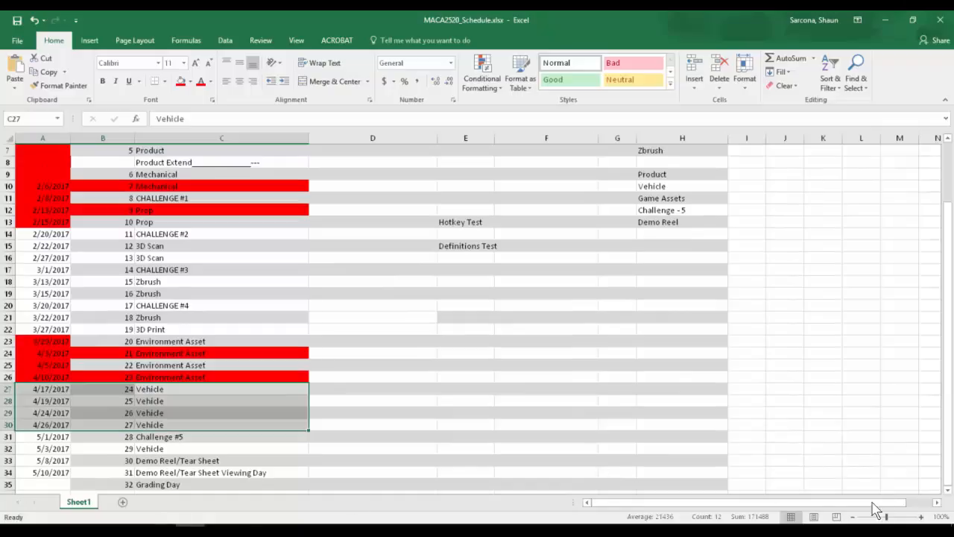
Check the March and April 2017 dates in the system calendar, then close it
left_click(904, 531)
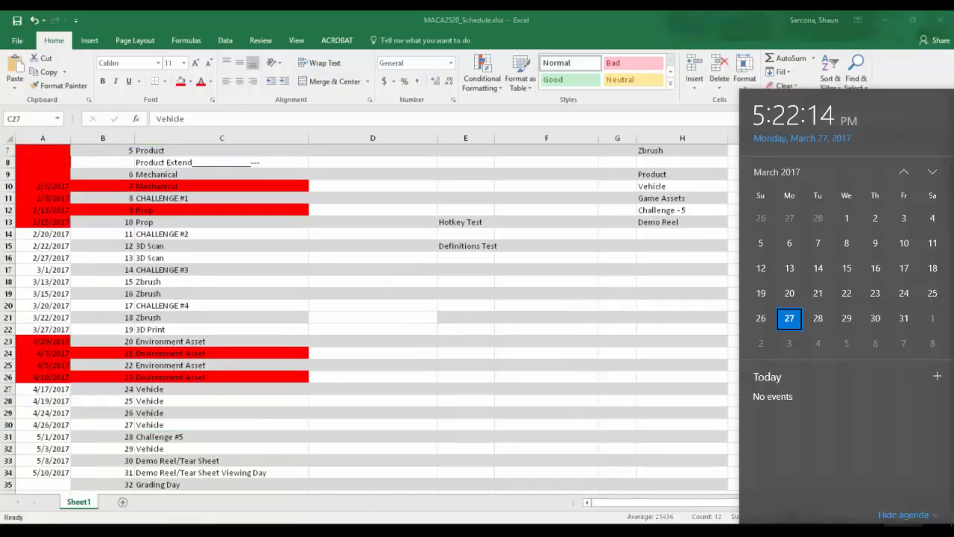
left_click(933, 169)
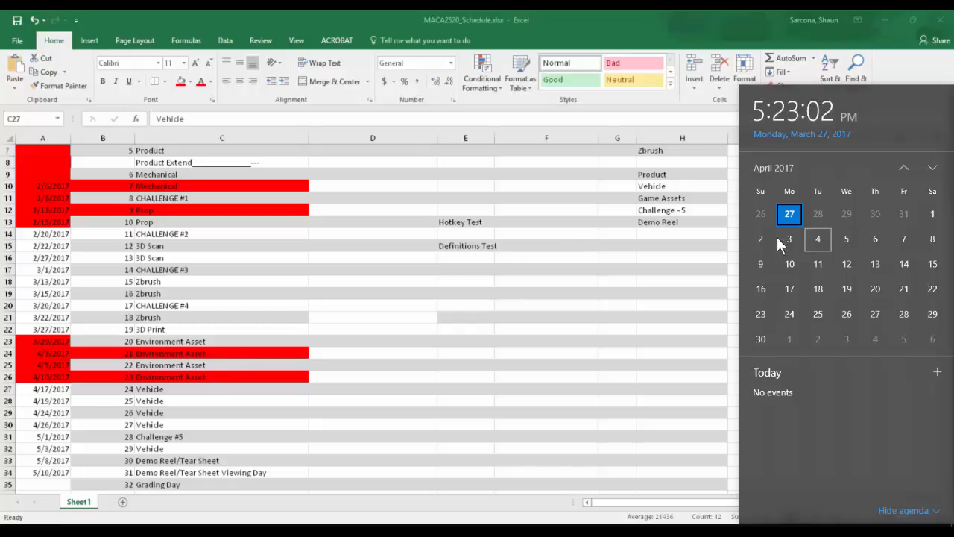
left_click(902, 168)
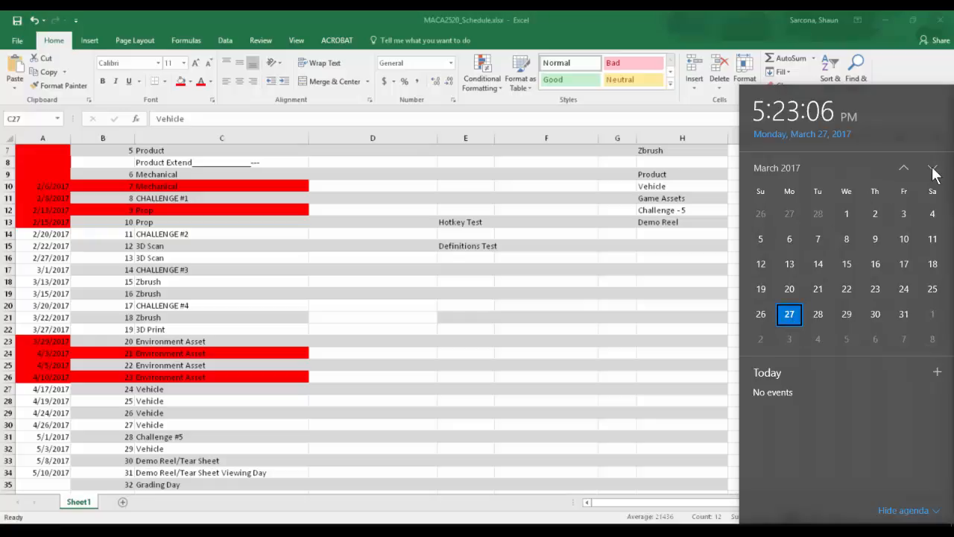
left_click(932, 169)
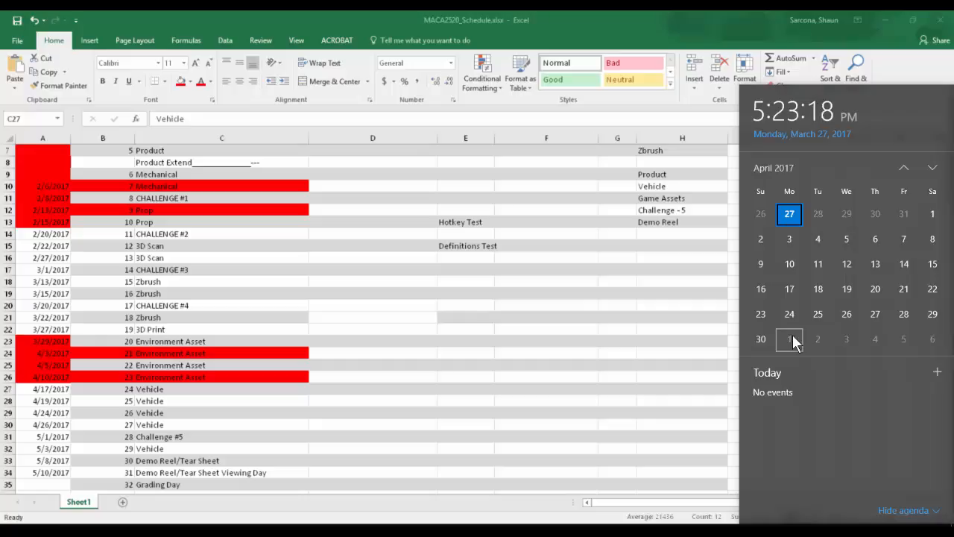
left_click(668, 29)
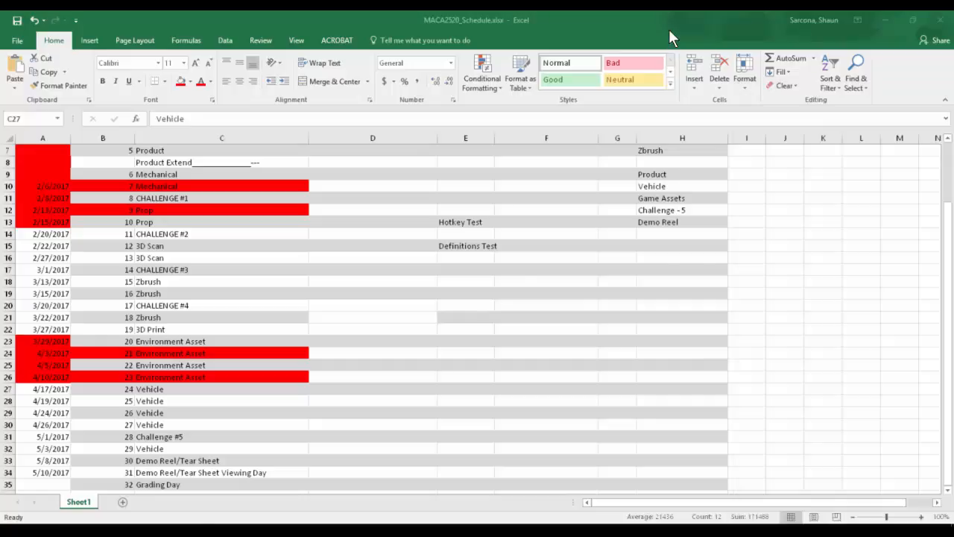
Close the schedule workbook and switch to File Explorer, opening the PDrive folder on the Desktop
left_click(947, 19)
left_click(424, 298)
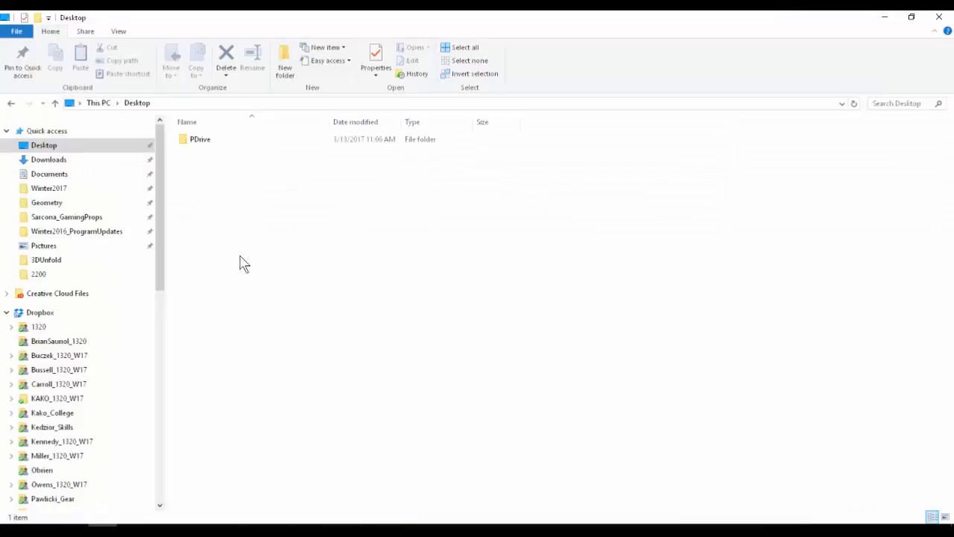
double_click(215, 140)
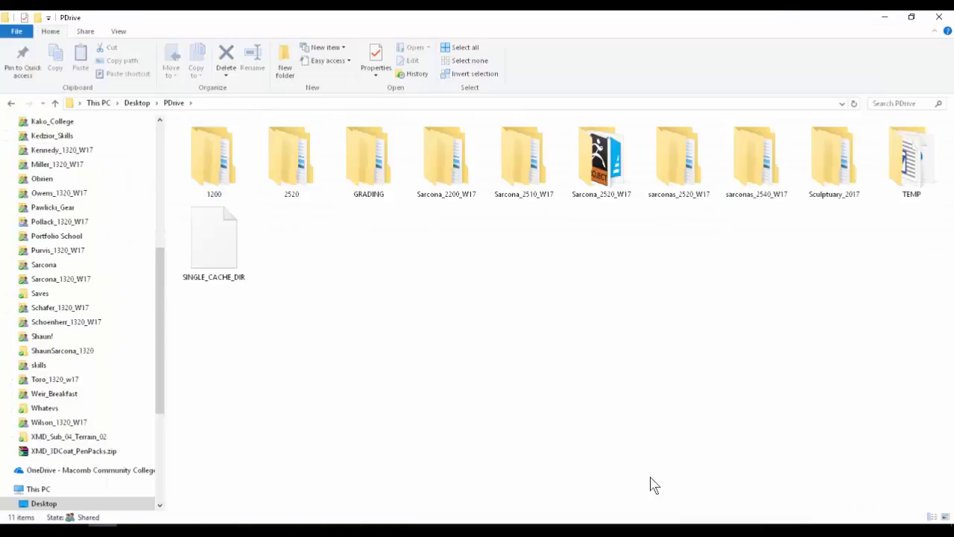
left_click(850, 521)
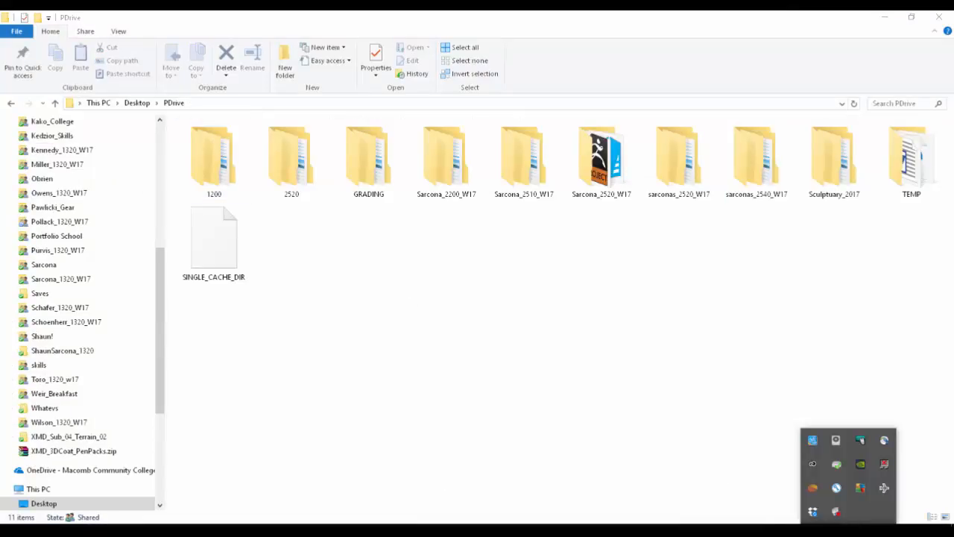
left_click(727, 466)
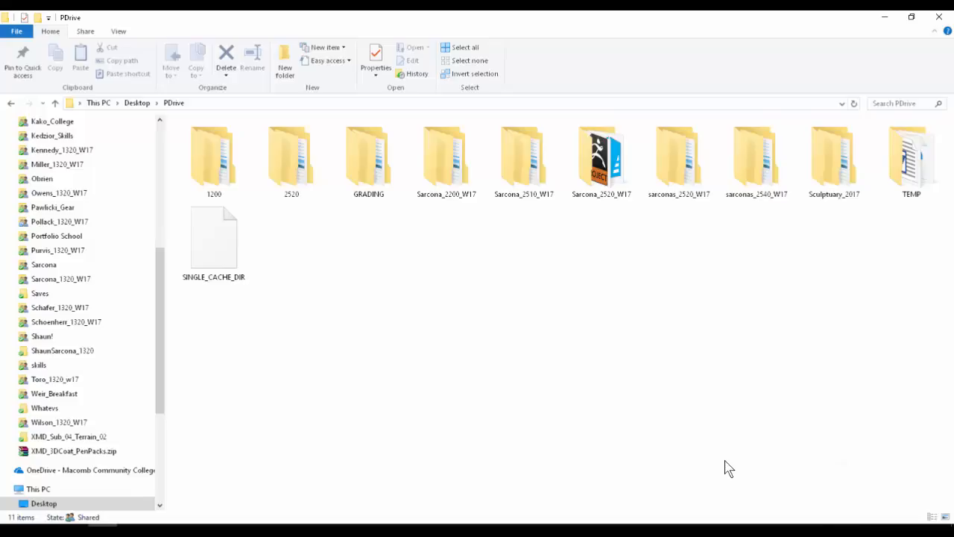
left_click(249, 531)
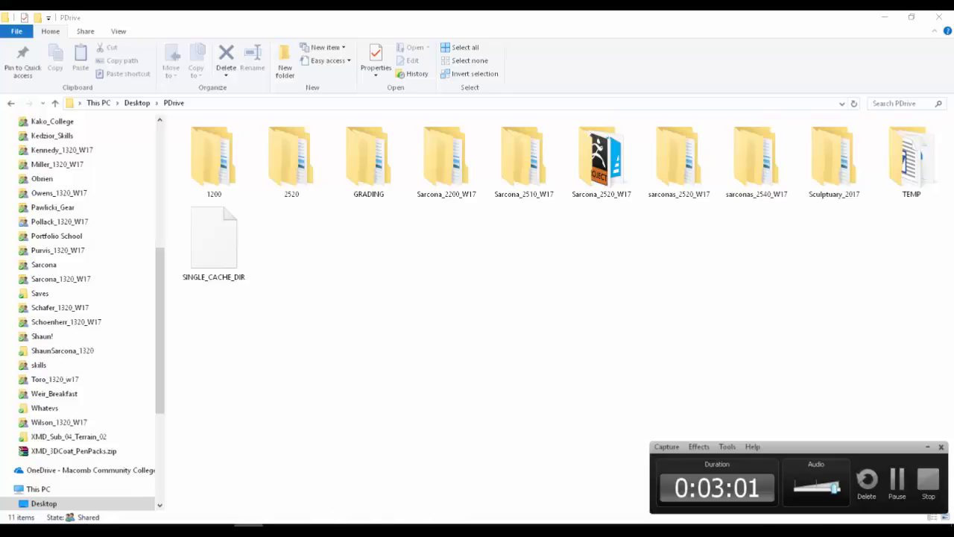
left_click(928, 447)
double_click(437, 164)
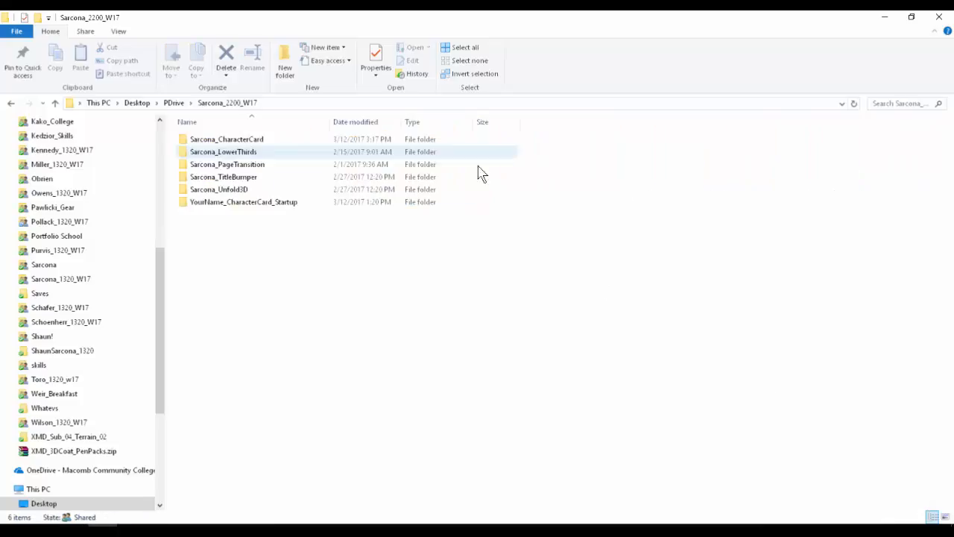
key("alt+Left")
double_click(601, 161)
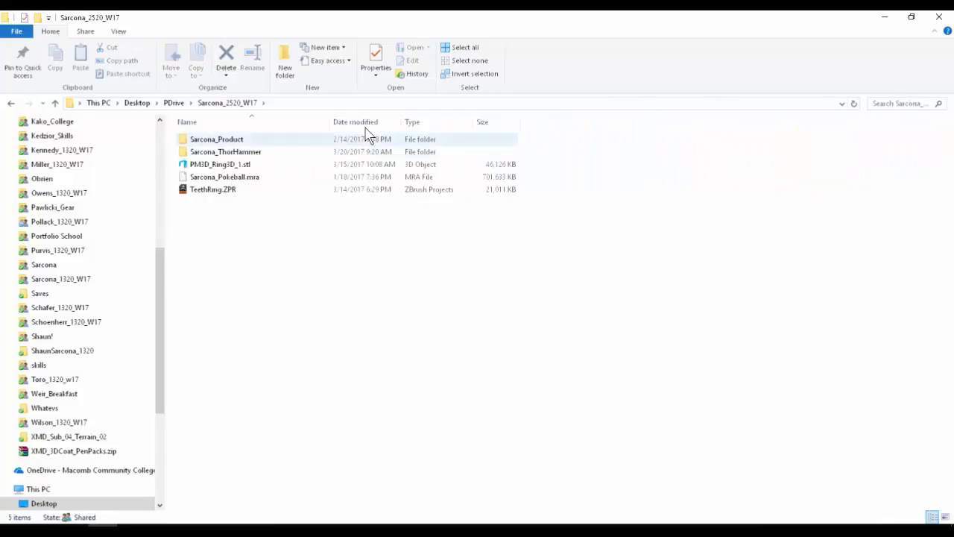
key("alt+Left")
Open the Content folder of TestProject_001, inside the Game folder of the lowercase-named 2520_W17 course folder
double_click(677, 160)
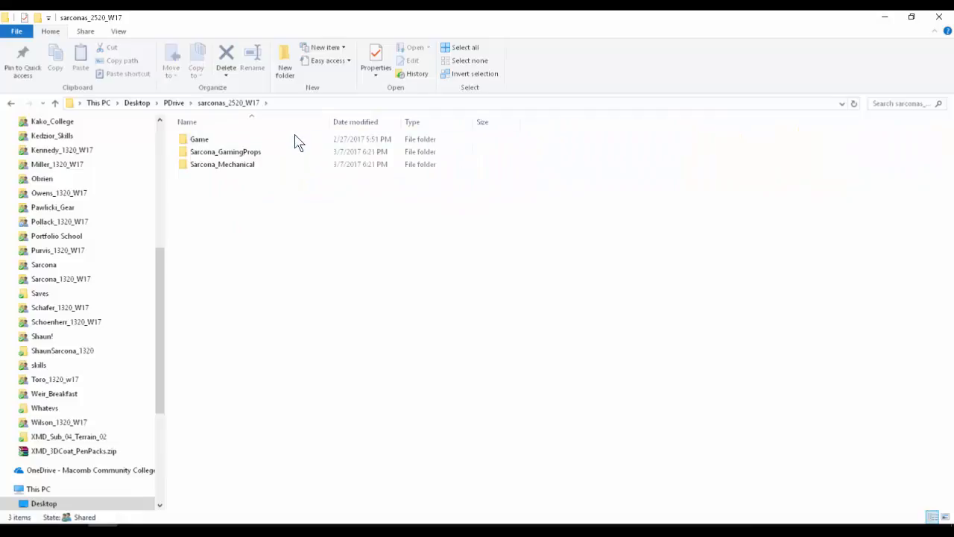
double_click(297, 142)
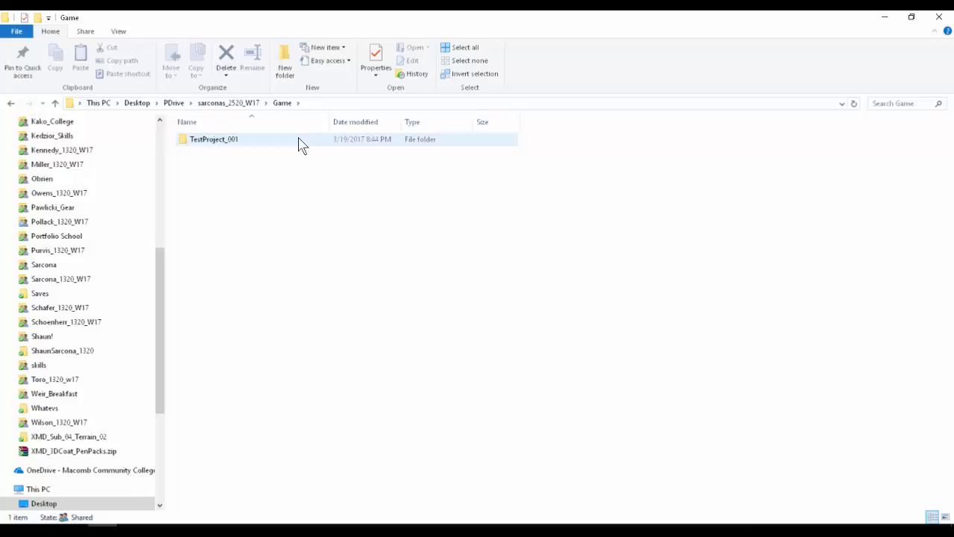
double_click(298, 142)
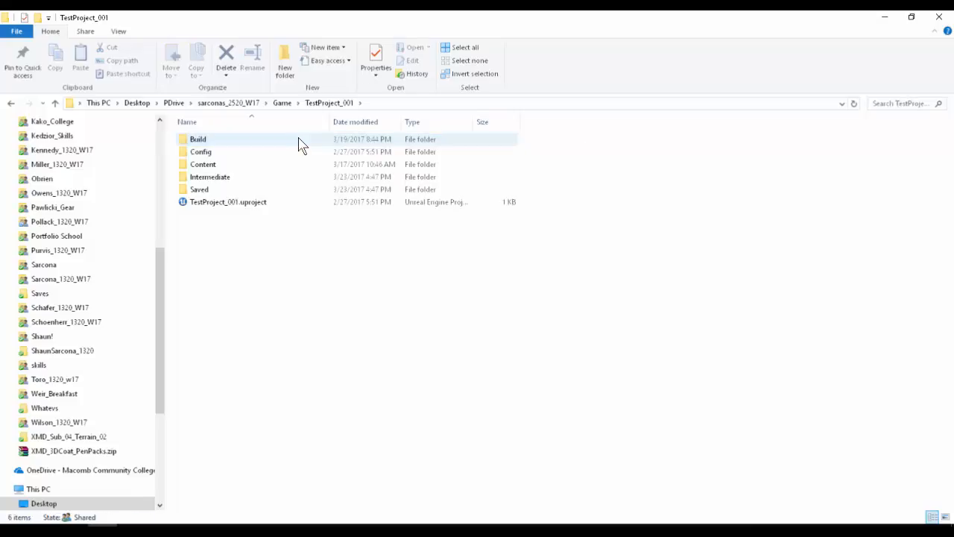
double_click(240, 167)
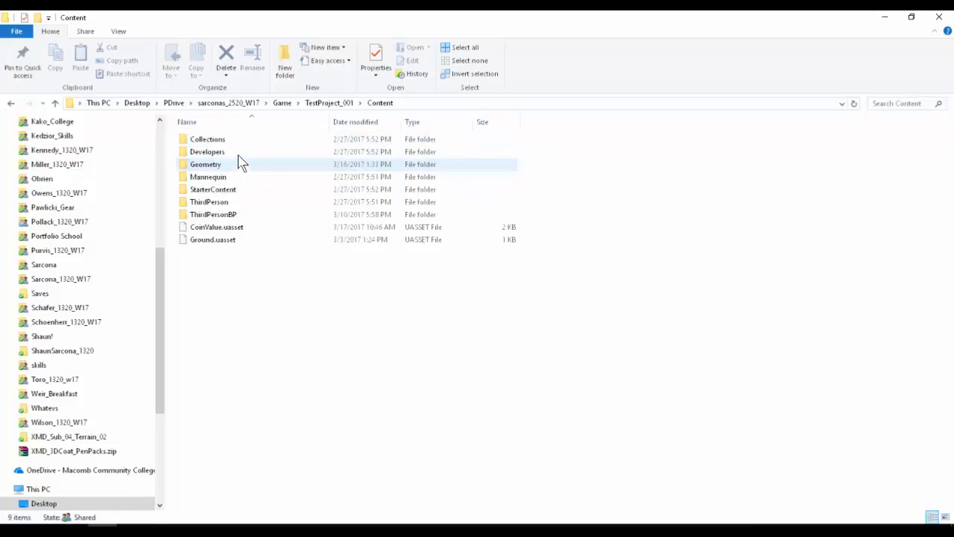
Copy the Geometry folder from the project's Content folder to the Desktop
left_click(238, 173)
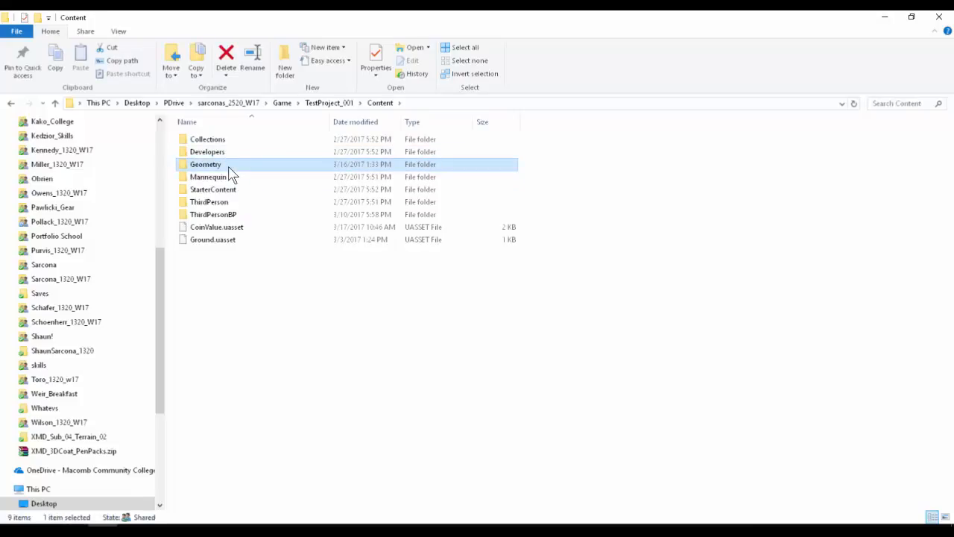
double_click(230, 174)
key("alt+Left")
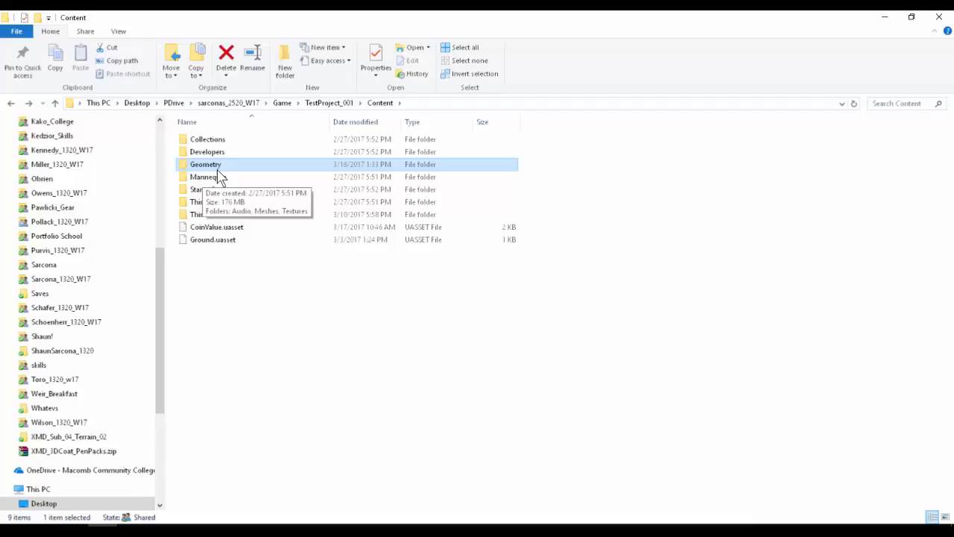
key("ctrl+c")
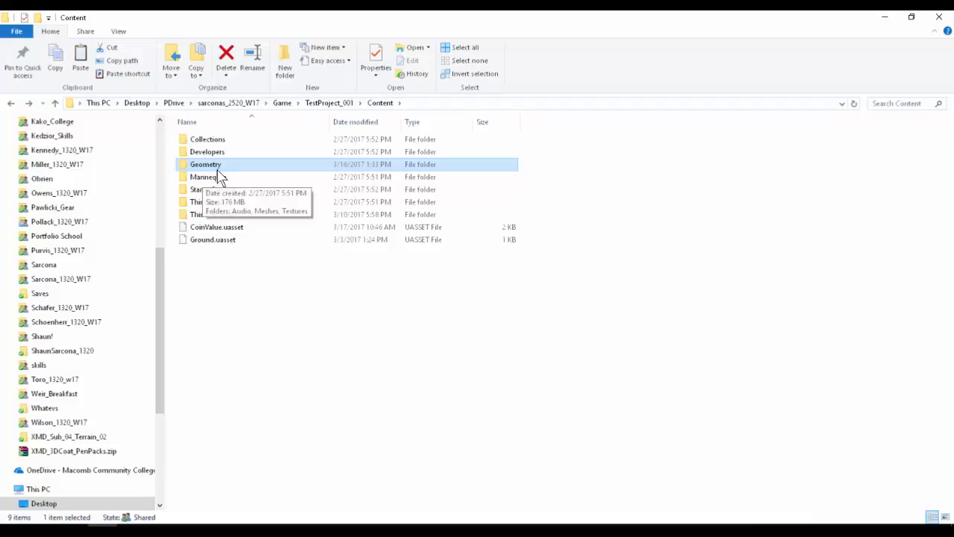
left_click(161, 176)
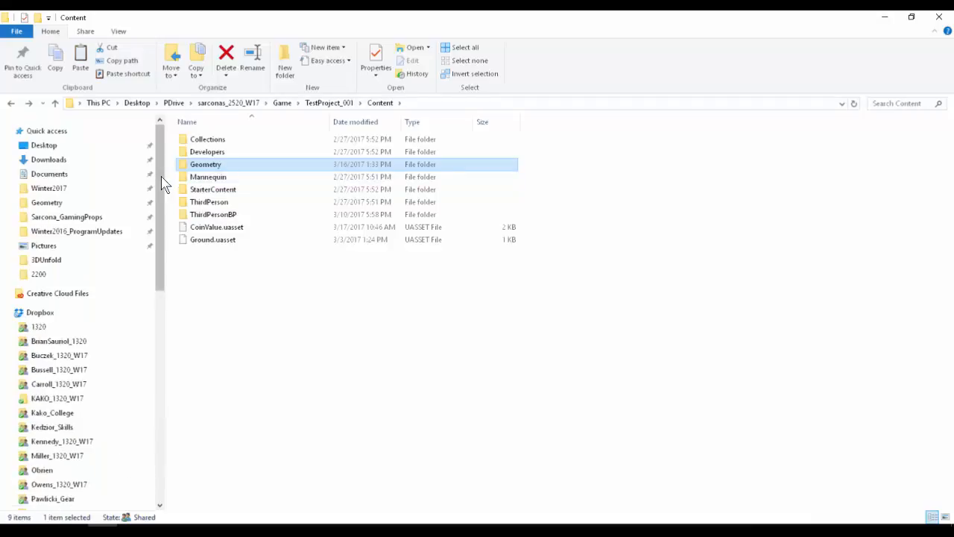
left_click(60, 145)
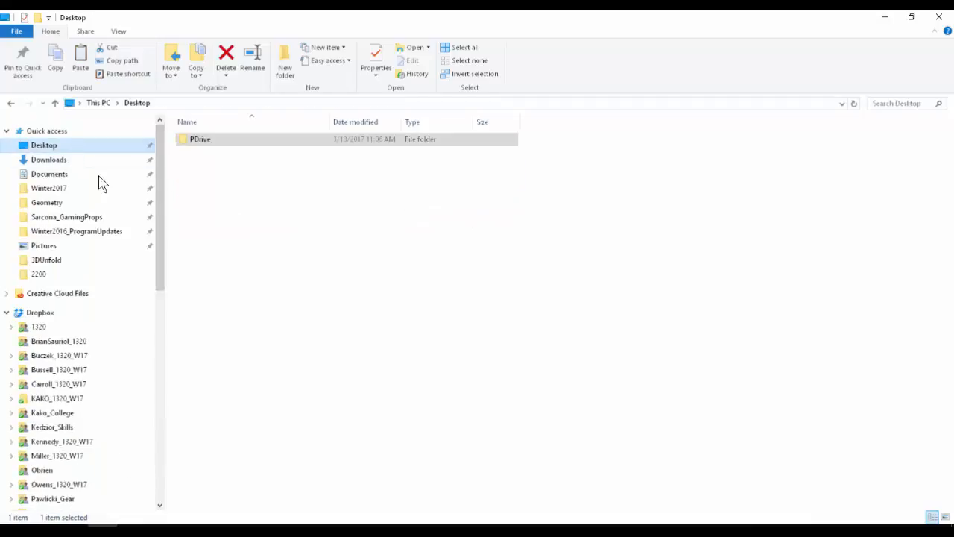
right_click(289, 215)
left_click(261, 279)
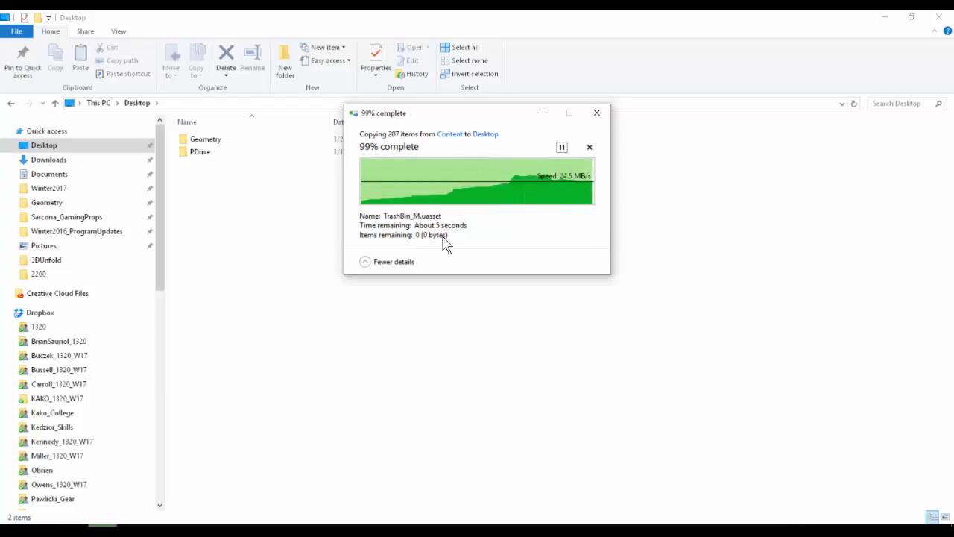
Rename the copied Geometry folder on the Desktop by putting the owner's surname and an underscore before its name
left_click(223, 139)
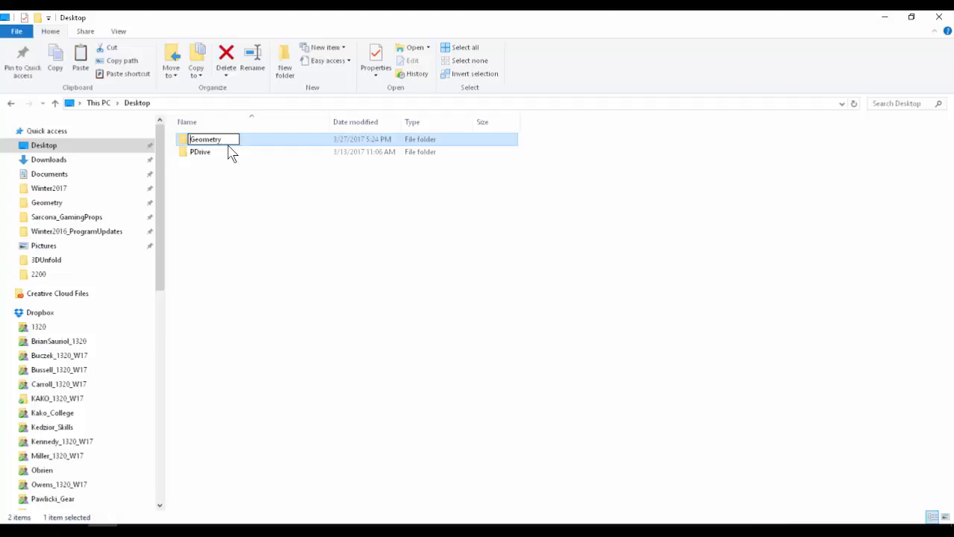
type("Sarcona_")
key("Return")
Go to the network computer \\sr127-s13551 and open its sr127 shared folder
left_click(159, 328)
left_click_drag(162, 404, 101, 447)
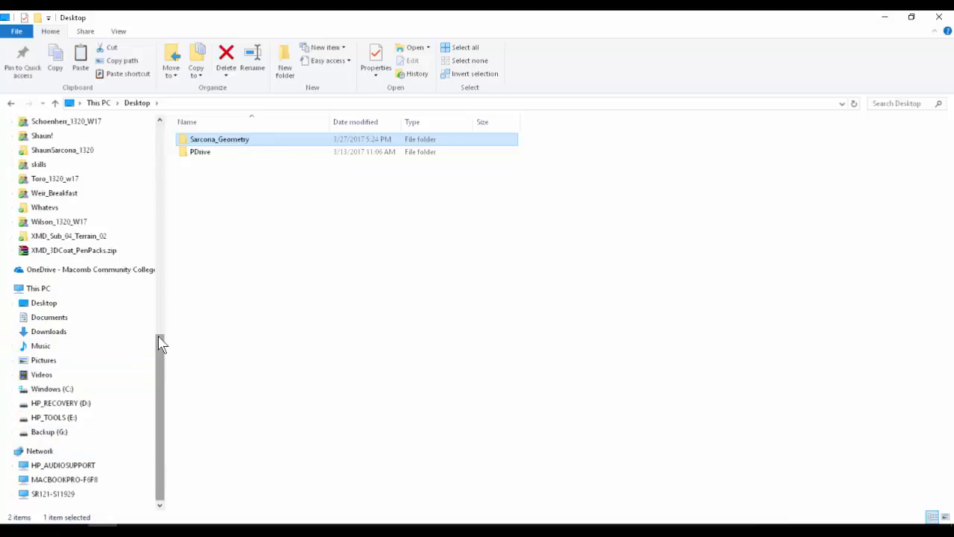
key("alt+d")
type("\\\\")
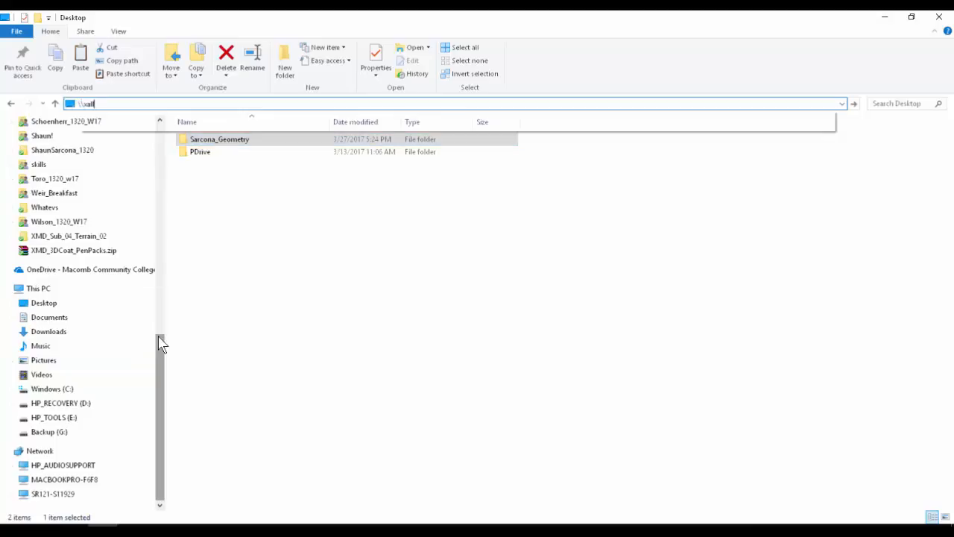
type("sr127")
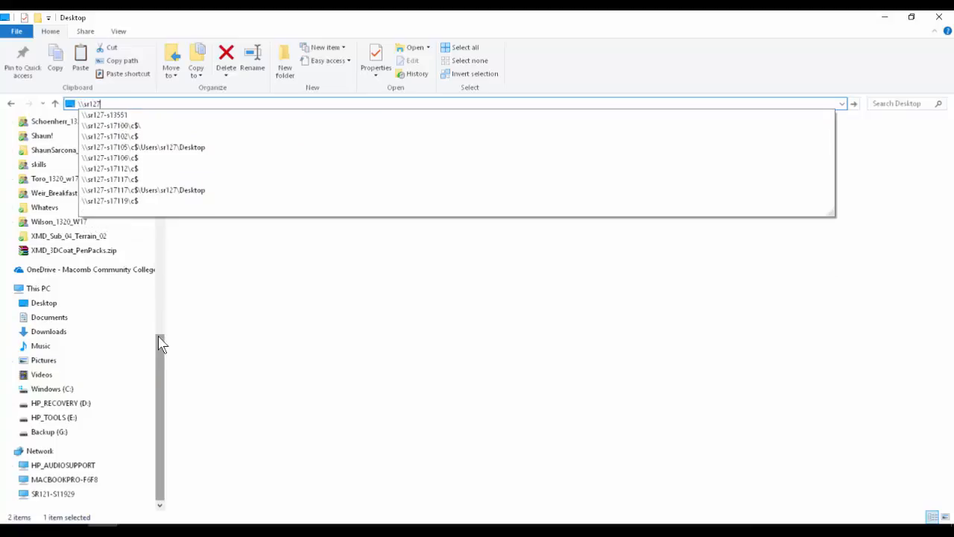
type("-s13551")
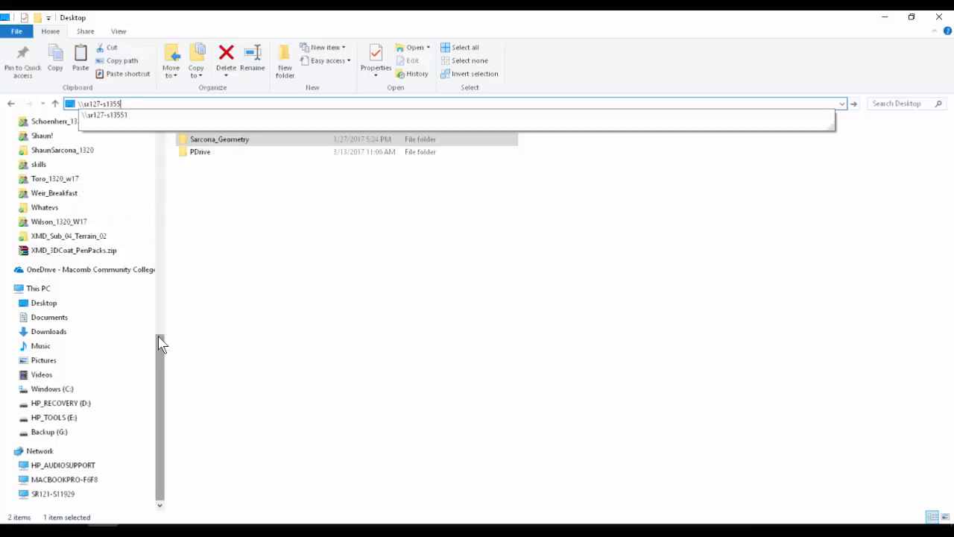
key("Return")
double_click(366, 134)
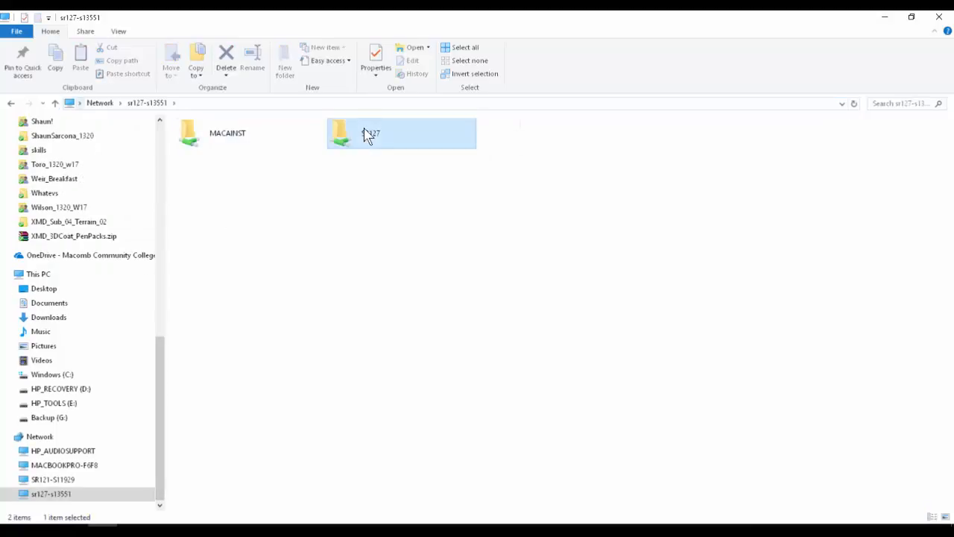
In the share's 2520 TURNIN folder, rename the GameProps folder to GamePropsEnviron
double_click(207, 166)
left_click(214, 154)
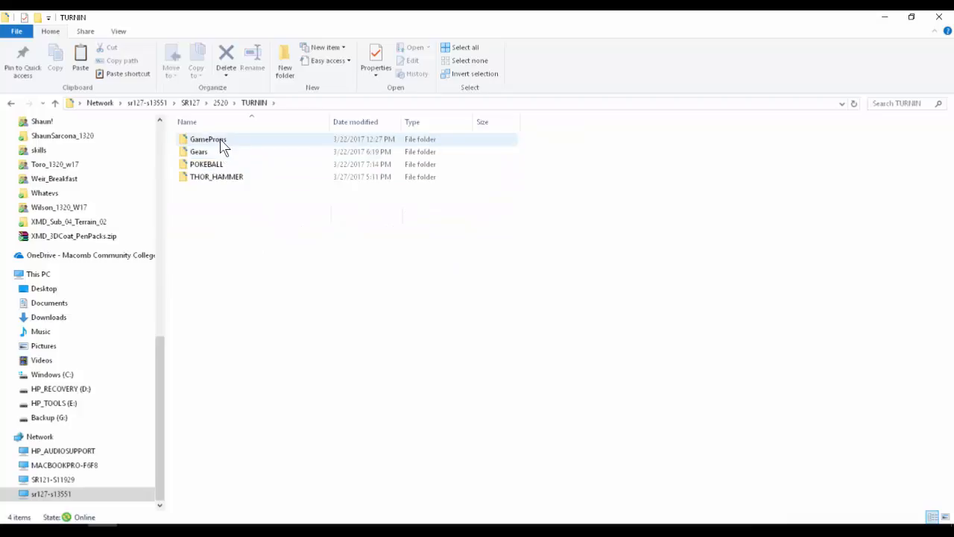
left_click(227, 143)
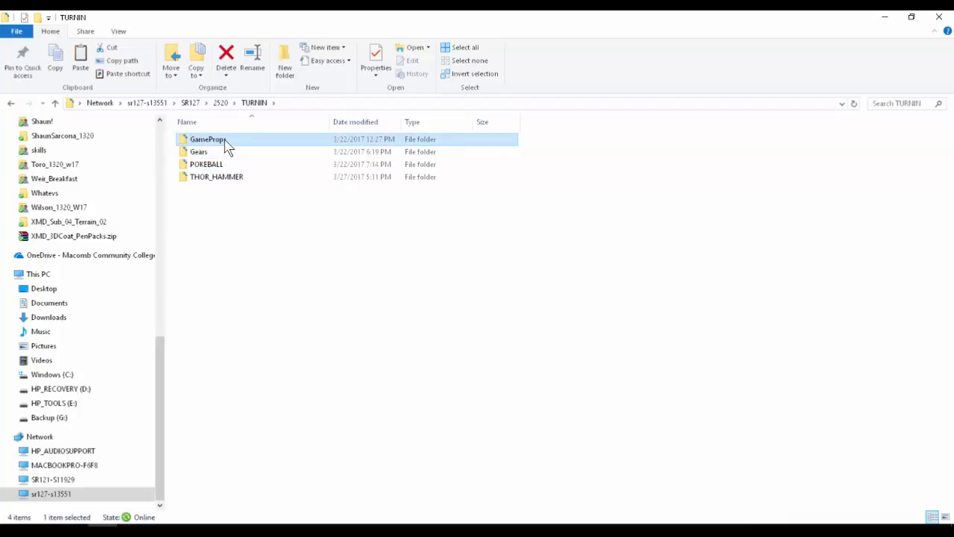
left_click(227, 144)
key("End")
type("Environ")
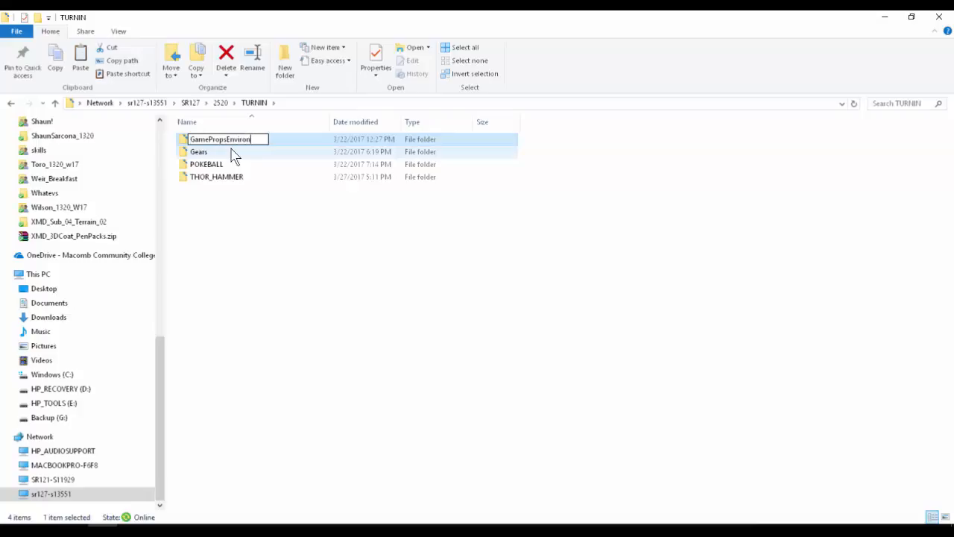
key("Return")
Open GamePropsEnviron and paste the surname-prefixed Geometry folder into it
key("Return")
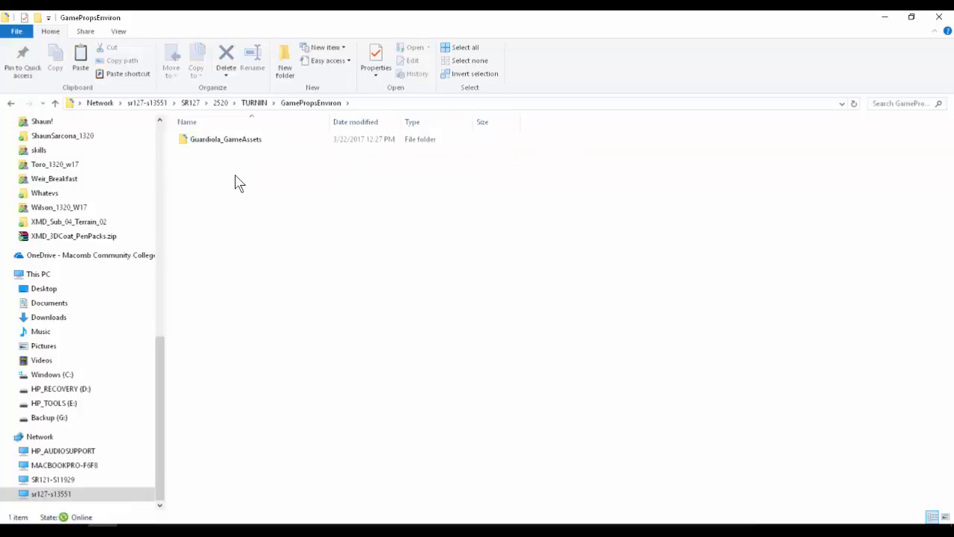
right_click(238, 178)
left_click(196, 258)
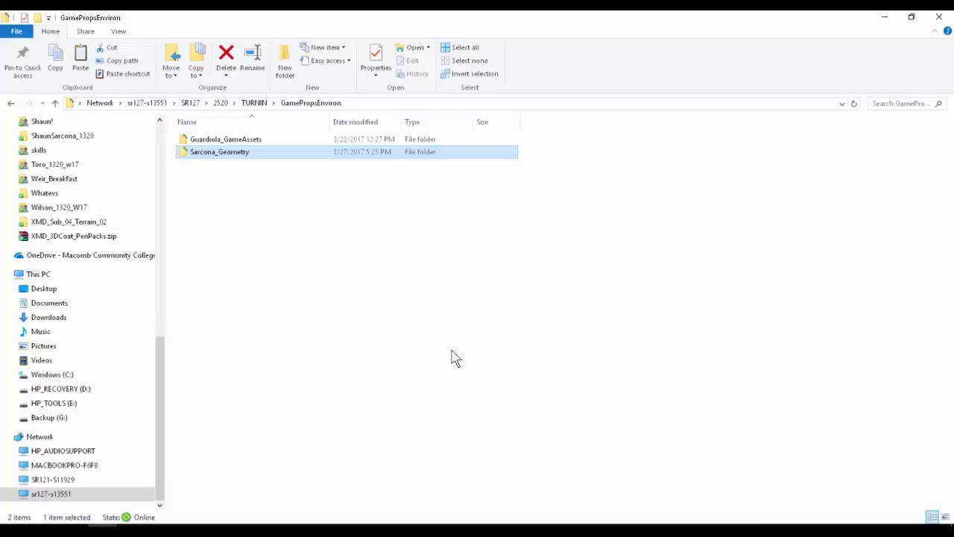
left_click(233, 226)
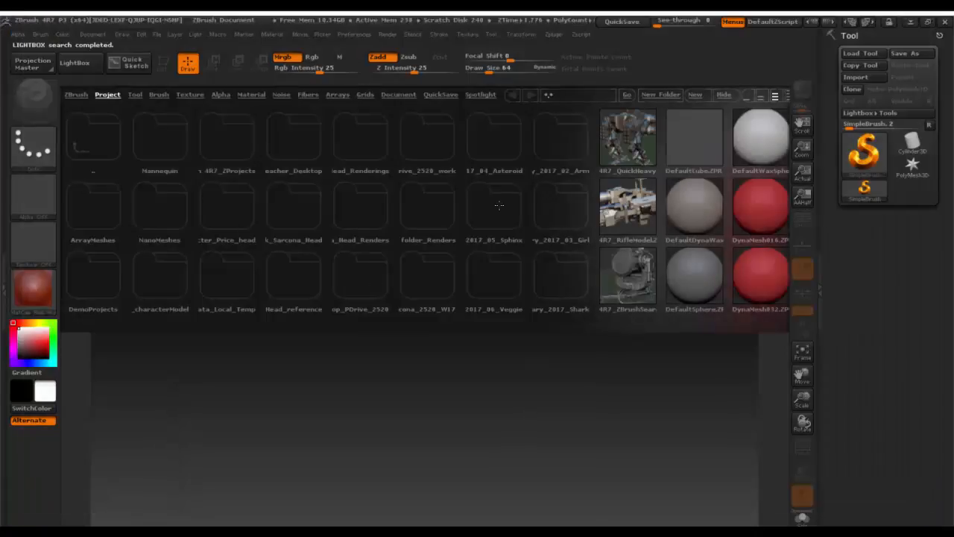
Switch to ZBrush, hide LightBox and choose the Cylinder3D primitive as the current tool
left_click(910, 21)
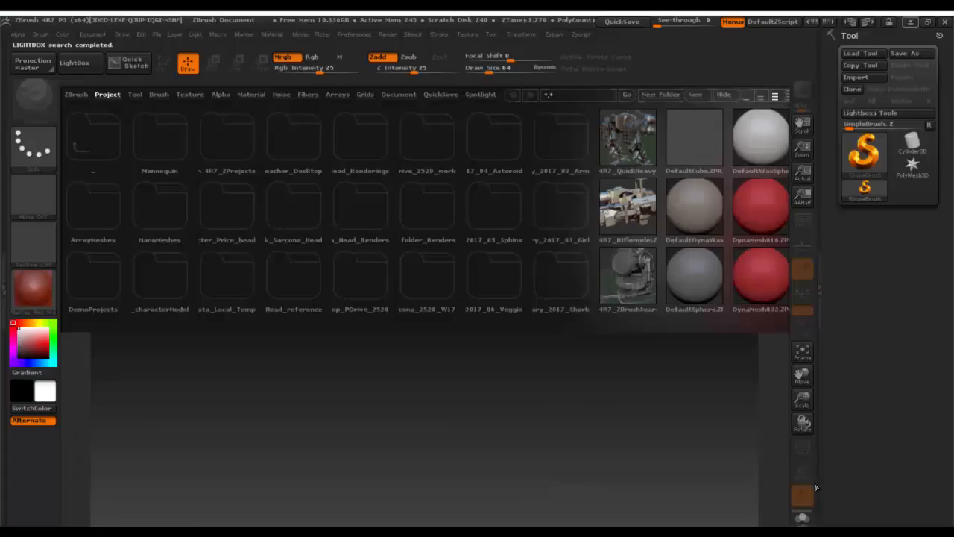
key("comma")
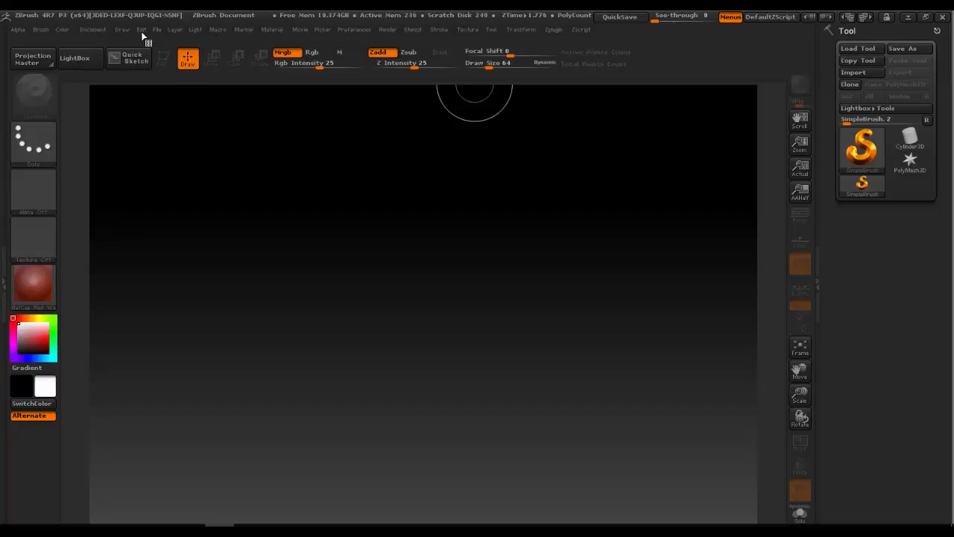
left_click(906, 138)
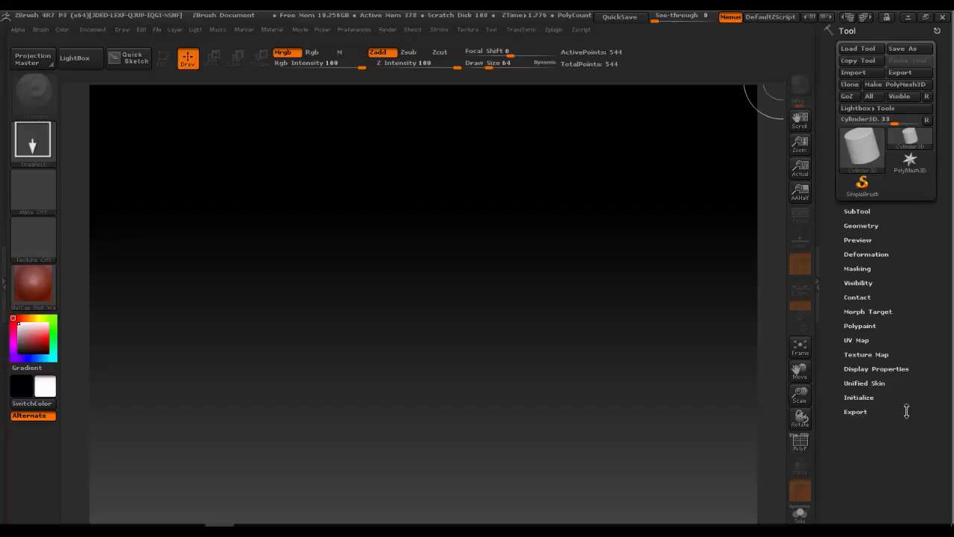
left_click(862, 149)
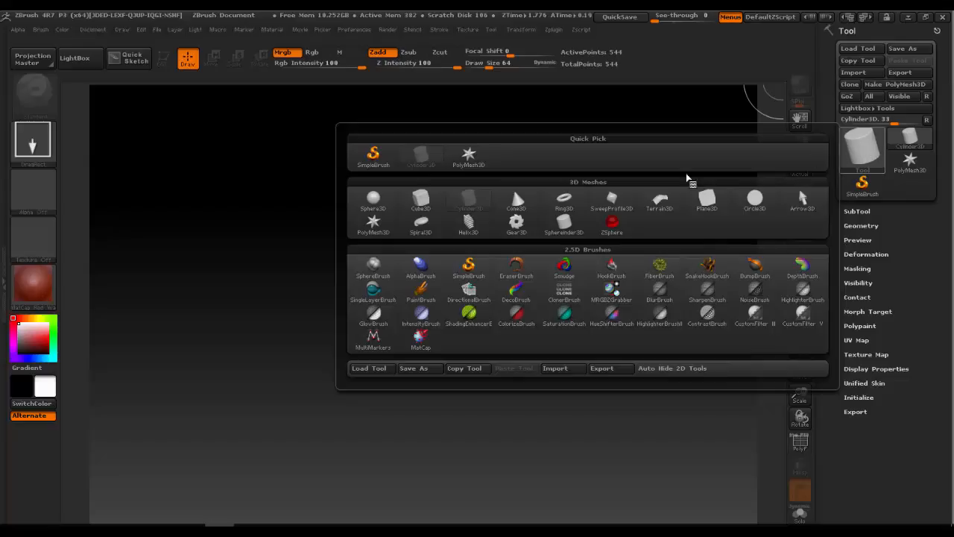
left_click(373, 155)
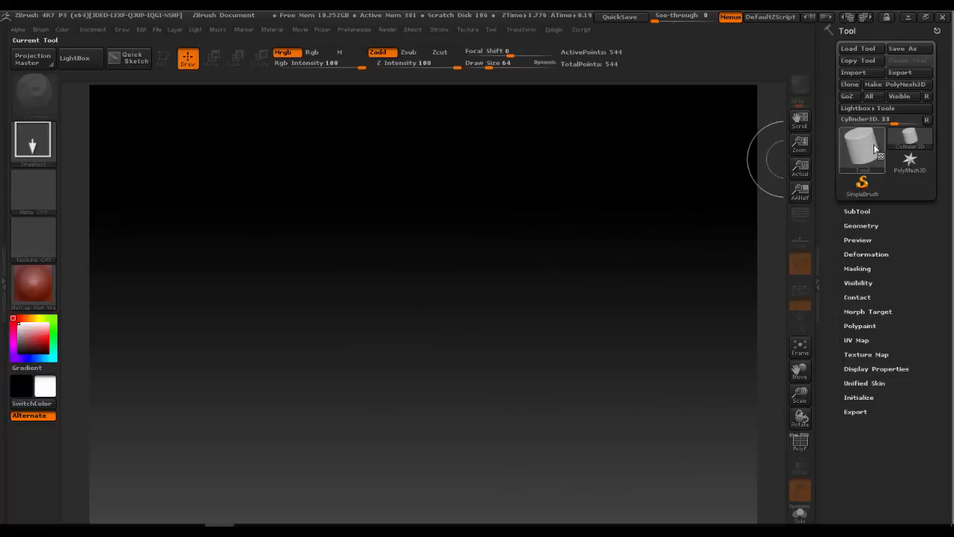
Draw several overlapping Cylinder3D copies of different sizes and orientations on the canvas
mouse_move(446, 289)
left_mouse_down()
mouse_move(448, 262)
mouse_move(333, 258)
mouse_move(373, 175)
mouse_move(544, 178)
mouse_move(533, 178)
left_mouse_up()
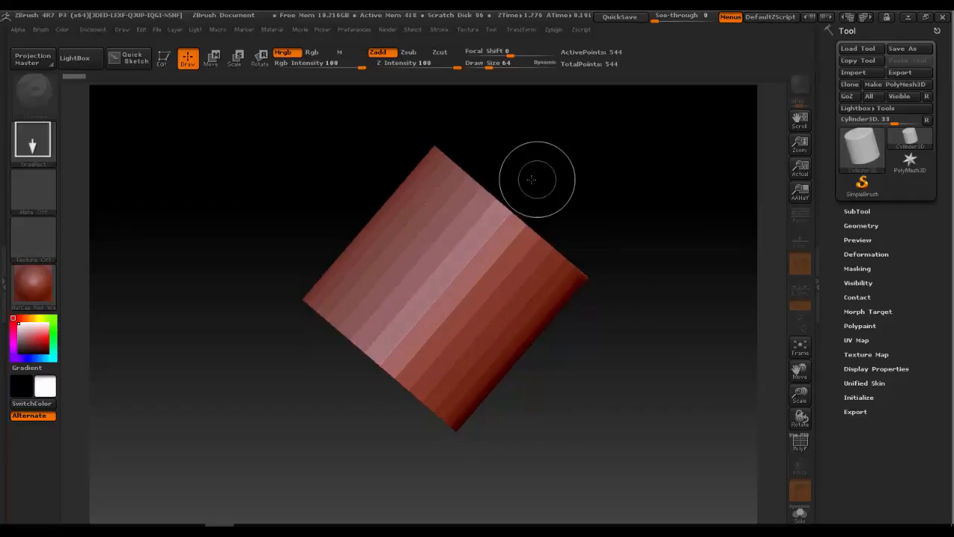
mouse_move(372, 286)
left_mouse_down()
mouse_move(406, 305)
mouse_move(556, 270)
mouse_move(588, 272)
mouse_move(590, 288)
left_mouse_up()
mouse_move(574, 255)
left_mouse_down()
mouse_move(588, 252)
mouse_move(563, 226)
left_mouse_up()
left_click(555, 222)
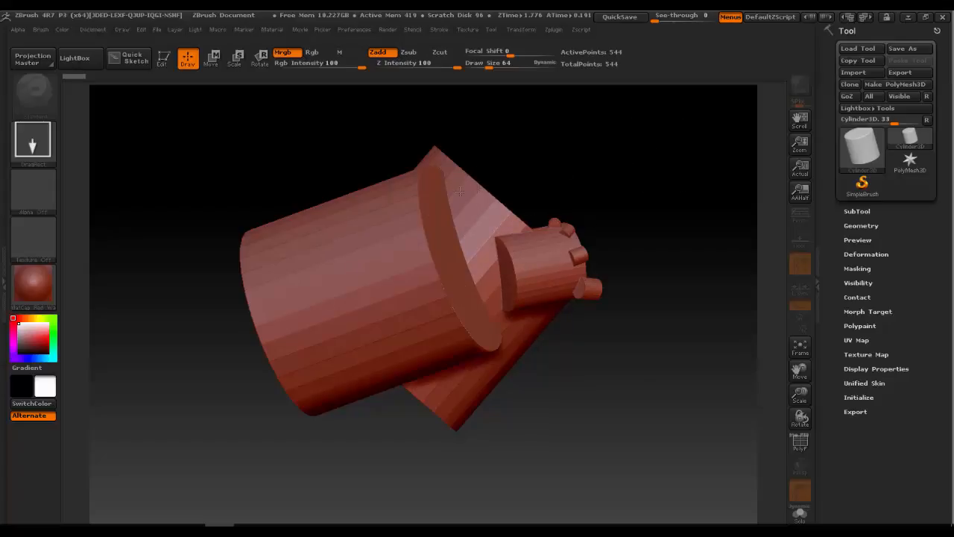
left_click_drag(576, 239, 339, 347)
left_click_drag(373, 251, 370, 319)
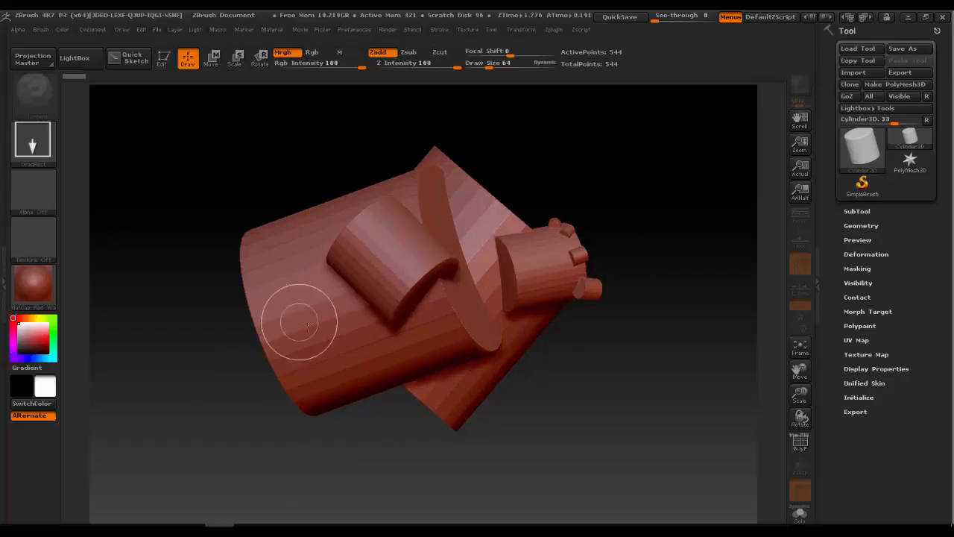
left_click_drag(300, 321, 319, 367)
left_click_drag(304, 209, 343, 280)
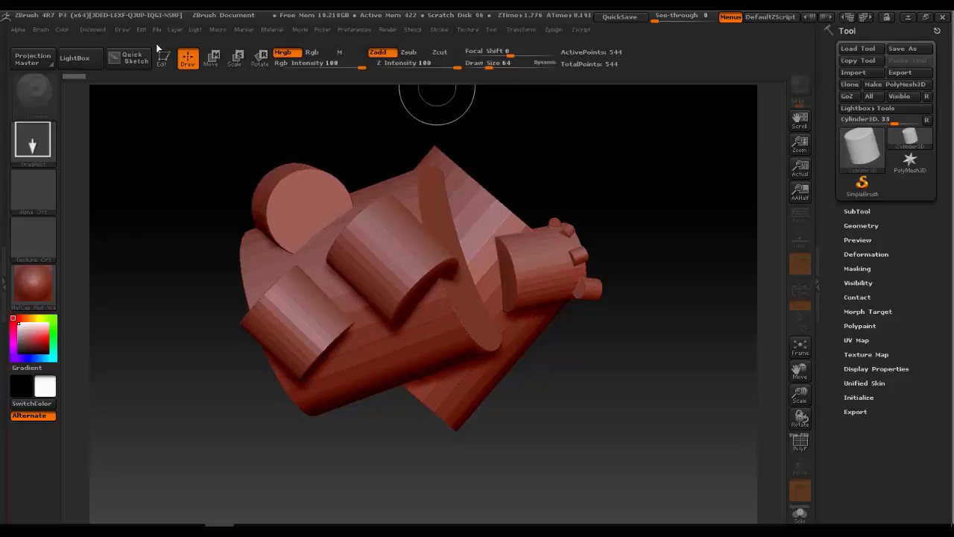
Clear the canvas by starting a new document
left_click(123, 30)
left_click(96, 30)
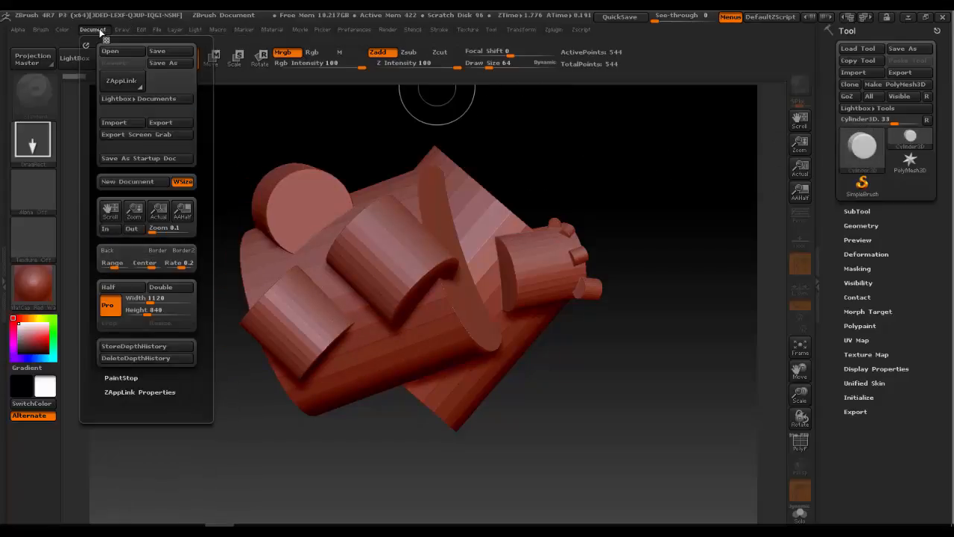
left_click(158, 185)
left_click(512, 317)
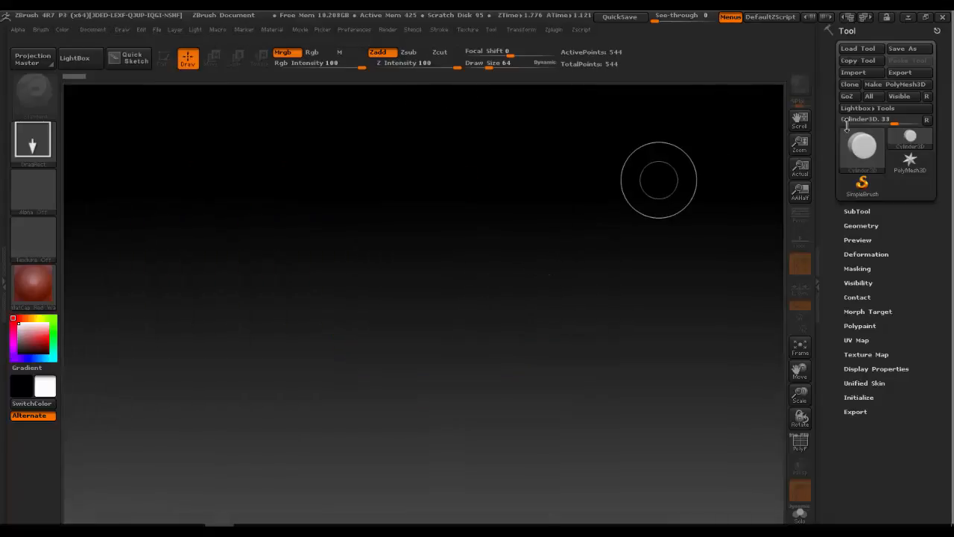
Draw one large cylinder in the middle of the canvas and put it in Edit mode
left_click_drag(428, 301, 500, 495)
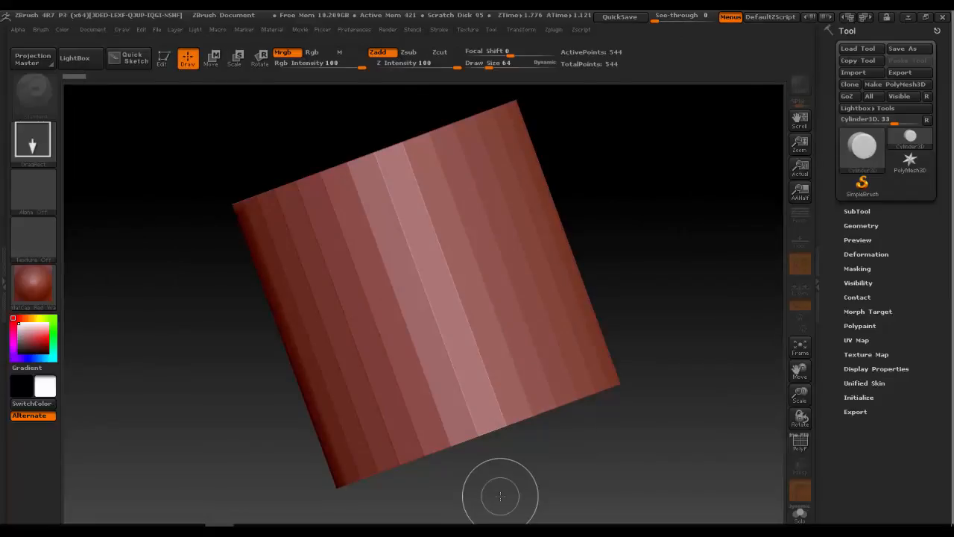
key("t")
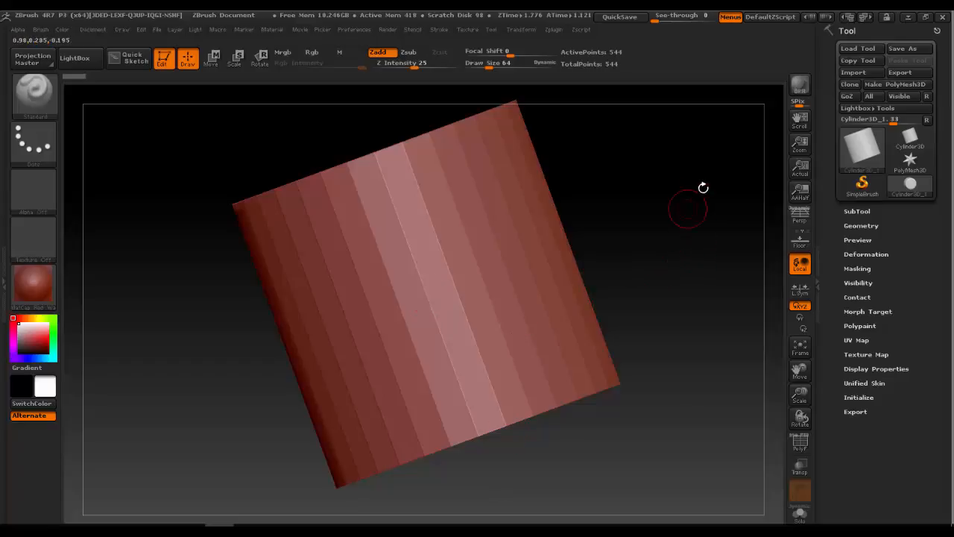
Examine the cylinder's cap and sides by rotating, panning, zooming and framing it
left_click_drag(705, 173, 708, 271)
mouse_move(702, 220)
left_mouse_down()
mouse_move(735, 340)
mouse_move(663, 345)
mouse_move(705, 206)
mouse_move(689, 301)
mouse_move(689, 281)
left_mouse_up()
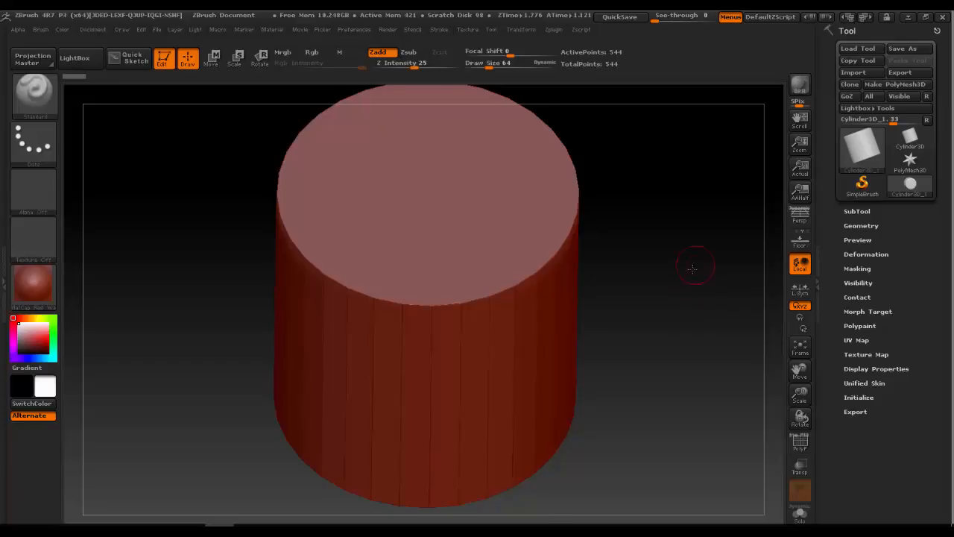
left_click_drag(692, 260, 622, 234)
key("ctrl")
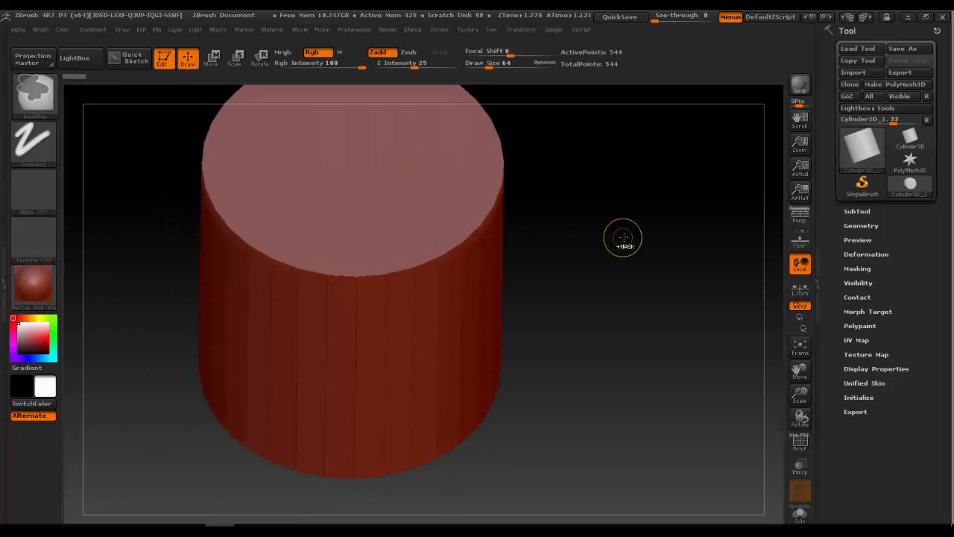
mouse_move(610, 242)
right_mouse_down("ctrl")
mouse_move(697, 263)
mouse_move(438, 244)
mouse_move(611, 252)
mouse_move(455, 248)
mouse_move(661, 239)
mouse_move(443, 242)
mouse_move(458, 242)
right_mouse_up("ctrl")
key("f")
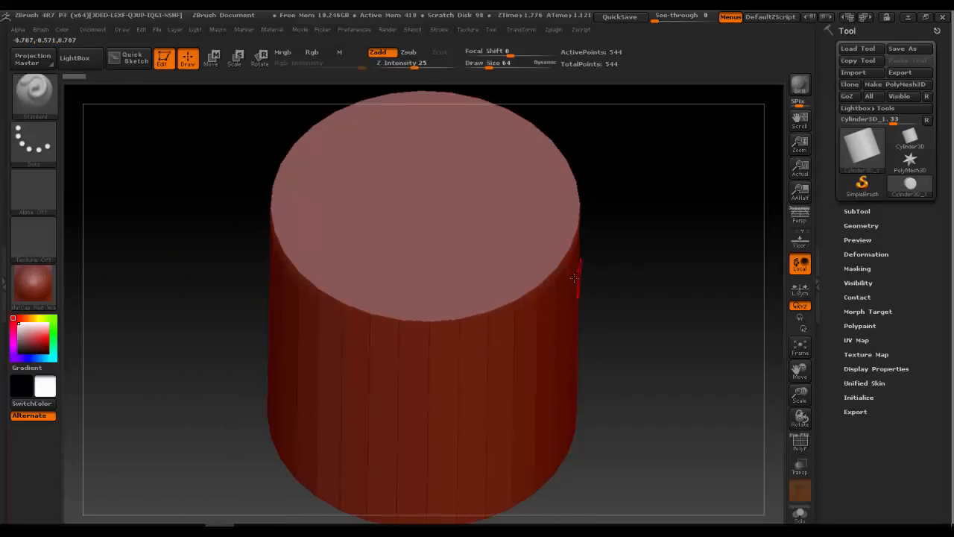
right_click_drag(633, 260, 638, 226, "alt")
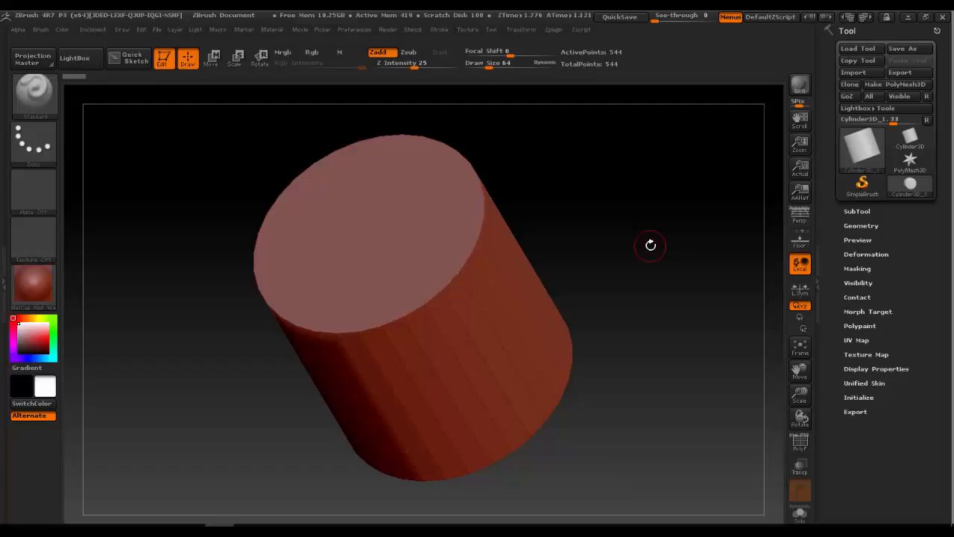
Convert the cylinder into a sculptable PolyMesh3D
left_click(881, 84)
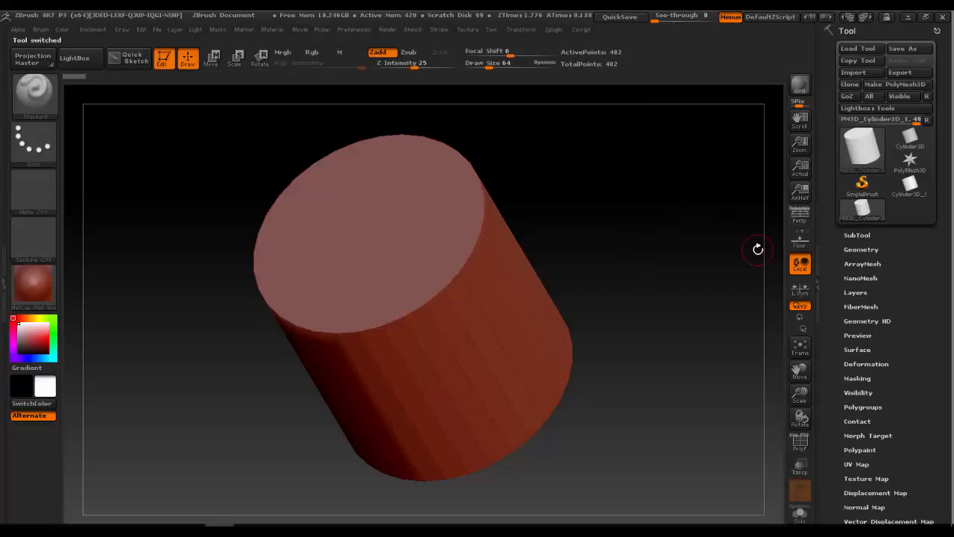
Try sculpting the cylinder's side with the Standard brush, then undo the stroke
left_click(28, 95)
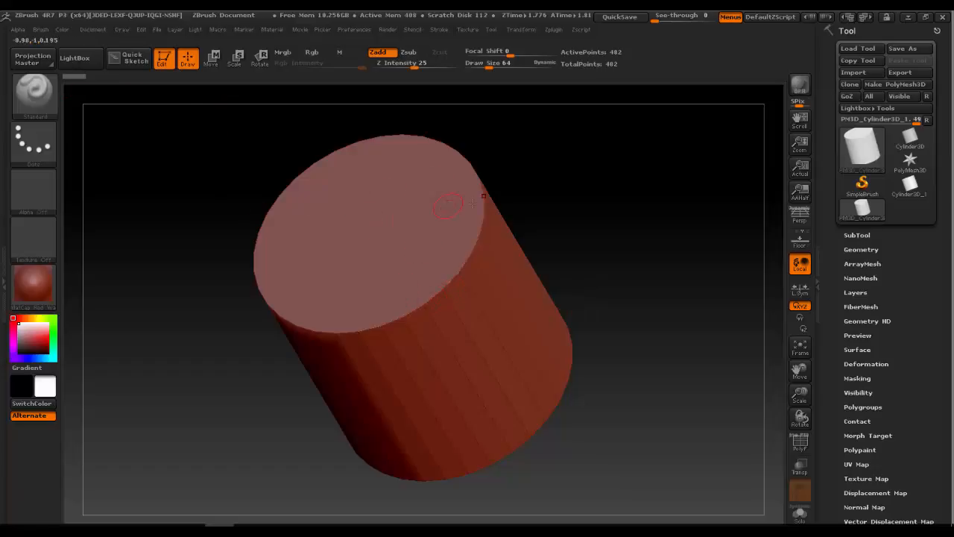
mouse_move(483, 196)
left_mouse_down()
mouse_move(486, 225)
mouse_move(450, 319)
mouse_move(498, 225)
mouse_move(463, 329)
mouse_move(549, 241)
mouse_move(555, 284)
mouse_move(531, 376)
mouse_move(507, 306)
mouse_move(491, 325)
left_mouse_up()
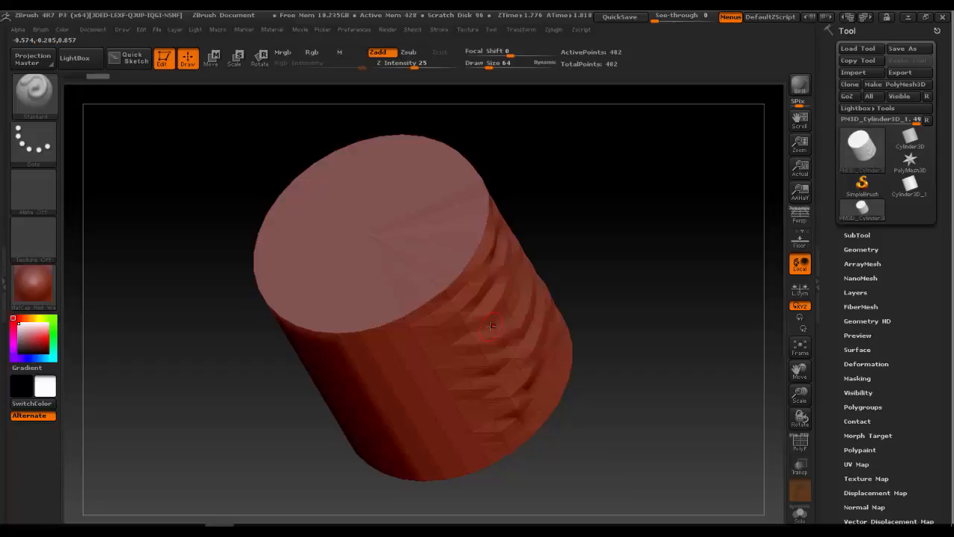
key("ctrl+z")
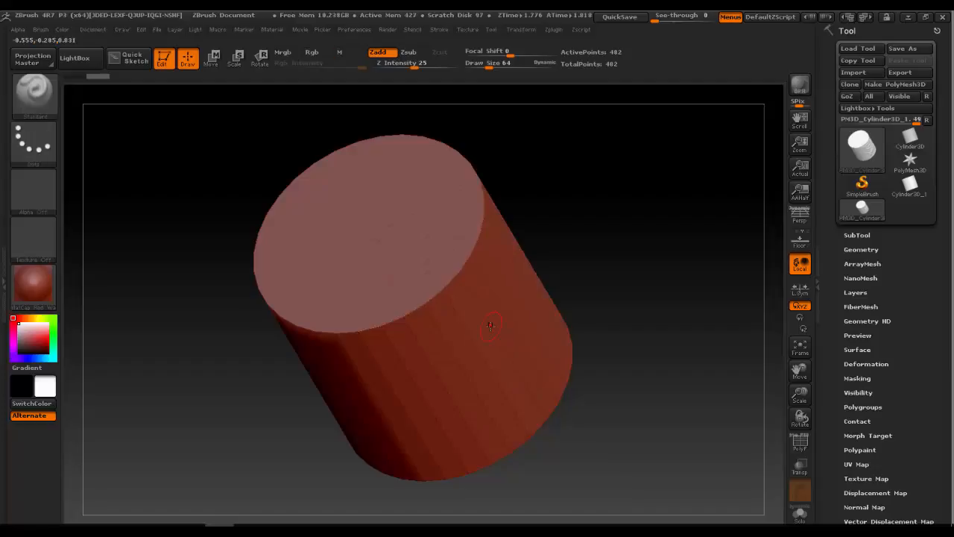
Display the cylinder's polyframe to inspect its polygon layout, then hide it and view the mesh from another angle
left_click(800, 441)
left_click_drag(665, 263, 640, 262)
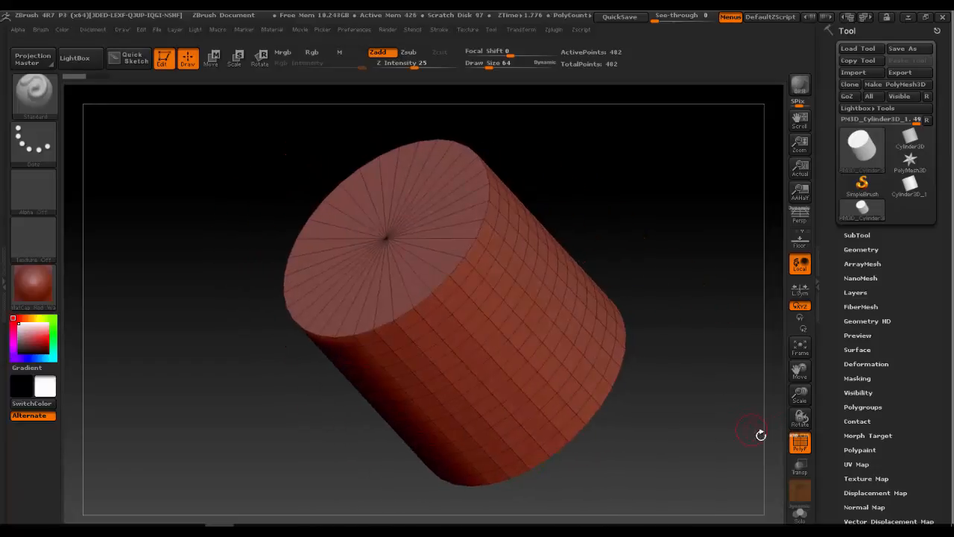
left_click(800, 441)
left_click_drag(649, 390, 624, 392)
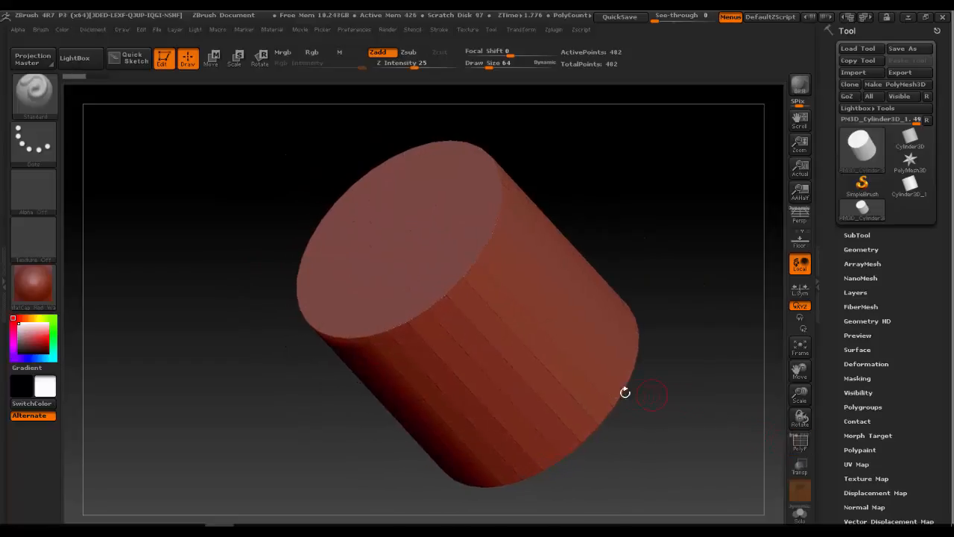
left_click_drag(689, 313, 654, 300)
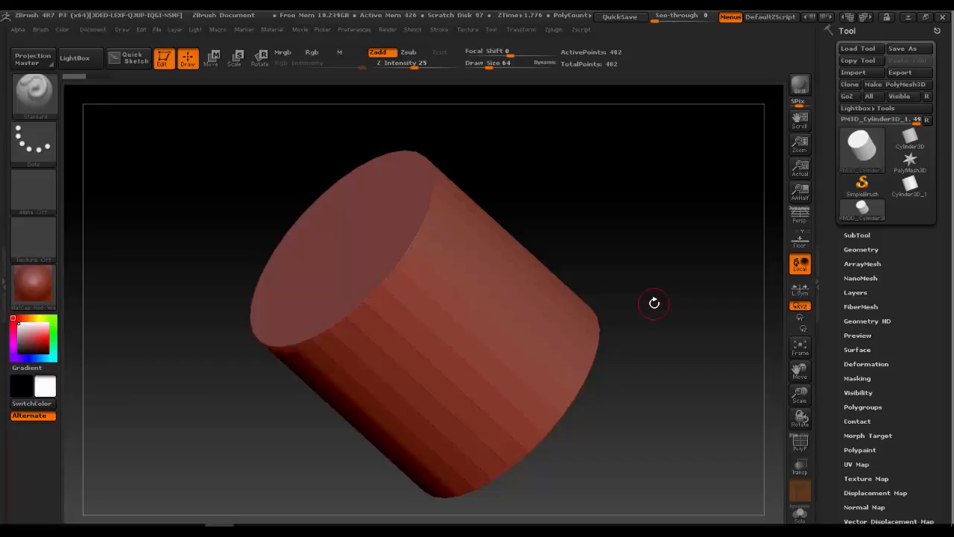
Subdivide the cylinder mesh four times
key("ctrl")
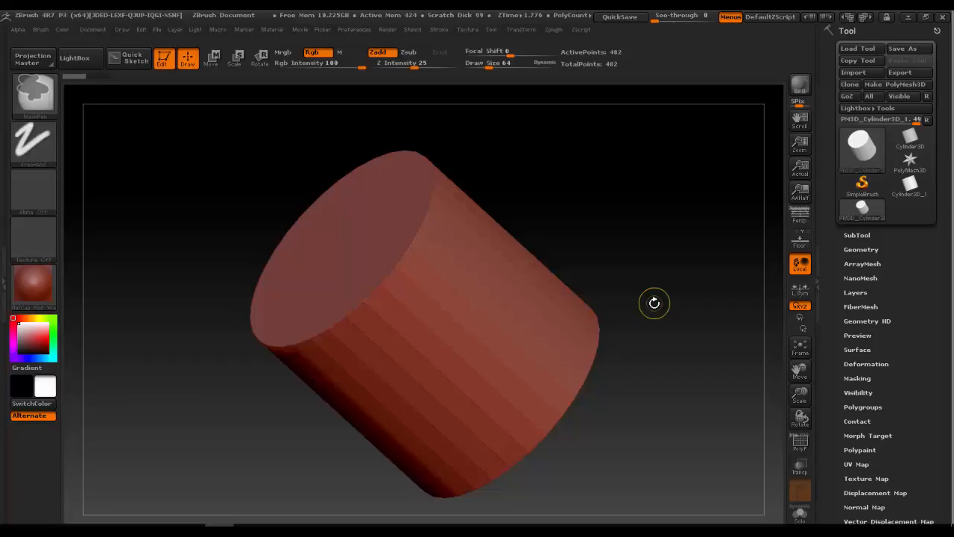
key("ctrl+d")
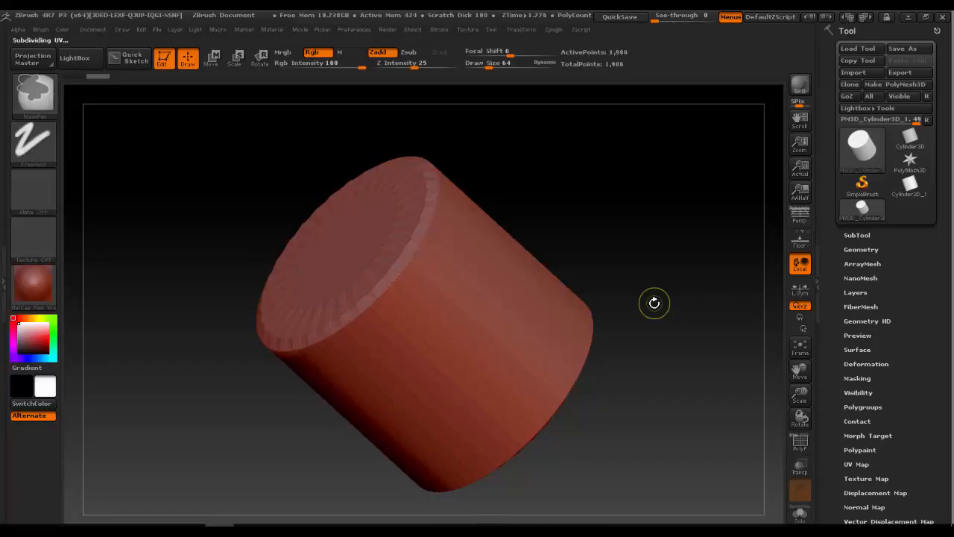
key("ctrl+d")
key("ctrl+d")
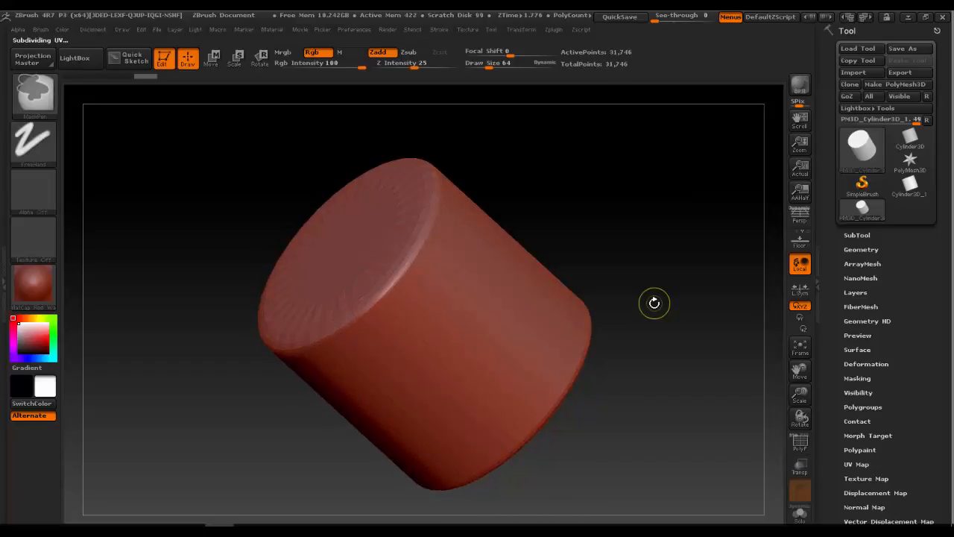
key("ctrl+d")
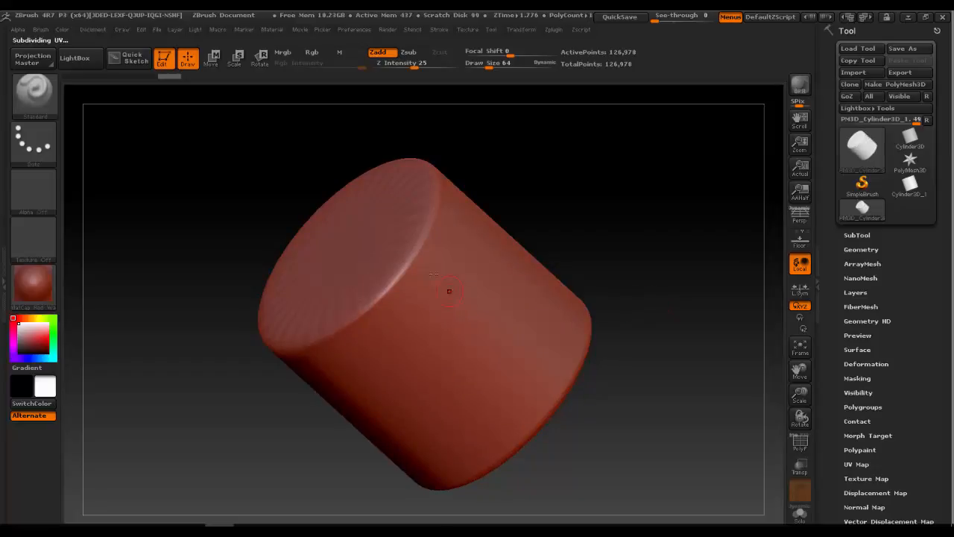
Sculpt a raised spiral on the cylinder's side with the Standard brush at Z Intensity 25 and Draw Size 64
mouse_move(438, 267)
left_mouse_down()
mouse_move(508, 270)
mouse_move(527, 320)
mouse_move(462, 351)
mouse_move(447, 322)
mouse_move(477, 304)
mouse_move(496, 316)
mouse_move(488, 346)
left_mouse_up()
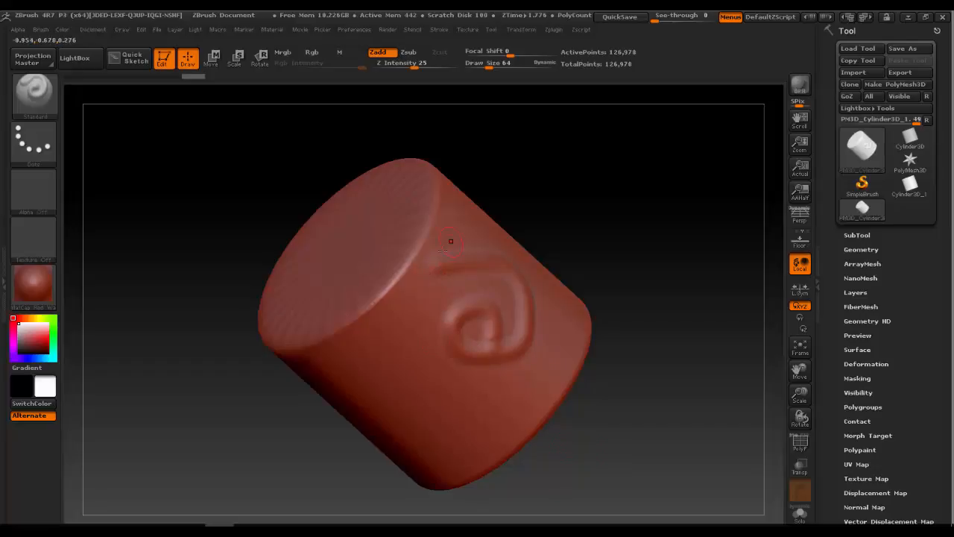
Extend the raised spiral along the cylinder's side with the Standard brush, and subdivide the mesh two more times
mouse_move(429, 270)
left_mouse_down()
mouse_move(459, 428)
mouse_move(522, 391)
left_mouse_up()
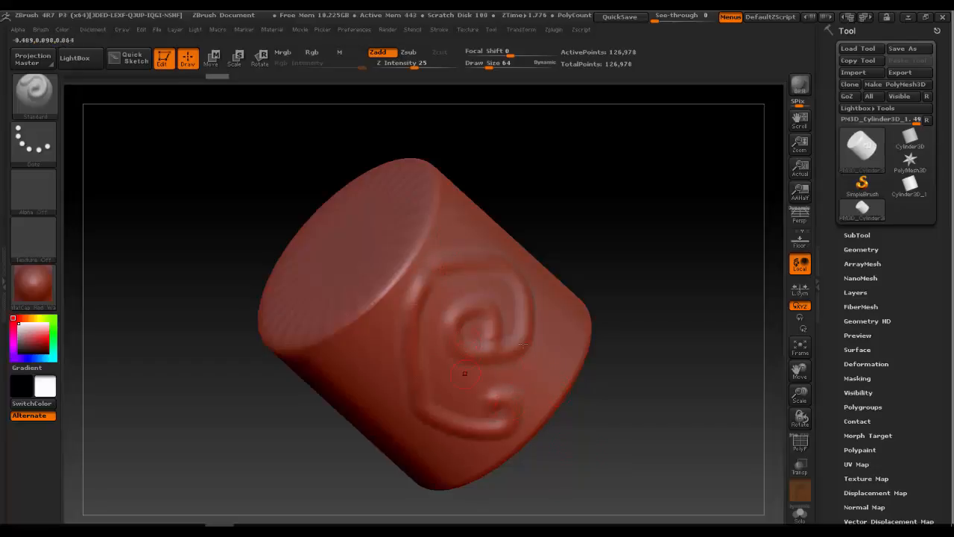
key("ctrl")
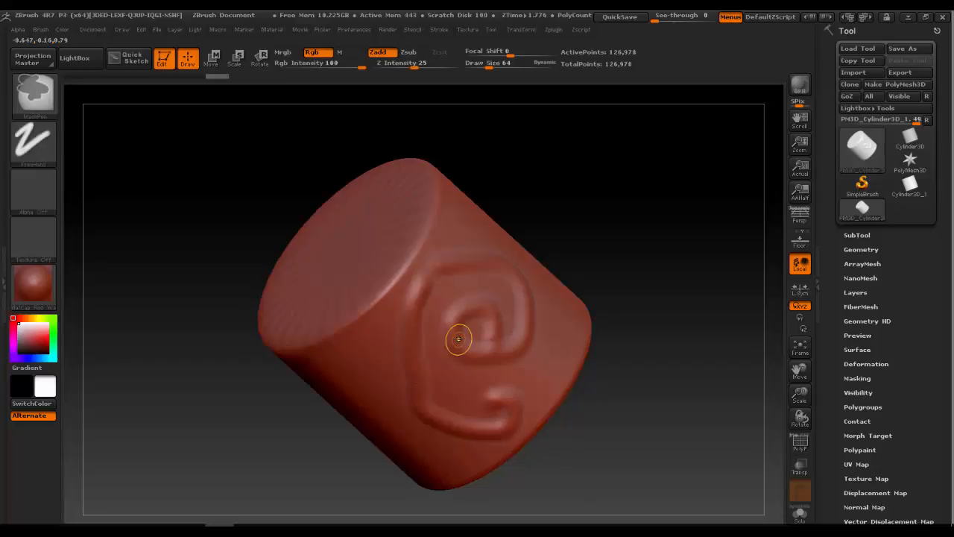
key("ctrl+d")
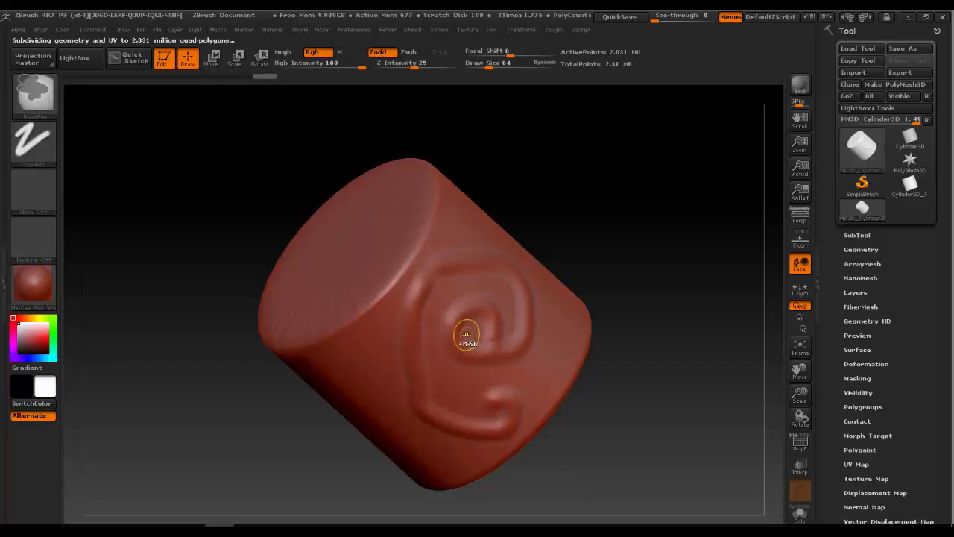
key("ctrl")
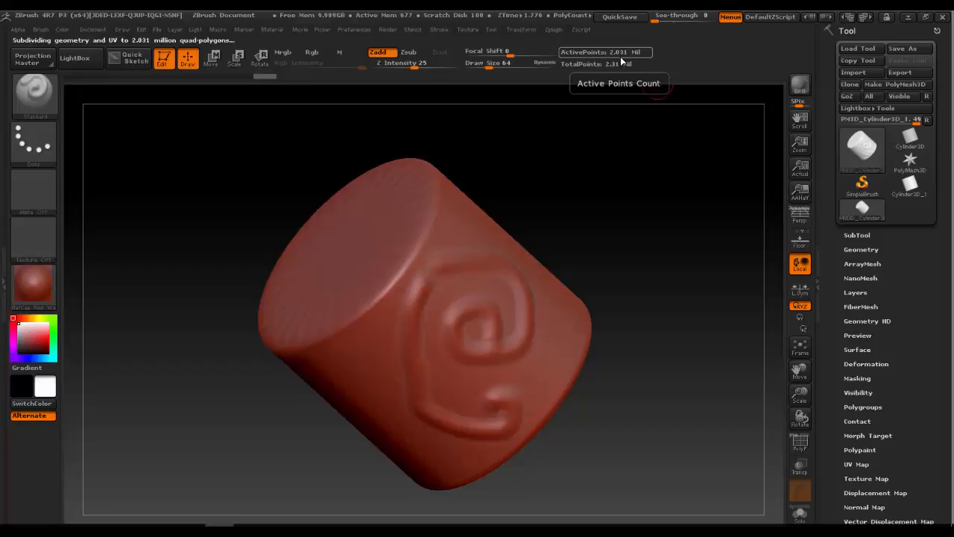
Sculpt two raised curved ridges on the blank side beside the spiral with the Standard brush at Draw Size 64
mouse_move(223, 390)
left_mouse_down("alt")
mouse_move(316, 357)
mouse_move(349, 398)
left_mouse_up("alt")
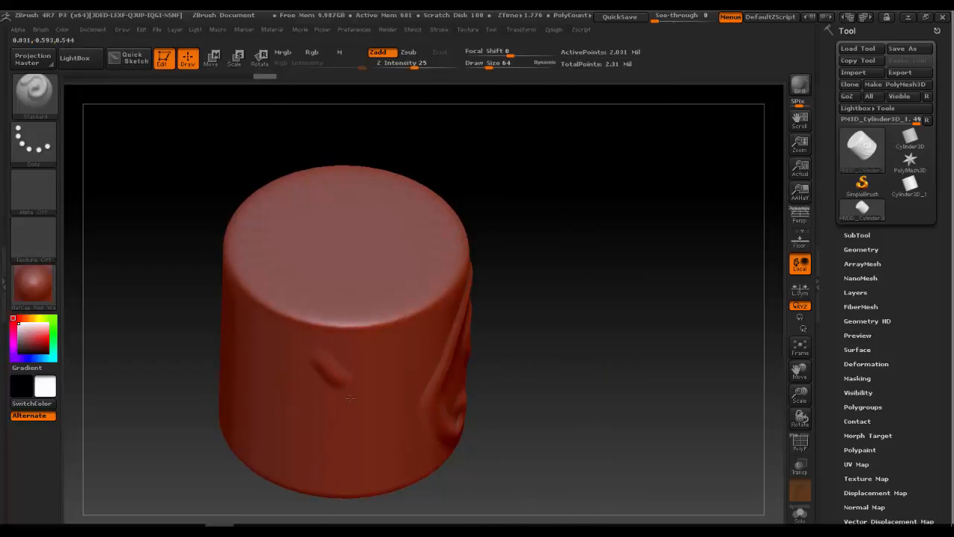
left_click_drag(348, 431, 316, 419)
left_click_drag(166, 363, 568, 390, "alt")
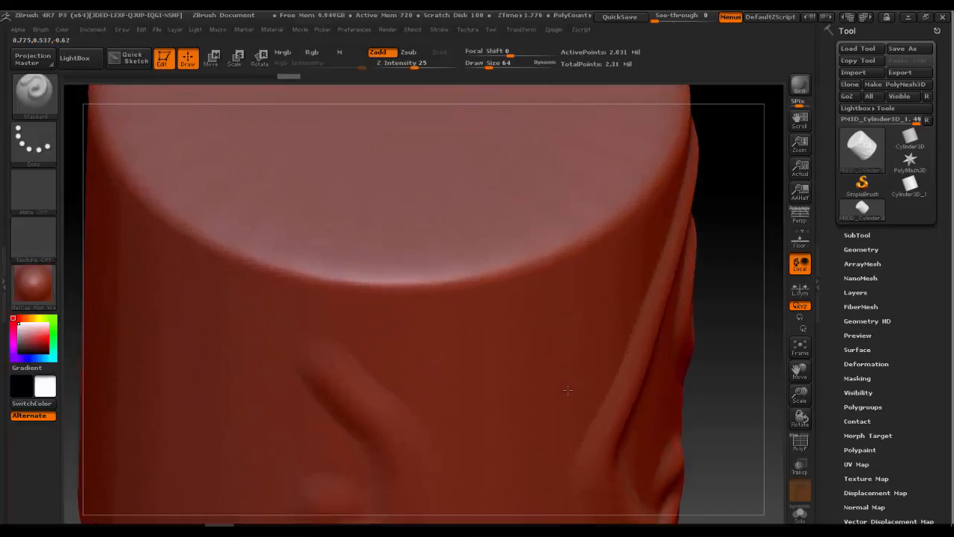
left_click_drag(705, 344, 666, 267)
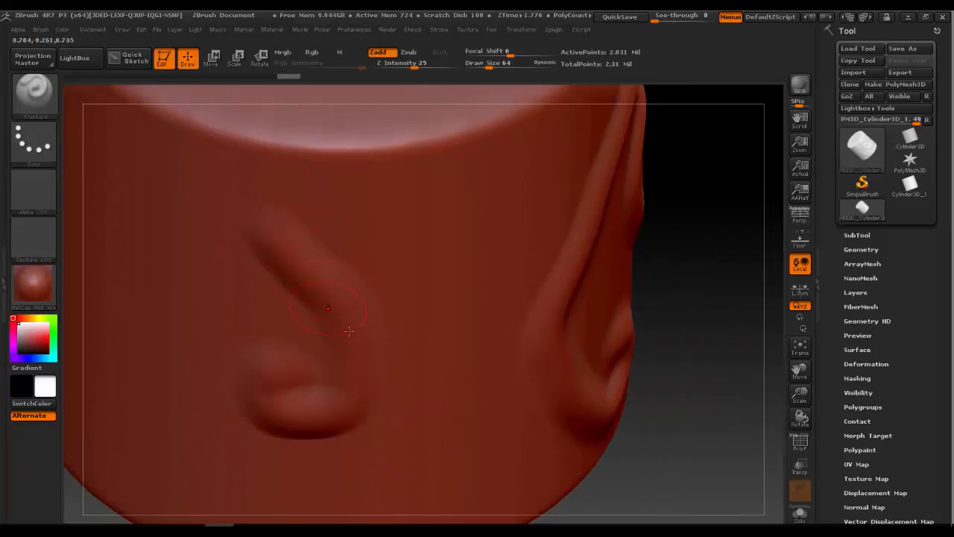
mouse_move(454, 218)
left_mouse_down()
mouse_move(483, 328)
mouse_move(470, 370)
left_mouse_up()
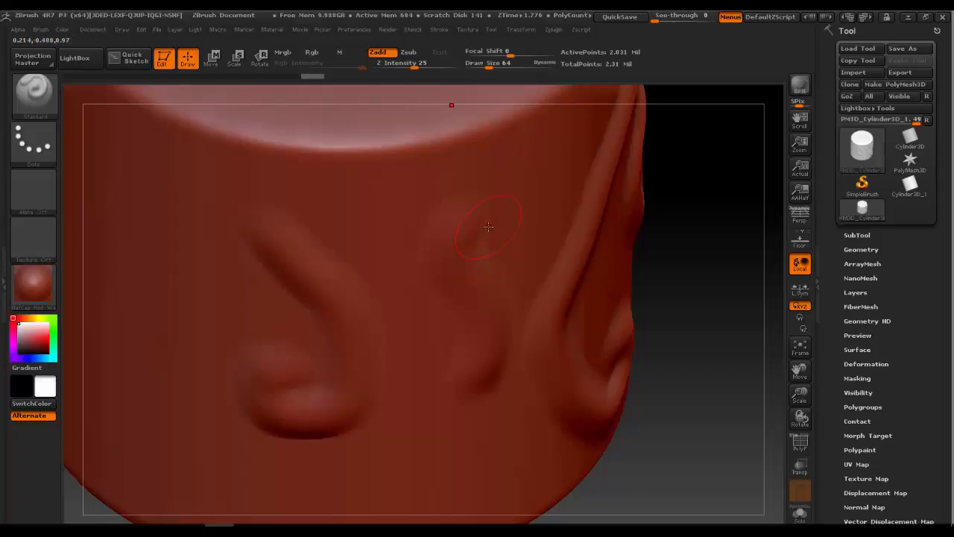
Sculpt a thin wavy line at Draw Size 14 and a hair-fine curl at Draw Size 2 near the ridges
key("s")
left_click_drag(488, 227, 482, 228)
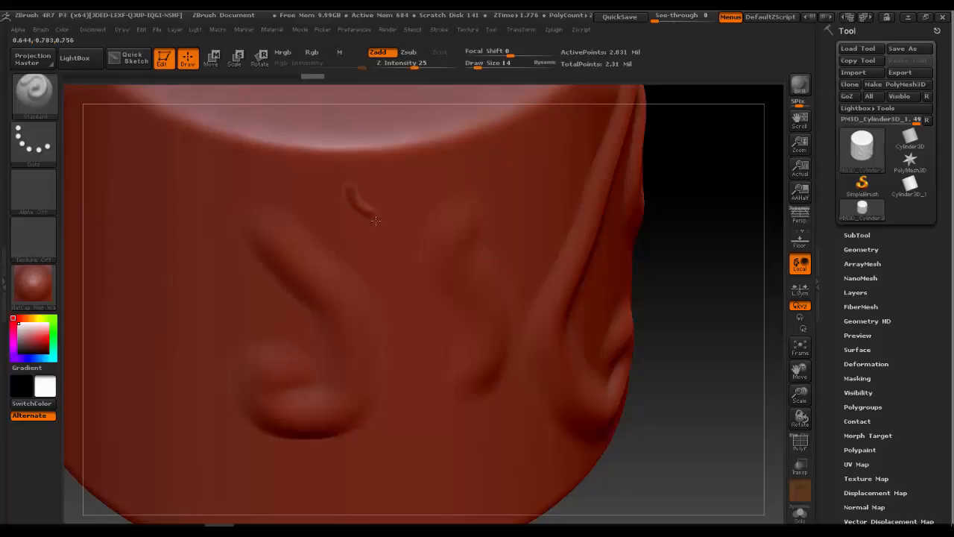
key("s")
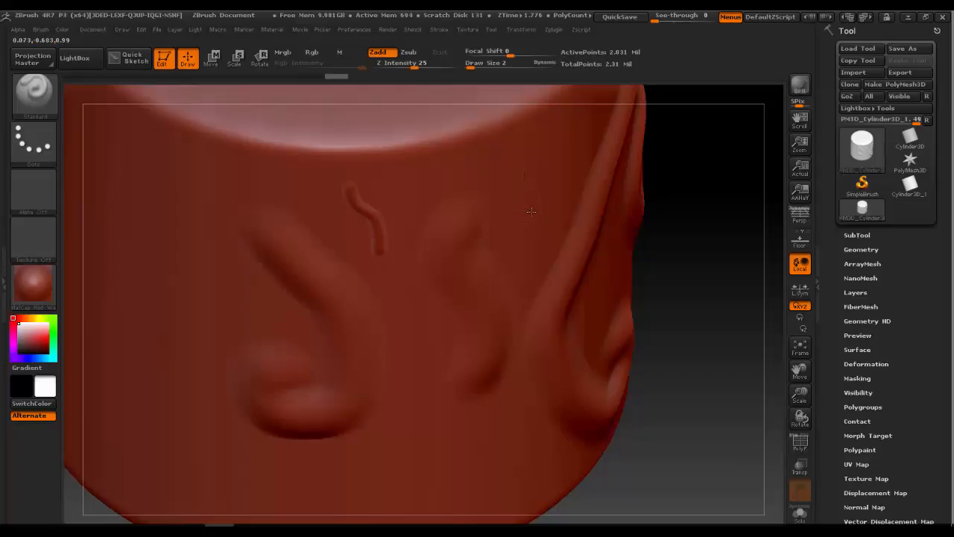
mouse_move(670, 247)
left_mouse_down()
mouse_move(645, 261)
mouse_move(773, 270)
left_mouse_up()
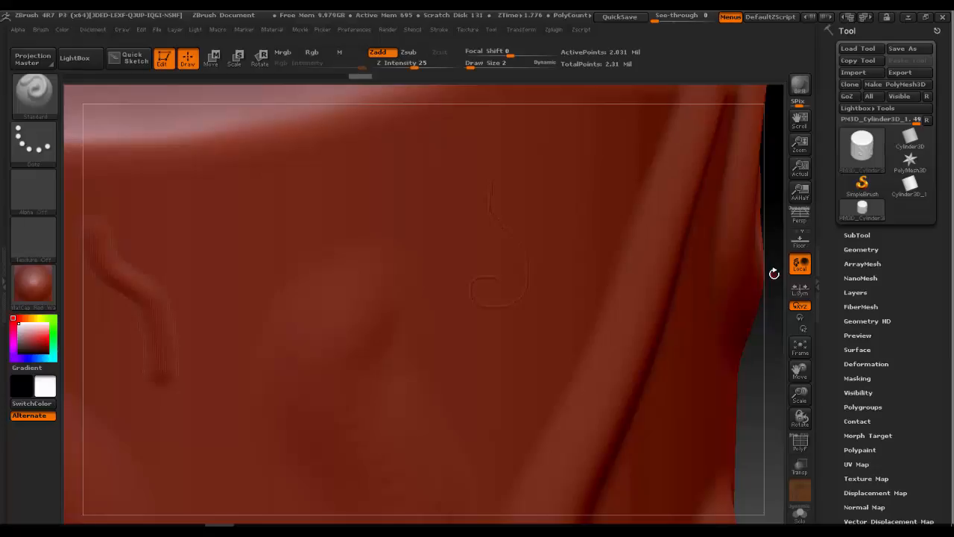
key("f")
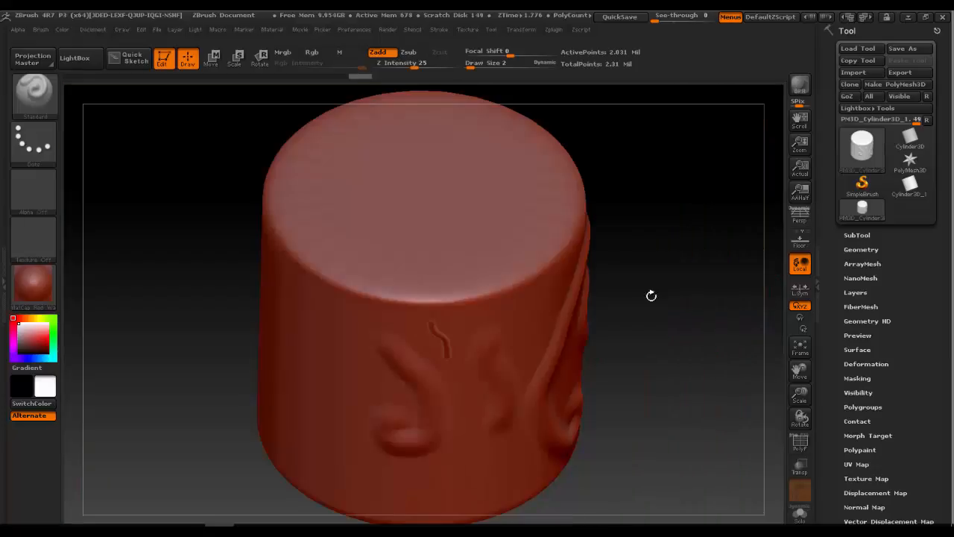
mouse_move(683, 279)
left_mouse_down()
mouse_move(654, 277)
mouse_move(669, 278)
left_mouse_up()
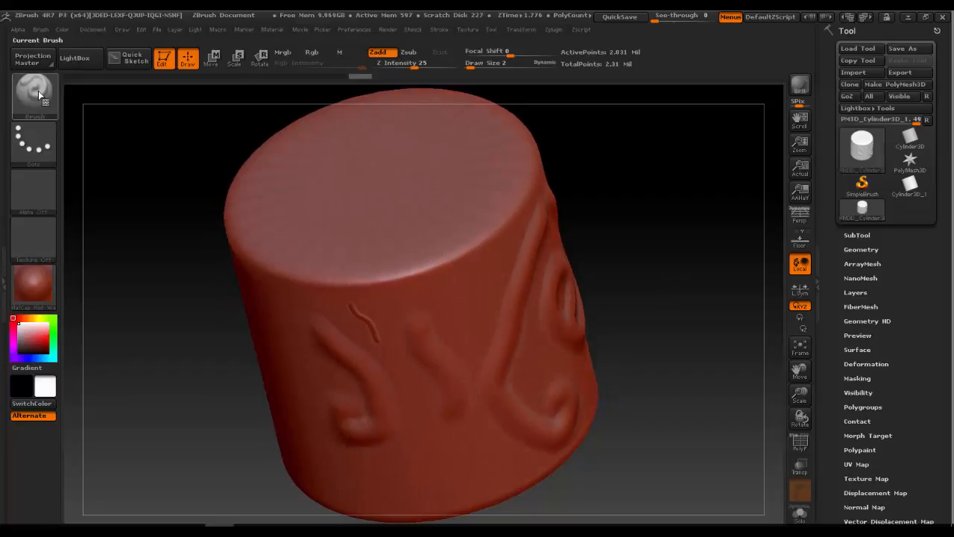
Stamp a faint rocky texture on the cylinder's blank side with an XMD2 DragRect brush at Draw Size 230 and Z Intensity 17
left_click(41, 85)
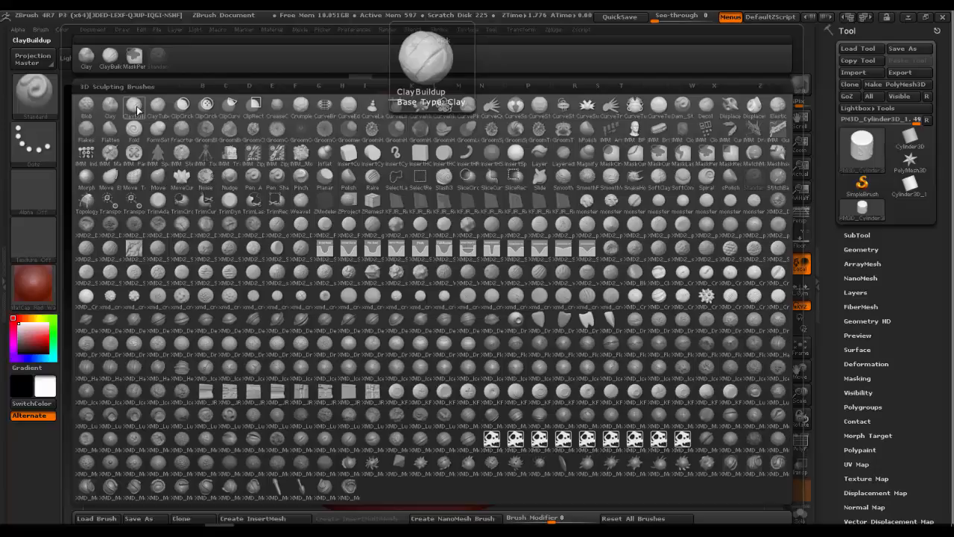
left_click(397, 277)
mouse_move(174, 249)
left_mouse_down()
mouse_move(229, 307)
mouse_move(469, 272)
left_mouse_up()
key("s")
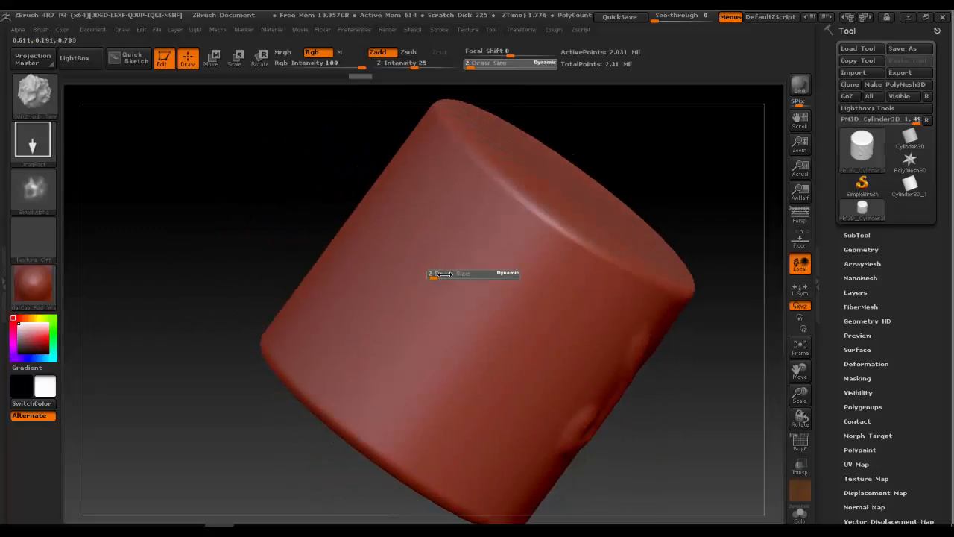
left_click(471, 275)
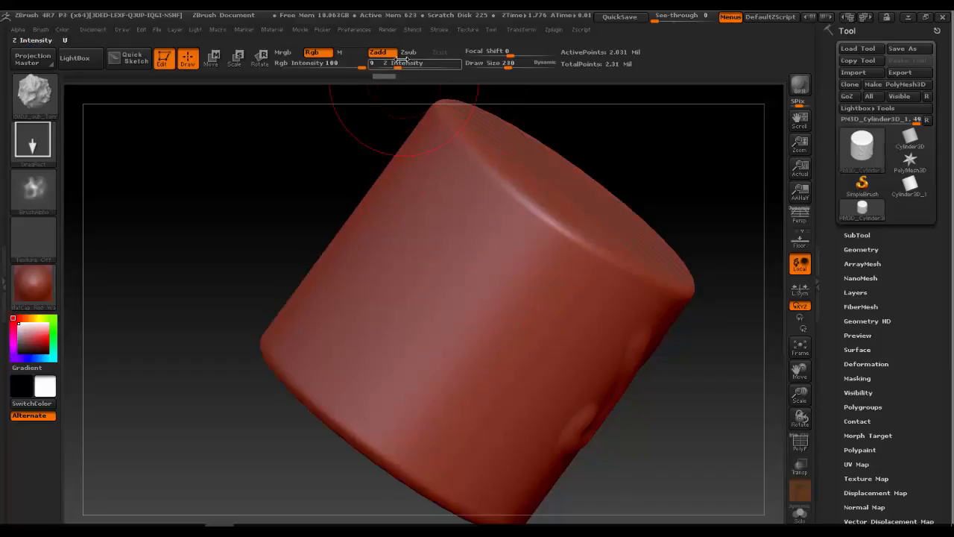
left_click_drag(397, 68, 407, 68)
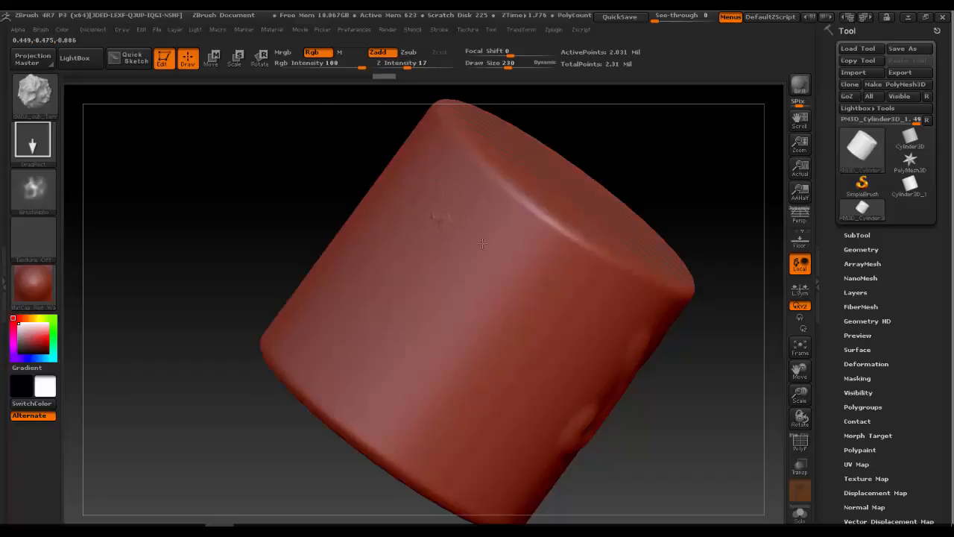
left_click_drag(285, 175, 273, 189)
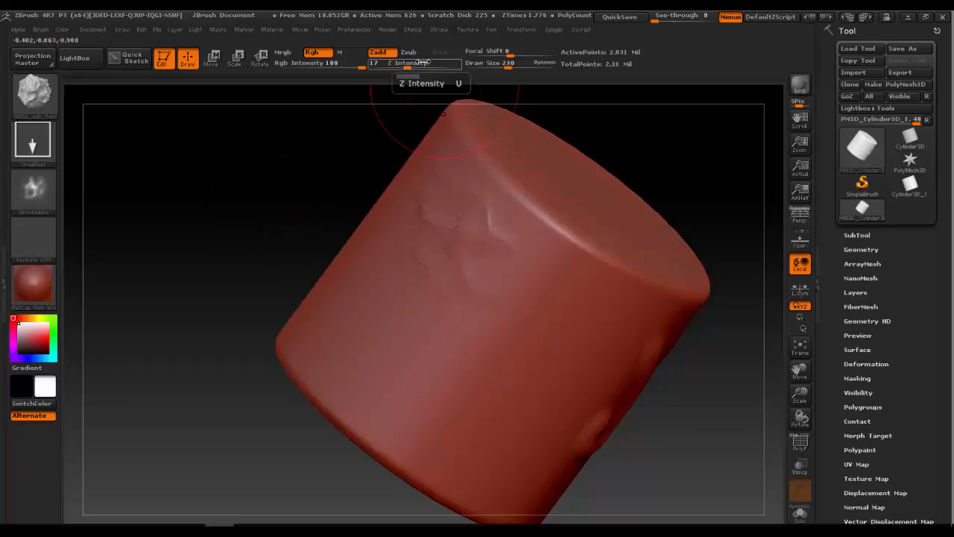
Raise the Z Intensity to 53 and stamp a cluster of strong rocky bumps over the faint texture on the cylinder's side
left_click_drag(406, 63, 439, 63)
left_click_drag(411, 291, 421, 302)
mouse_move(283, 191)
left_mouse_down()
mouse_move(287, 208)
mouse_move(260, 202)
mouse_move(306, 171)
mouse_move(455, 244)
left_mouse_up()
left_click_drag(496, 325, 513, 336)
left_click_drag(511, 282, 526, 298)
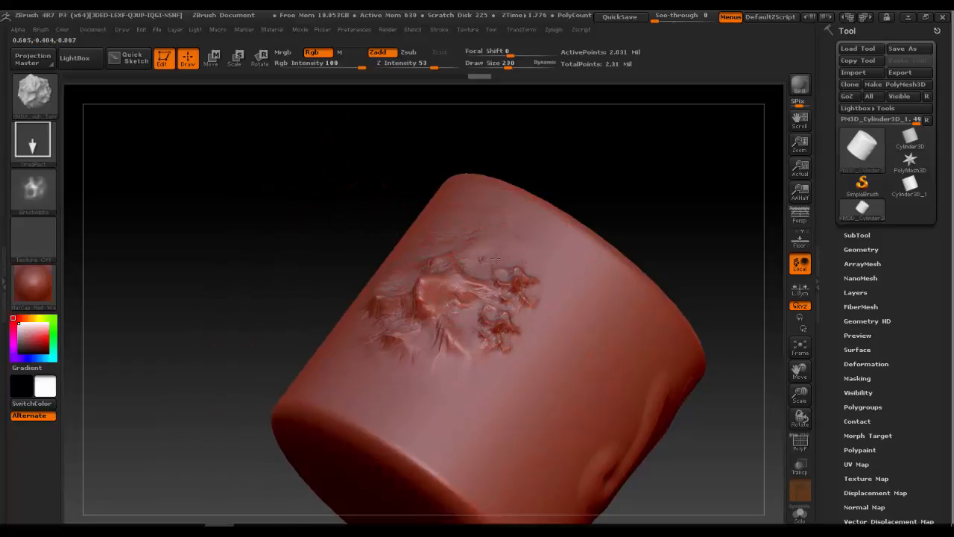
left_click_drag(466, 251, 476, 258)
left_click_drag(415, 255, 432, 269)
left_click_drag(337, 215, 419, 286)
left_click_drag(401, 343, 428, 346)
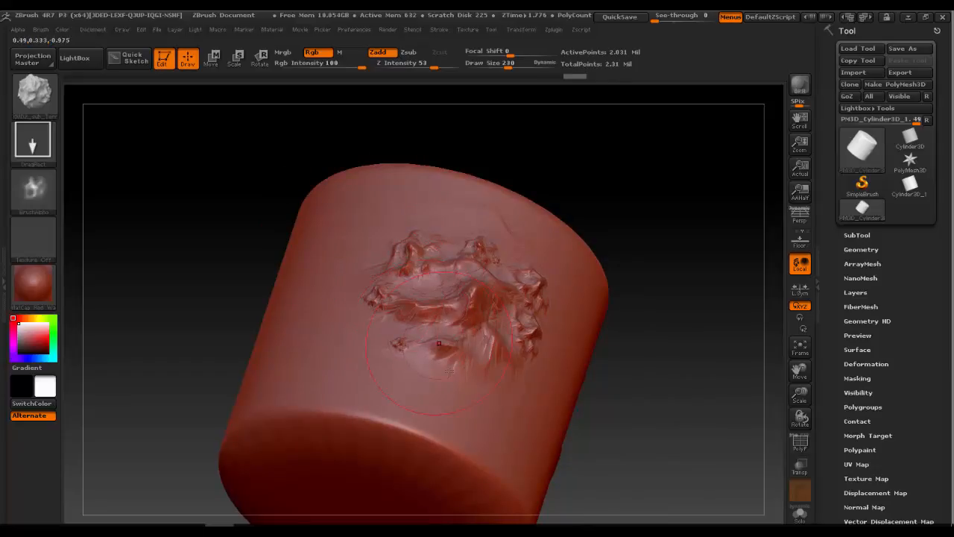
left_click_drag(455, 377, 498, 371)
mouse_move(666, 409)
left_mouse_down()
mouse_move(681, 417)
mouse_move(644, 413)
mouse_move(430, 283)
left_mouse_up()
left_click_drag(347, 252, 144, 170)
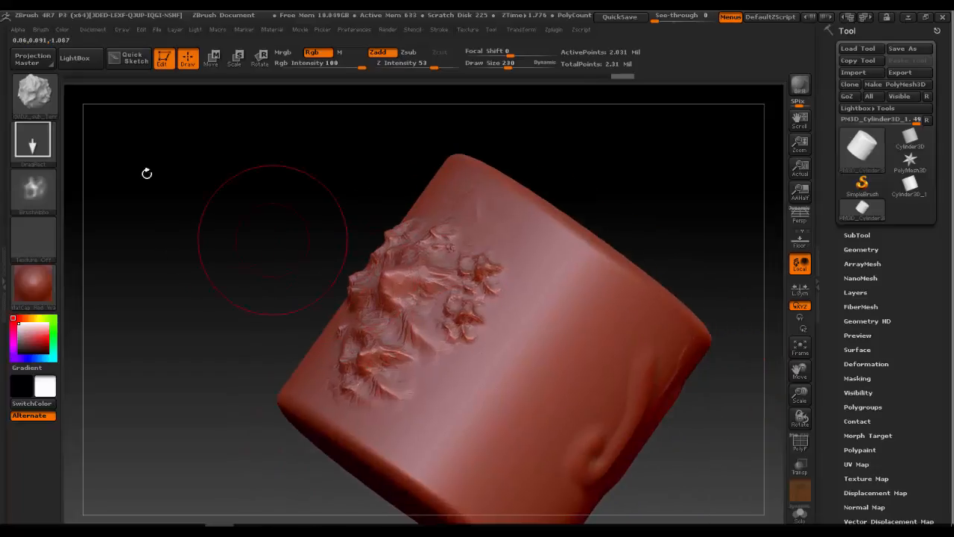
Try drawing a curve down the cylinder's blank side with the XMD2_Stitches_Curve_01 brush, then undo it
left_click(42, 97)
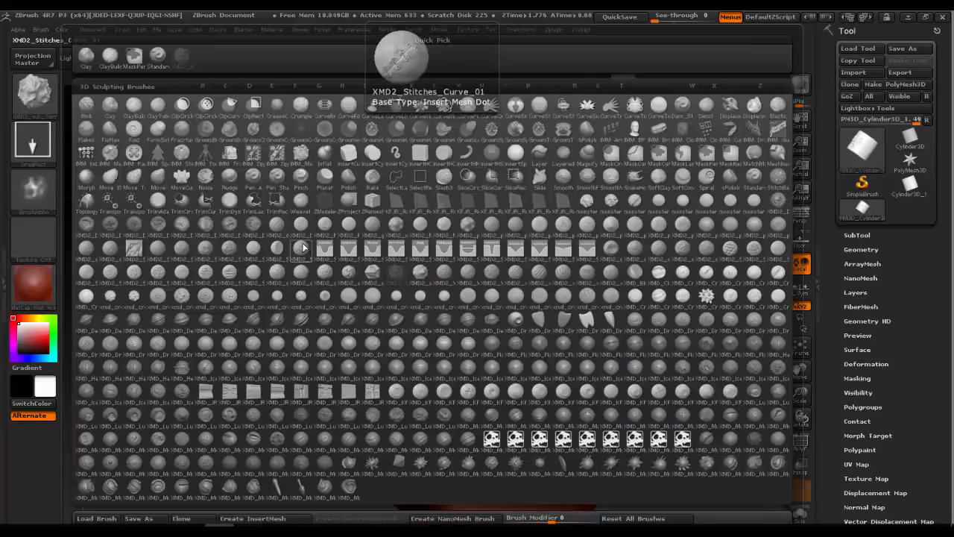
left_click(301, 248)
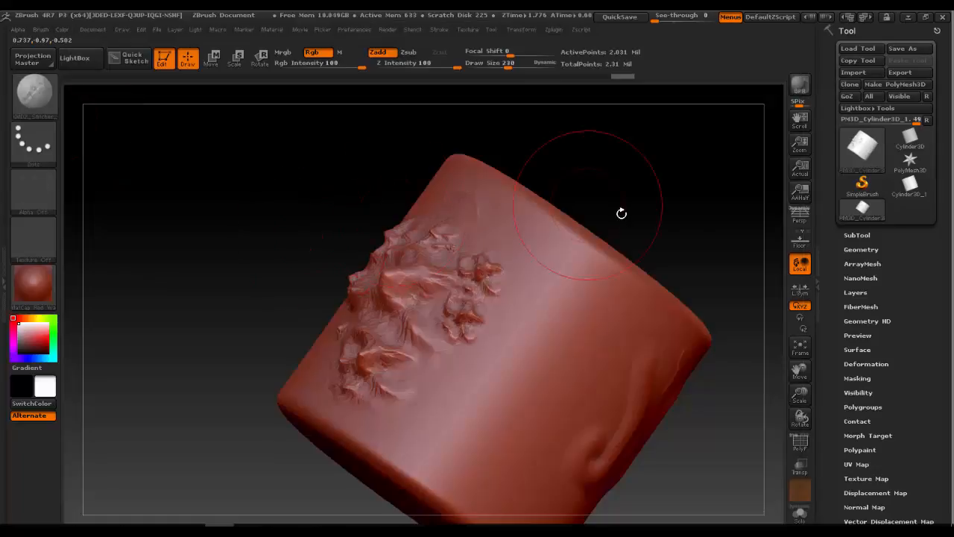
mouse_move(679, 210)
left_mouse_down()
mouse_move(568, 216)
mouse_move(649, 249)
mouse_move(651, 262)
mouse_move(462, 238)
left_mouse_up()
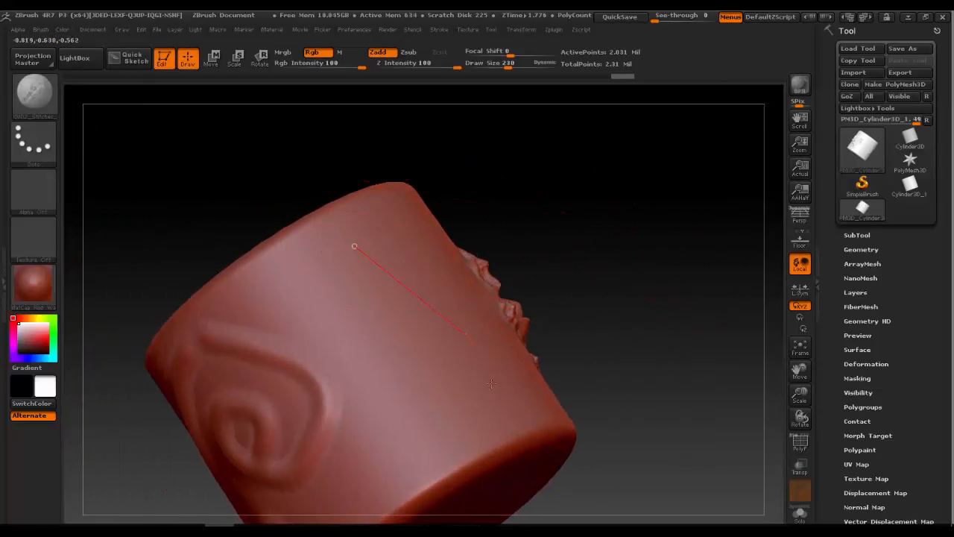
key("alt")
mouse_move(444, 452)
left_mouse_down()
mouse_move(414, 468)
mouse_move(356, 453)
mouse_move(345, 381)
mouse_move(353, 480)
mouse_move(299, 524)
mouse_move(297, 497)
left_mouse_up()
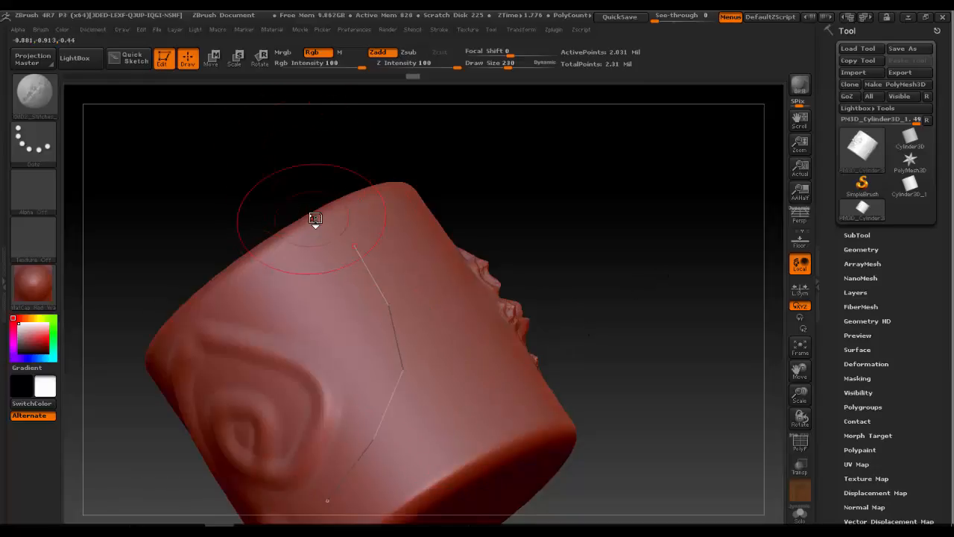
key("ctrl+z")
Sculpt a curved band of skin texture on the blank area between spiral and rocky bumps with the xmd_creature01_skin_05 brush
left_click(38, 88)
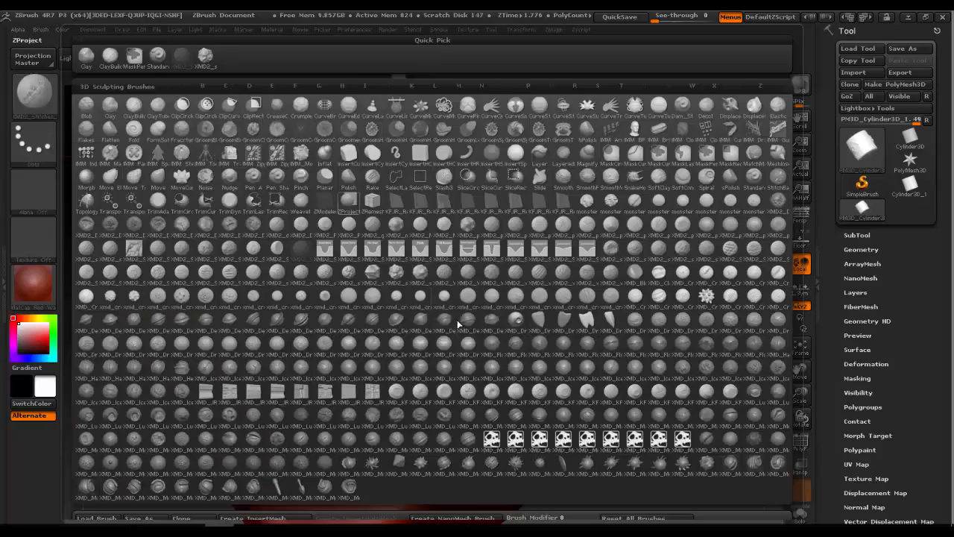
mouse_move(473, 316)
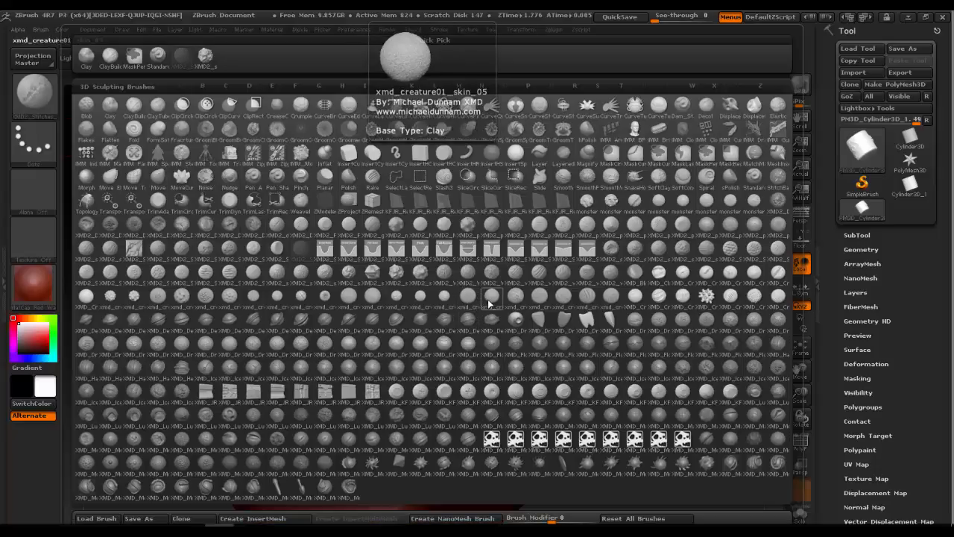
left_click(490, 303)
mouse_move(384, 279)
left_mouse_down()
mouse_move(358, 298)
mouse_move(440, 328)
left_mouse_up()
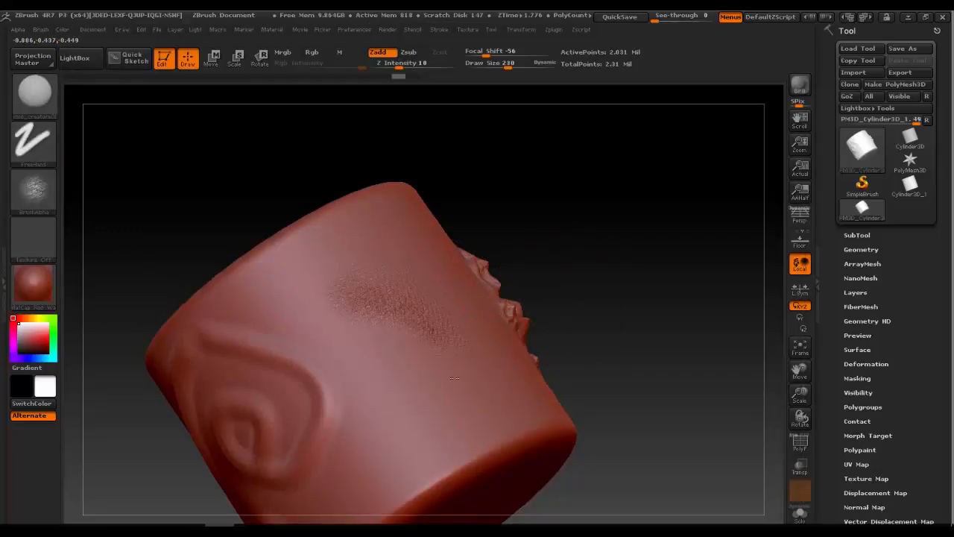
left_click_drag(455, 378, 434, 407)
Spread the creature skin texture around the first band and toward the spiral with more overlapping strokes at Z Intensity 10
mouse_move(651, 279)
left_mouse_down("alt")
mouse_move(709, 284)
mouse_move(705, 328)
left_mouse_up("alt")
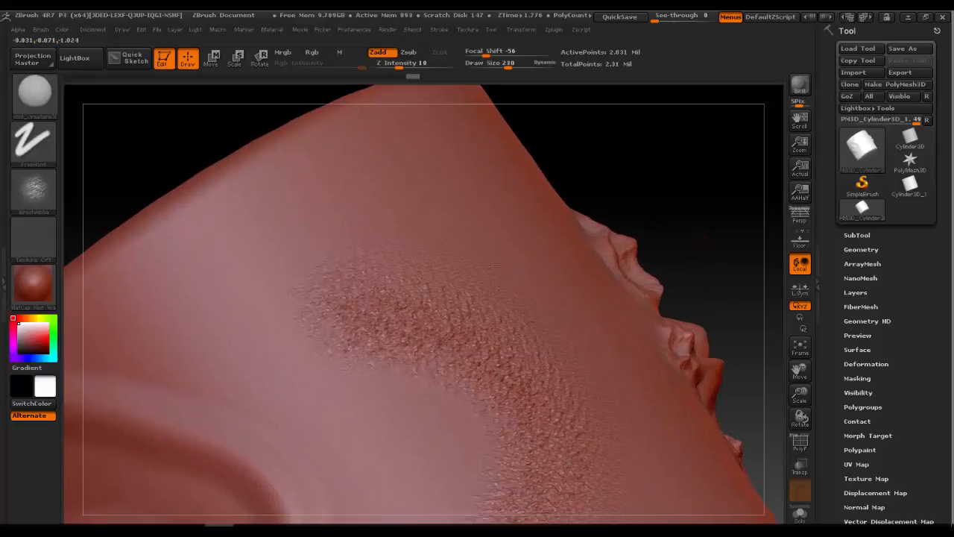
left_click_drag(448, 201, 524, 272)
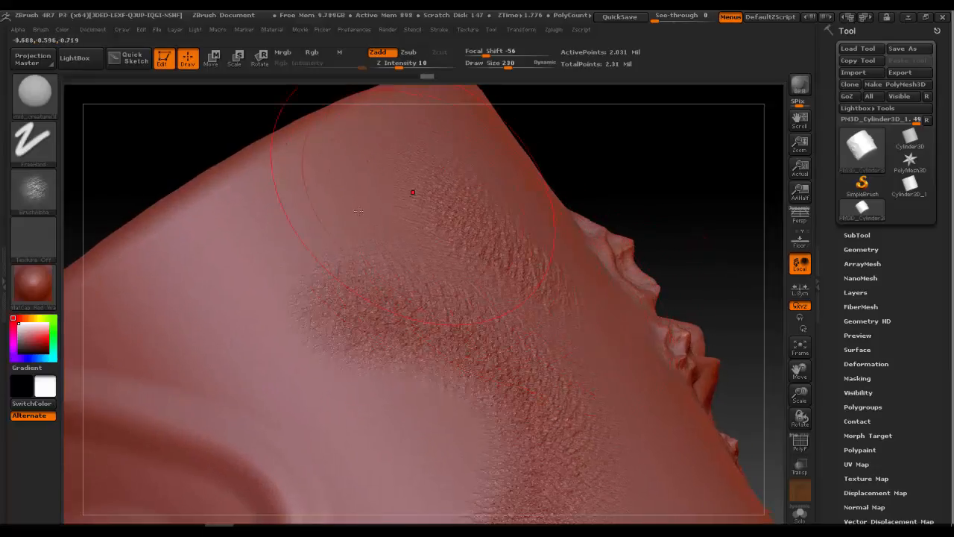
left_click_drag(337, 207, 525, 279)
left_click_drag(565, 347, 594, 410)
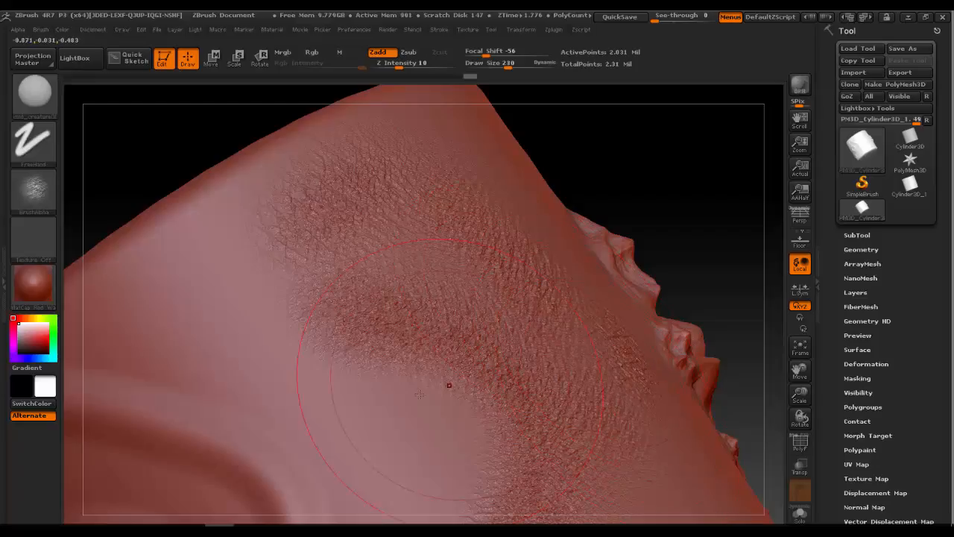
mouse_move(397, 419)
left_mouse_down()
mouse_move(413, 427)
mouse_move(424, 472)
left_mouse_up()
left_click_drag(316, 387, 294, 368)
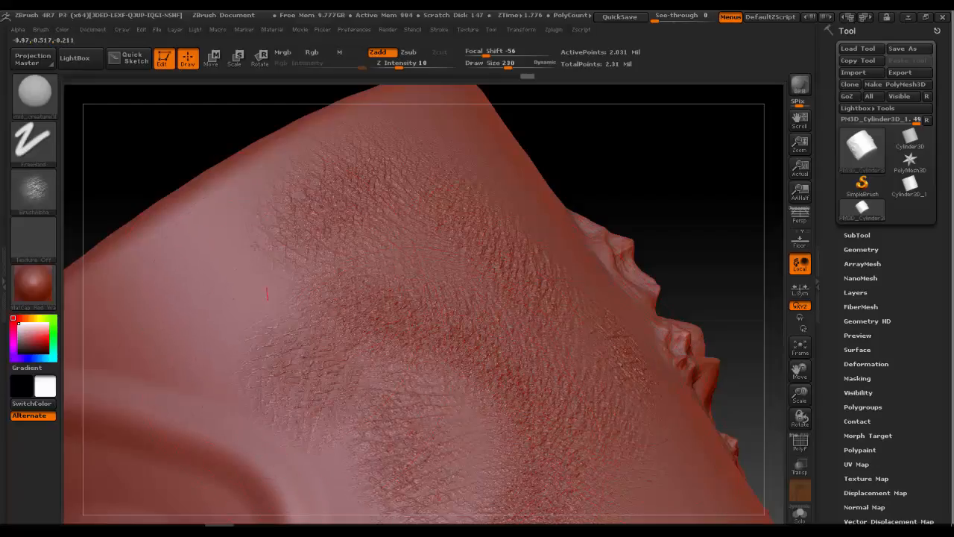
left_click_drag(266, 294, 260, 264)
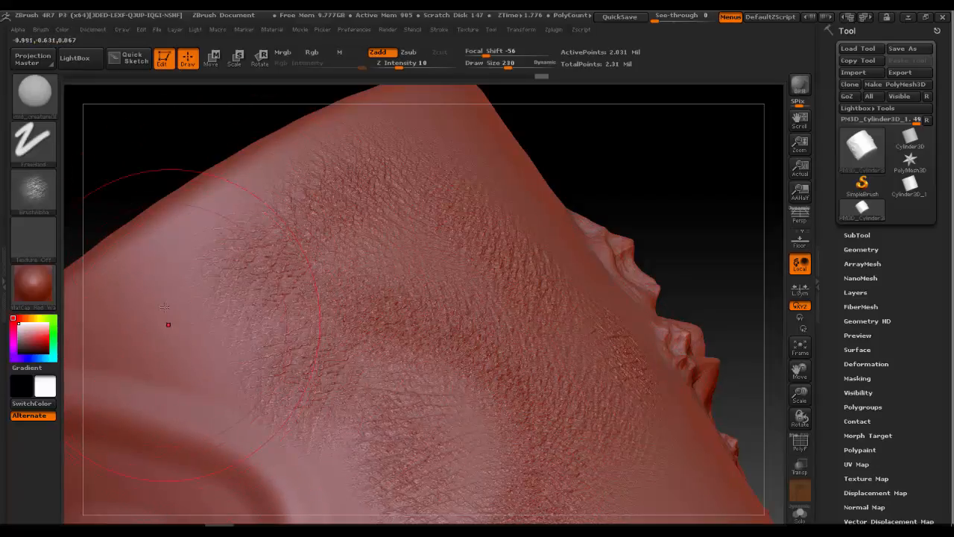
left_click_drag(138, 287, 240, 409)
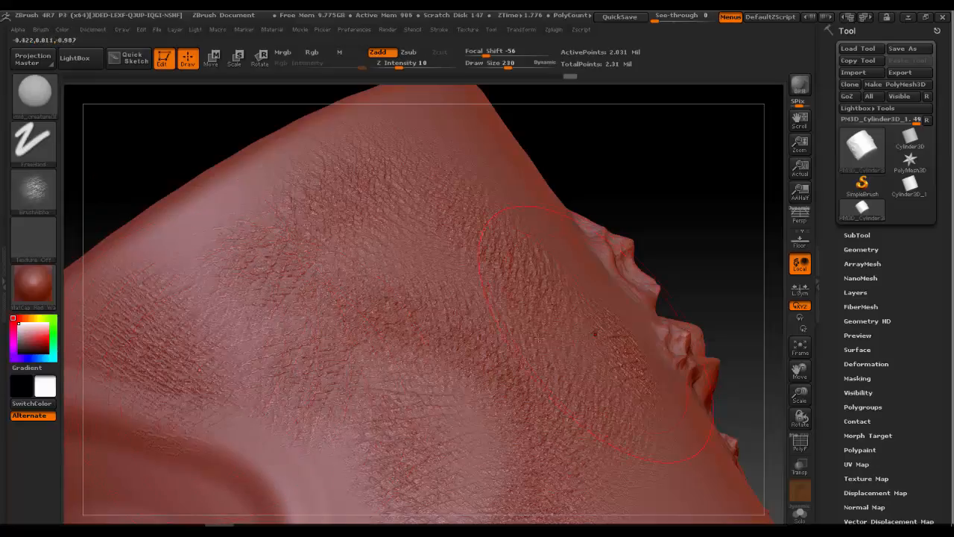
mouse_move(685, 291)
left_mouse_down()
mouse_move(715, 294)
mouse_move(693, 224)
mouse_move(655, 231)
left_mouse_up()
mouse_move(395, 297)
left_mouse_down()
mouse_move(326, 228)
mouse_move(298, 298)
mouse_move(358, 299)
mouse_move(317, 216)
left_mouse_up()
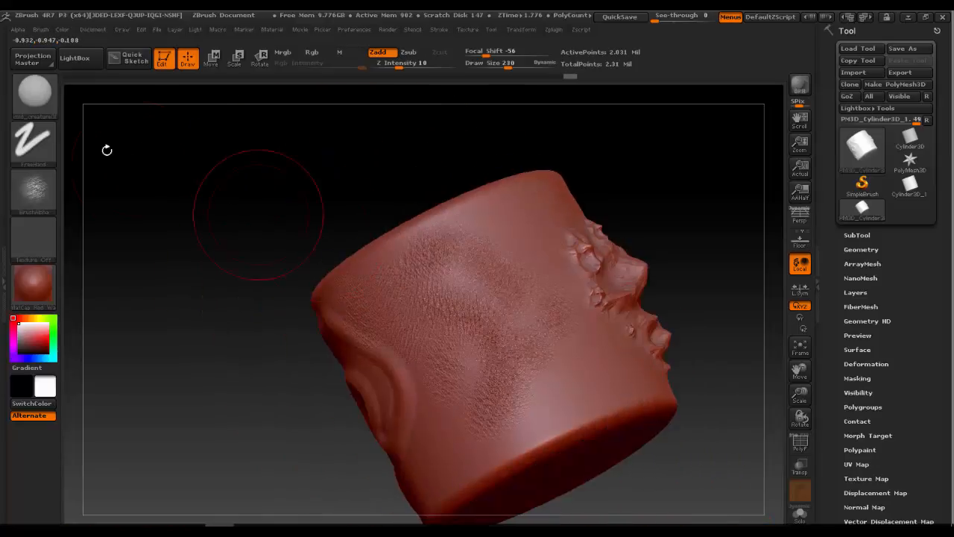
Stamp thin cracks across the edge between the cylinder's end cap and side with an XMD ice crack brush
left_click(33, 93)
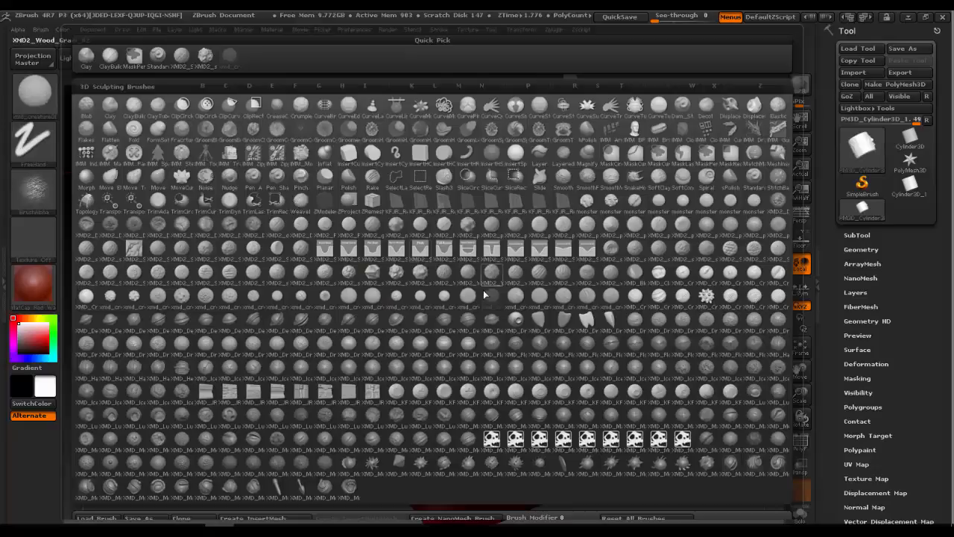
left_click(468, 368)
mouse_move(693, 321)
left_mouse_down()
mouse_move(701, 348)
mouse_move(654, 308)
mouse_move(634, 322)
left_mouse_up()
left_click_drag(559, 224, 507, 242)
left_click_drag(545, 312, 565, 351)
mouse_move(658, 189)
left_mouse_down("alt")
mouse_move(640, 214)
mouse_move(559, 275)
left_mouse_up("alt")
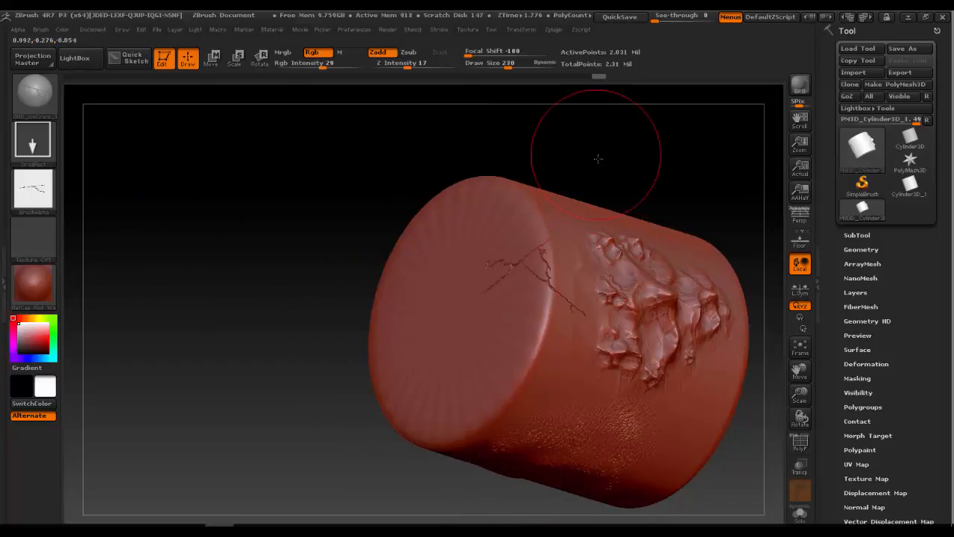
left_click_drag(596, 156, 481, 220)
left_click_drag(287, 271, 273, 294)
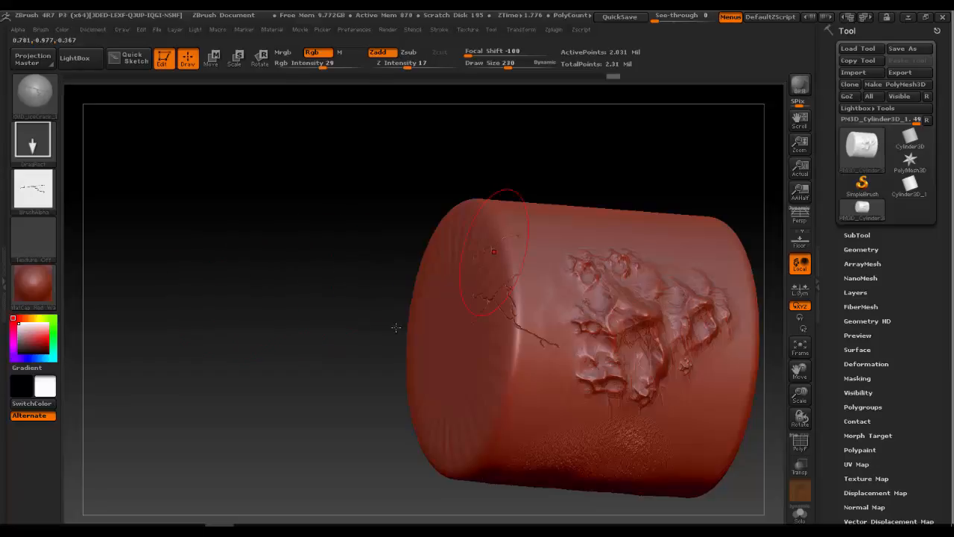
mouse_move(266, 315)
left_mouse_down()
mouse_move(270, 304)
mouse_move(287, 323)
mouse_move(388, 343)
left_mouse_up()
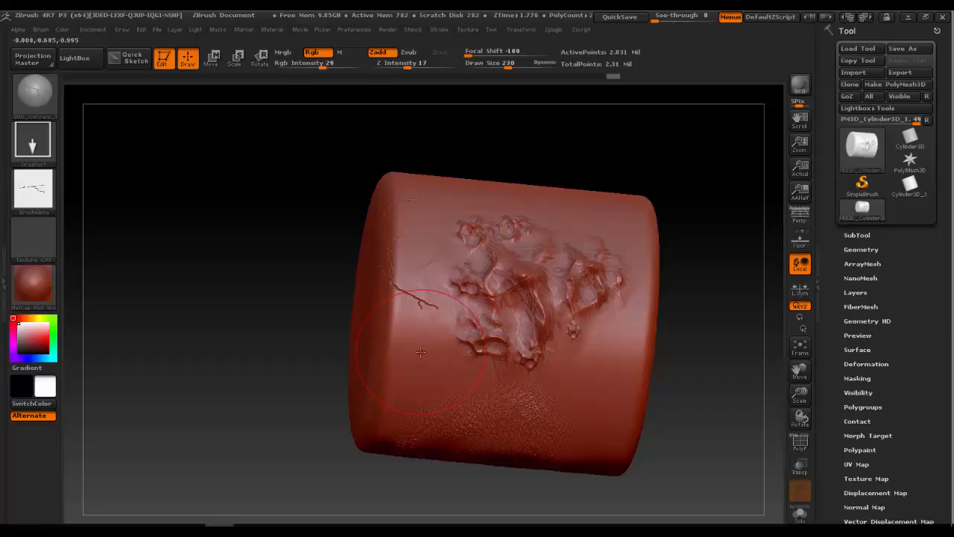
Step the cylinder down to its lowest subdivision level
key("shift")
mouse_move(420, 351)
left_mouse_down("shift")
mouse_move(433, 306)
mouse_move(417, 287)
left_mouse_up("shift")
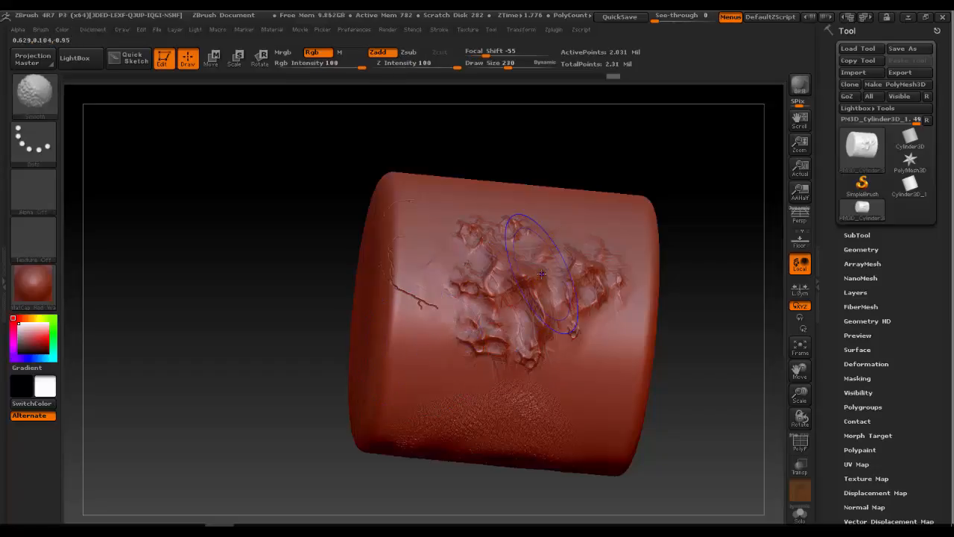
mouse_move(543, 278)
left_mouse_down("shift")
mouse_move(522, 250)
mouse_move(552, 276)
left_mouse_up("shift")
key("shift+d")
key("shift+d")
key("shift+d")
key("shift+d")
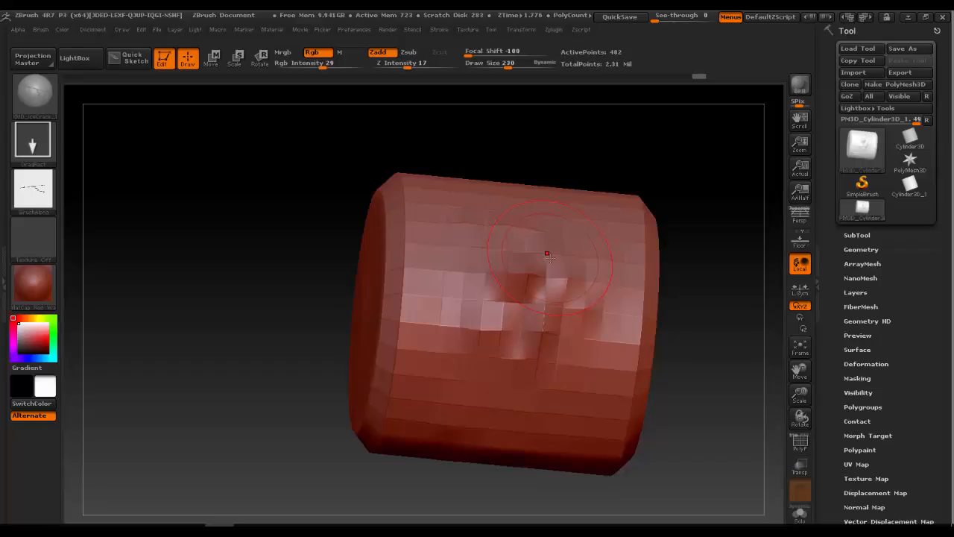
key("shift")
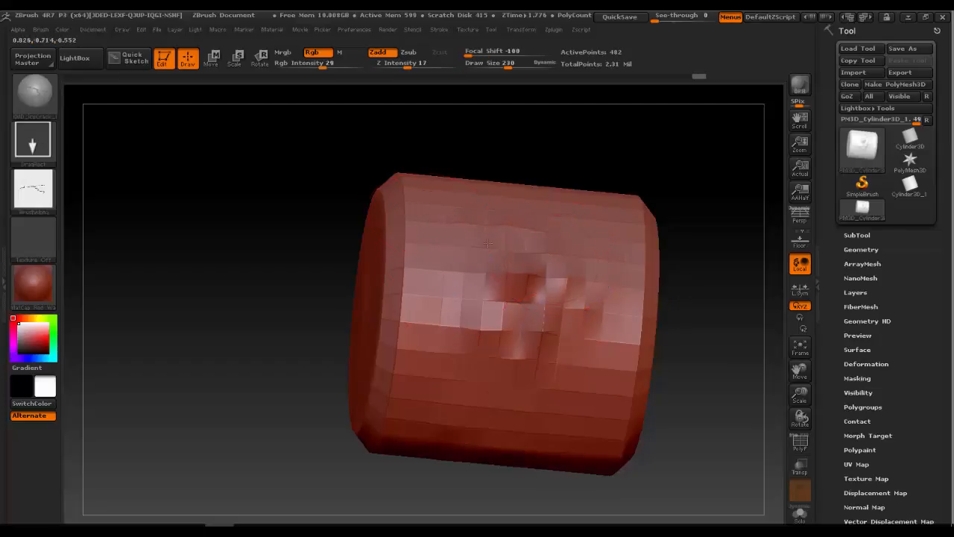
Sculpt broad bulges around the low-resolution cylinder's side and end caps with the Standard brush
key("b")
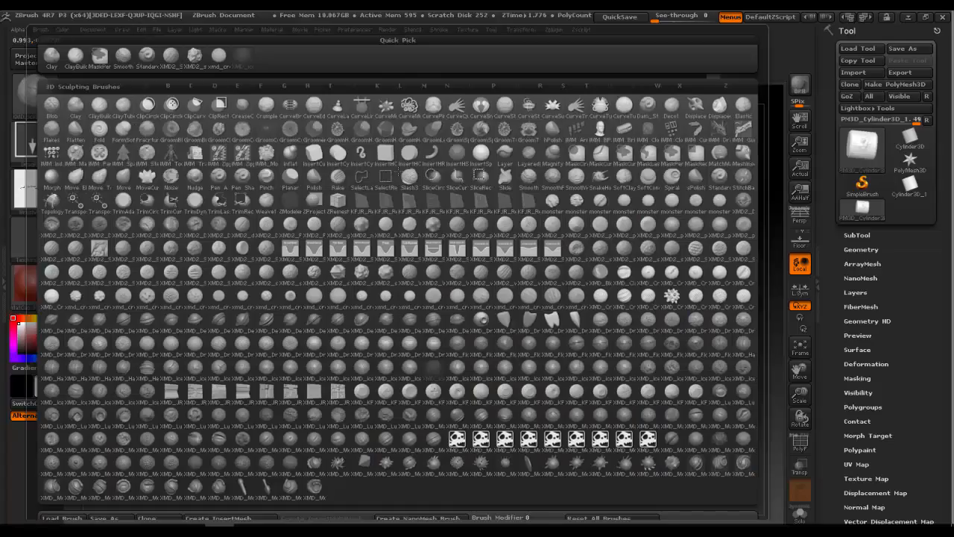
key("s")
key("t")
mouse_move(409, 259)
left_mouse_down()
mouse_move(422, 228)
mouse_move(440, 296)
mouse_move(476, 279)
mouse_move(492, 212)
left_mouse_up()
mouse_move(562, 190)
left_mouse_down()
mouse_move(569, 169)
mouse_move(633, 223)
left_mouse_up()
left_click_drag(727, 290, 484, 291, "alt")
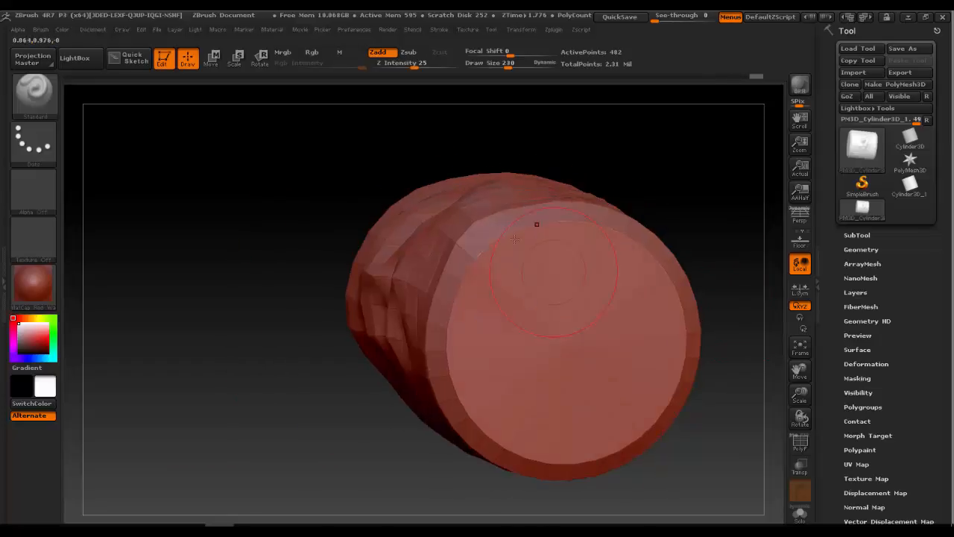
mouse_move(537, 224)
left_mouse_down()
mouse_move(477, 250)
mouse_move(429, 313)
left_mouse_up()
mouse_move(205, 388)
left_mouse_down("alt")
mouse_move(418, 357)
mouse_move(406, 369)
mouse_move(448, 372)
mouse_move(531, 354)
left_mouse_up("alt")
left_click_drag(596, 403, 607, 358)
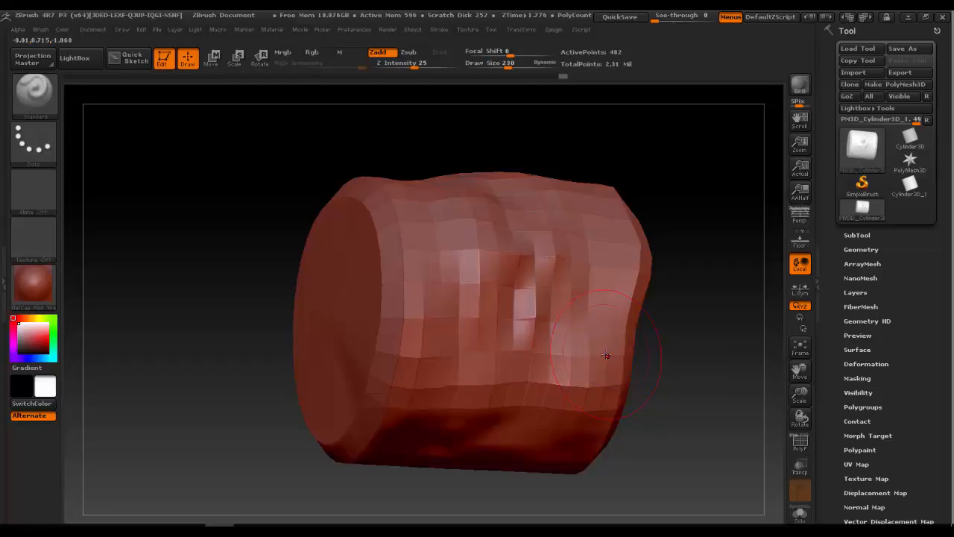
Step the reshaped cylinder back up to its highest subdivision level
key("ctrl")
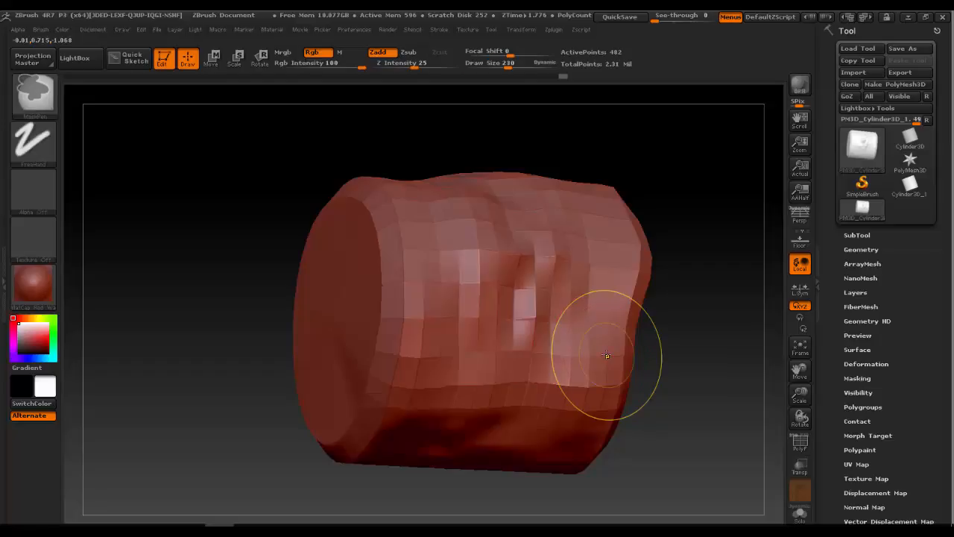
key("ctrl+d")
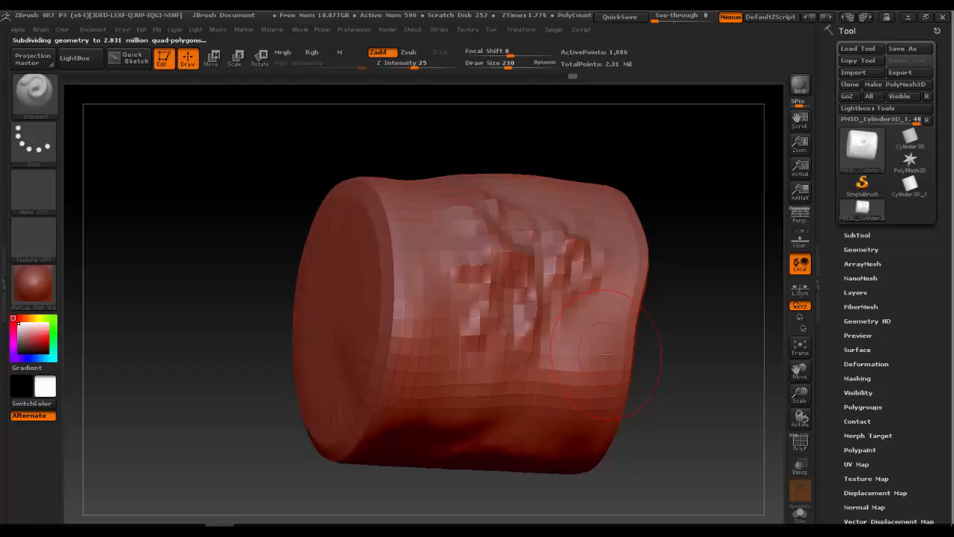
key("d")
key("d")
key("d")
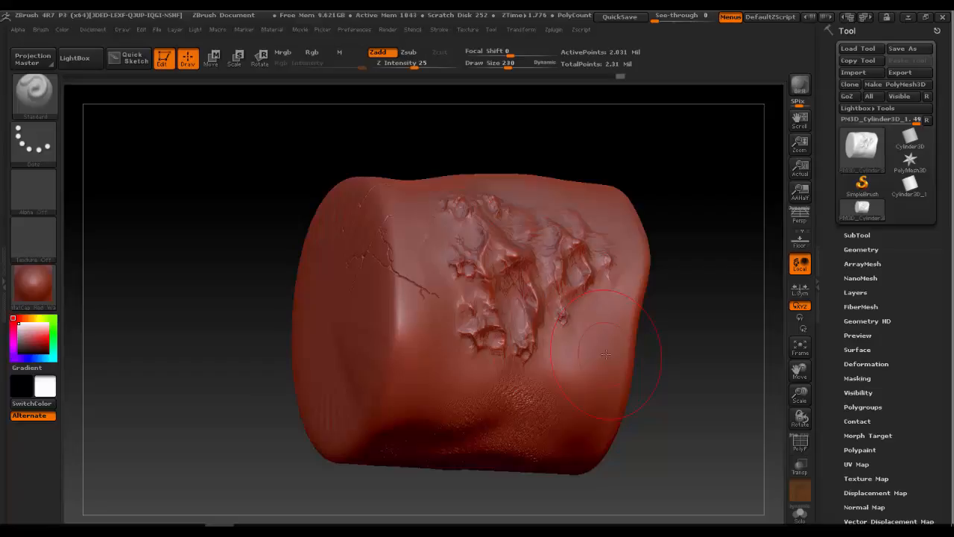
Rotate to the other end cap and drop the sculpted cylinder to its lowest subdivision level again
mouse_move(684, 357)
left_mouse_down()
mouse_move(626, 375)
mouse_move(649, 345)
mouse_move(642, 341)
mouse_move(644, 351)
left_mouse_up()
key("shift+d")
key("shift+d")
key("shift+d")
key("shift+d")
key("shift+d")
key("shift+d")
key("ctrl+d")
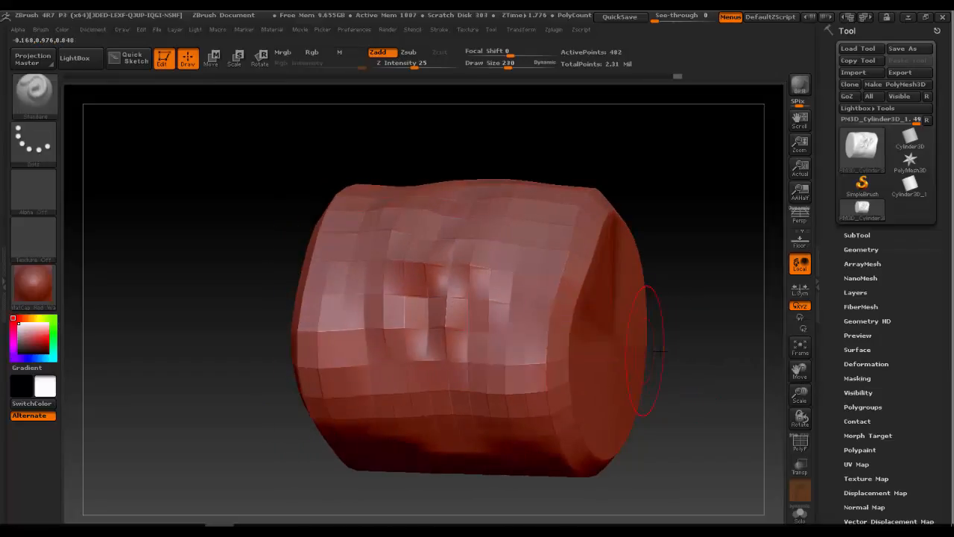
Restore the sculpted cylinder to its highest subdivision level and inspect it from another angle
key("ctrl+d")
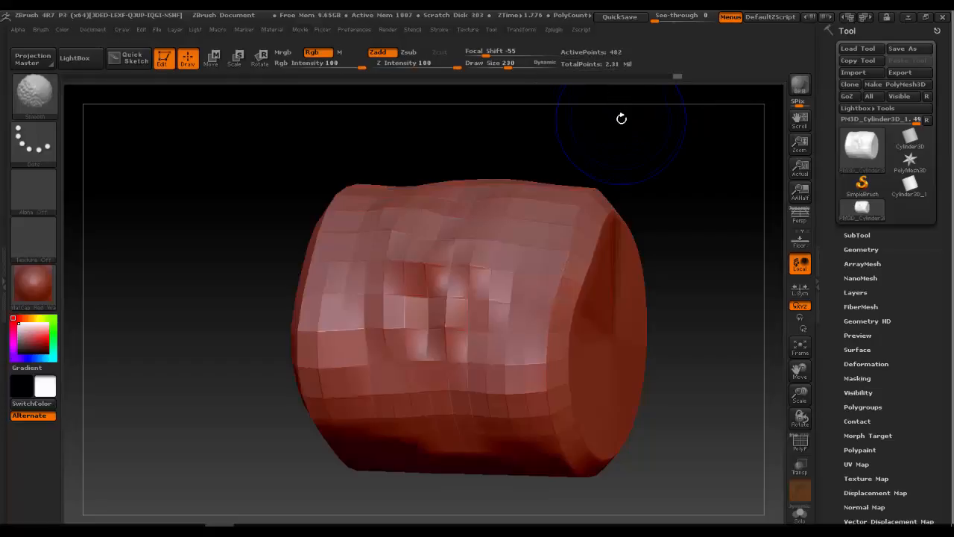
key("d")
key("d")
key("d")
key("d")
key("d")
key("d")
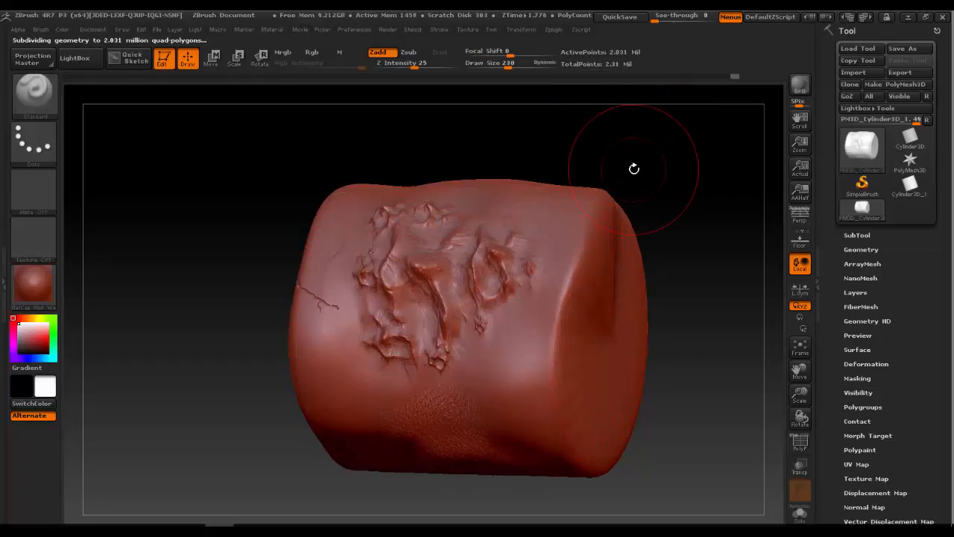
mouse_move(681, 213)
left_mouse_down()
mouse_move(664, 228)
mouse_move(546, 246)
mouse_move(715, 241)
left_mouse_up()
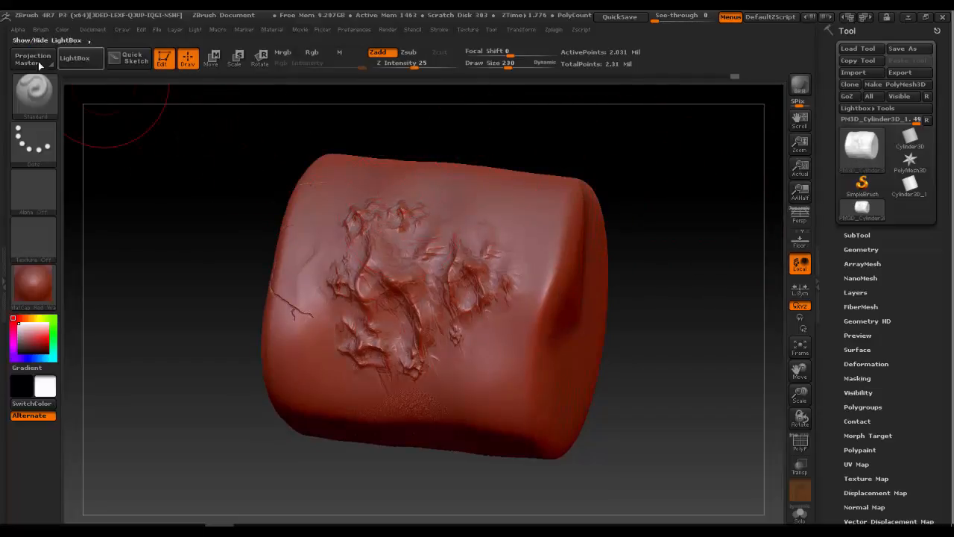
Compare the plain Cylinder3D primitive with the sculpted PM3D cylinder by switching between the two tools
left_click(33, 91)
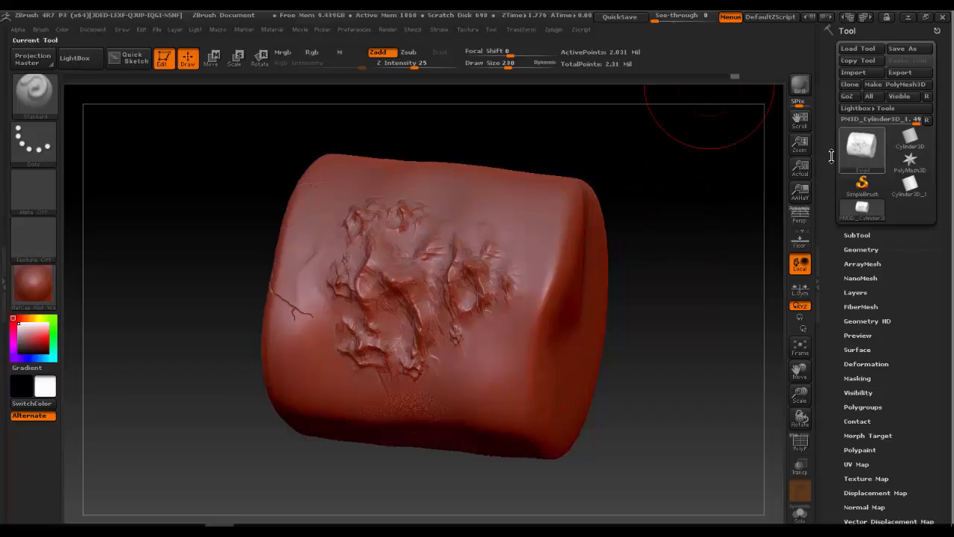
left_click(910, 139)
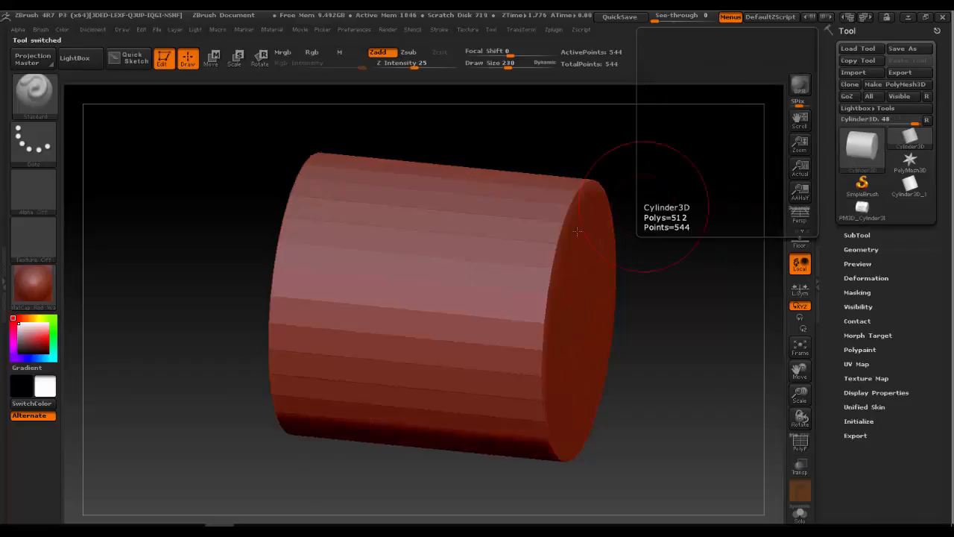
left_click_drag(674, 214, 693, 202)
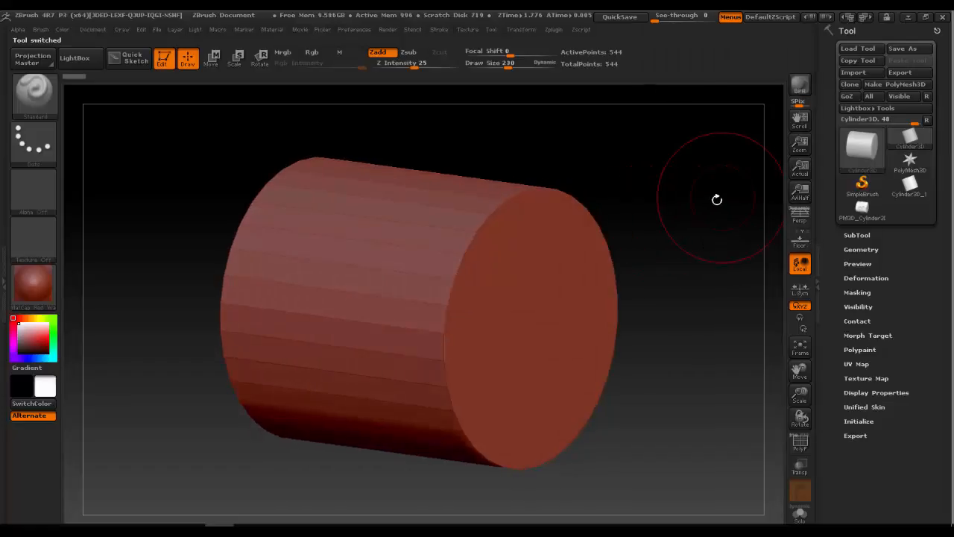
mouse_move(673, 213)
left_mouse_down("alt")
mouse_move(656, 211)
mouse_move(664, 207)
left_mouse_up("alt")
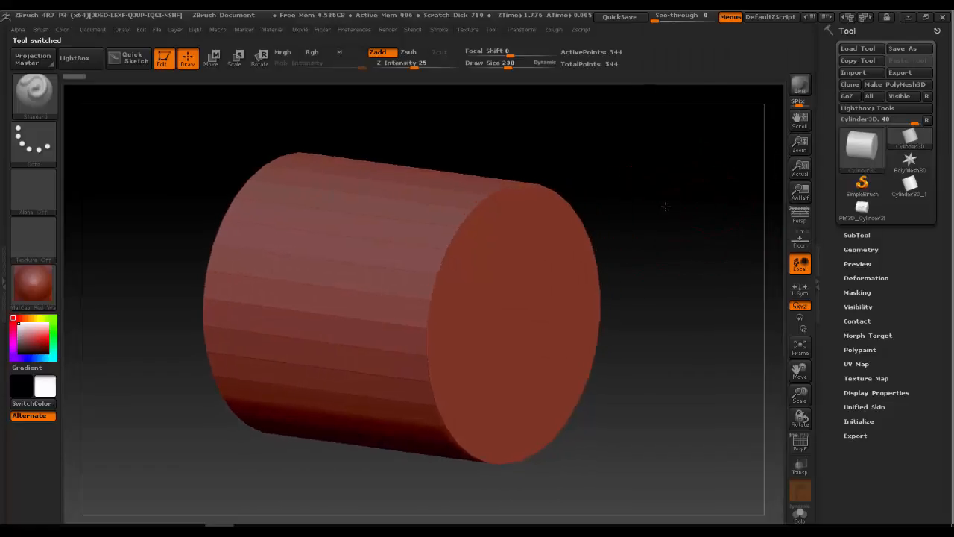
left_click(874, 213)
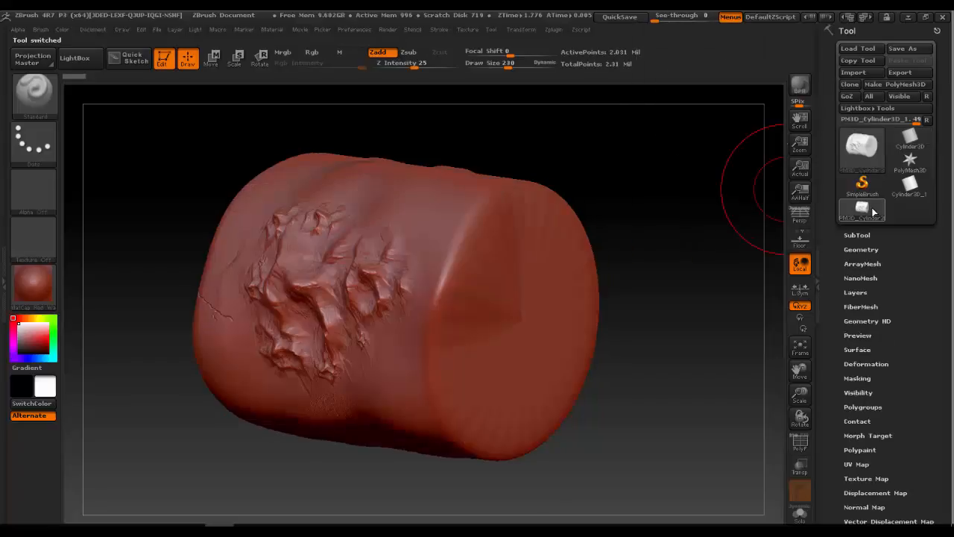
Make the plain Cylinder3D primitive the active tool and convert it to a PolyMesh3D
left_click(916, 141)
left_click(865, 210)
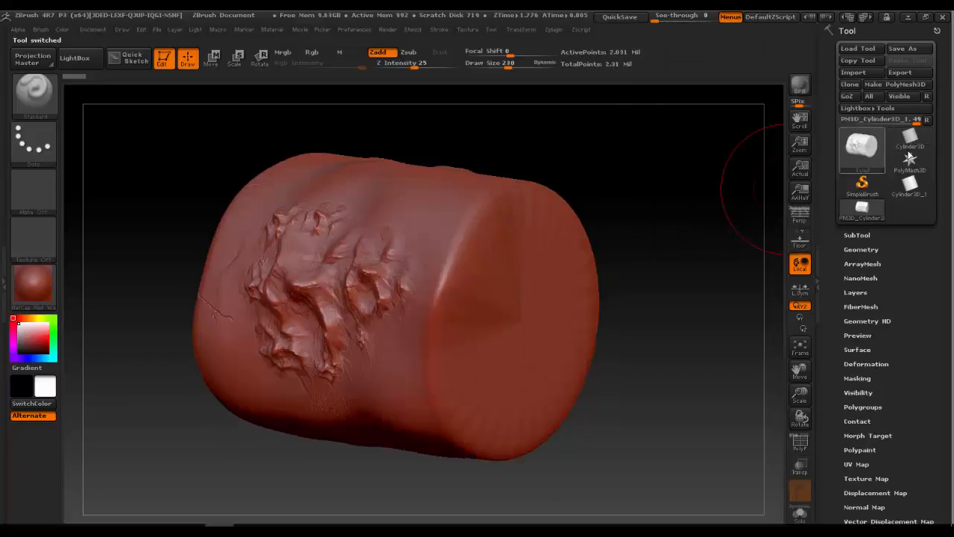
left_click(904, 151)
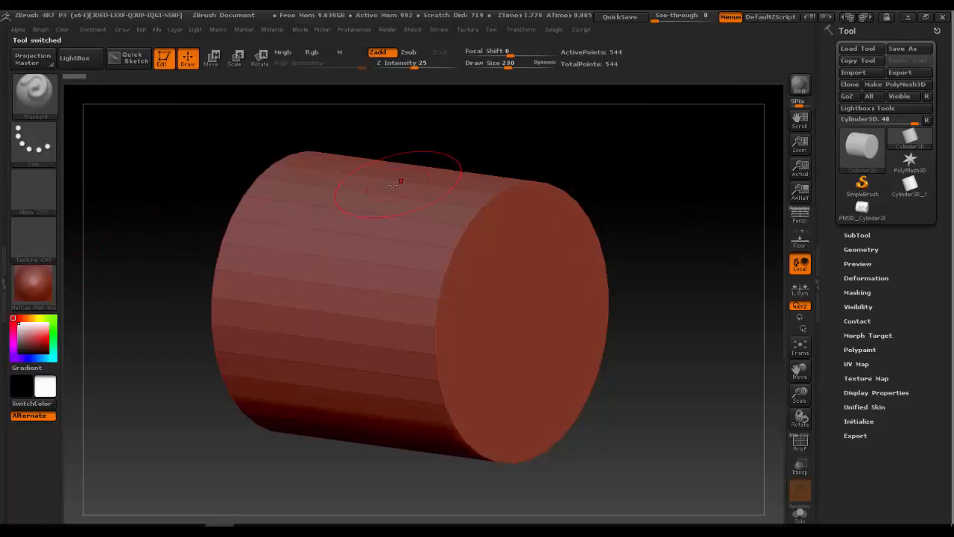
left_click(924, 88)
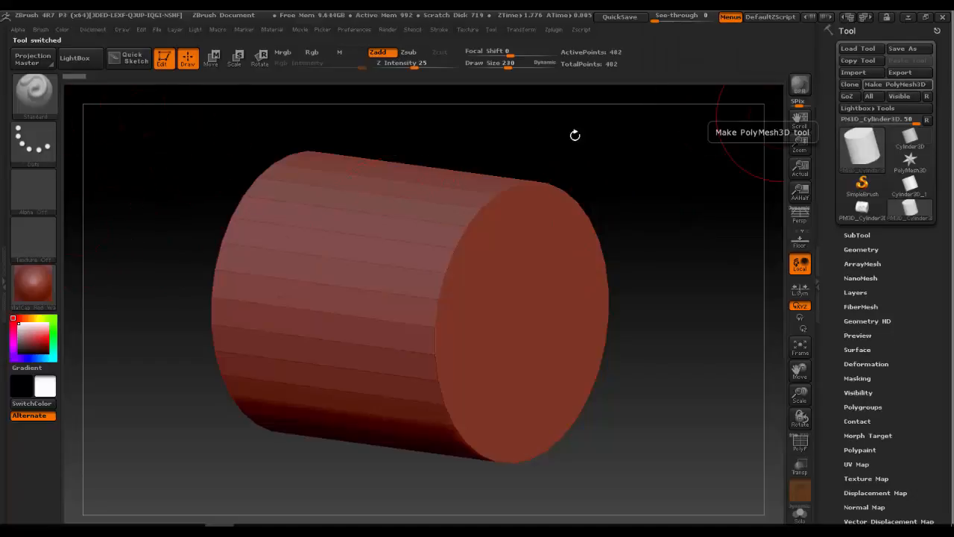
Reveal the Material palette and choose an XMD2 sculpting brush from the brushes whose names start with X
left_click(3, 268)
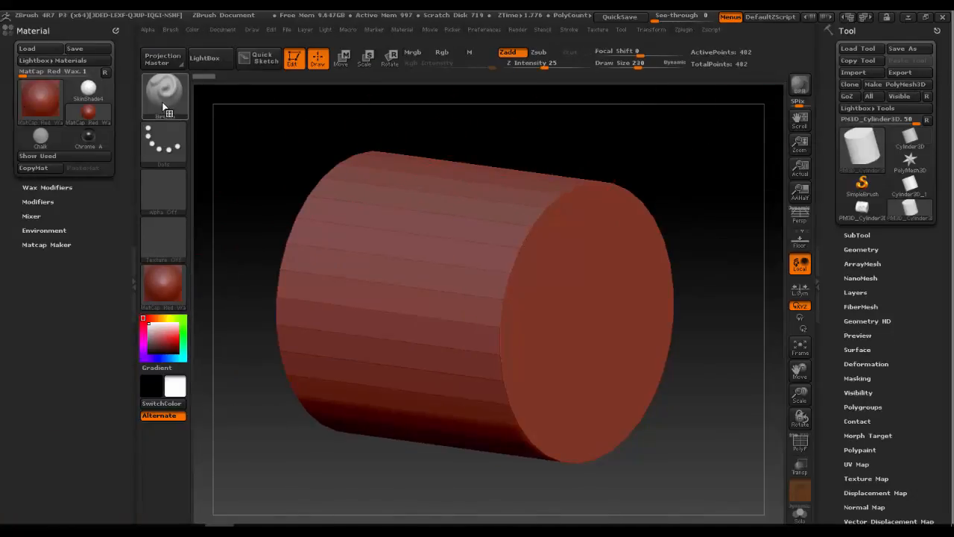
left_click(170, 110)
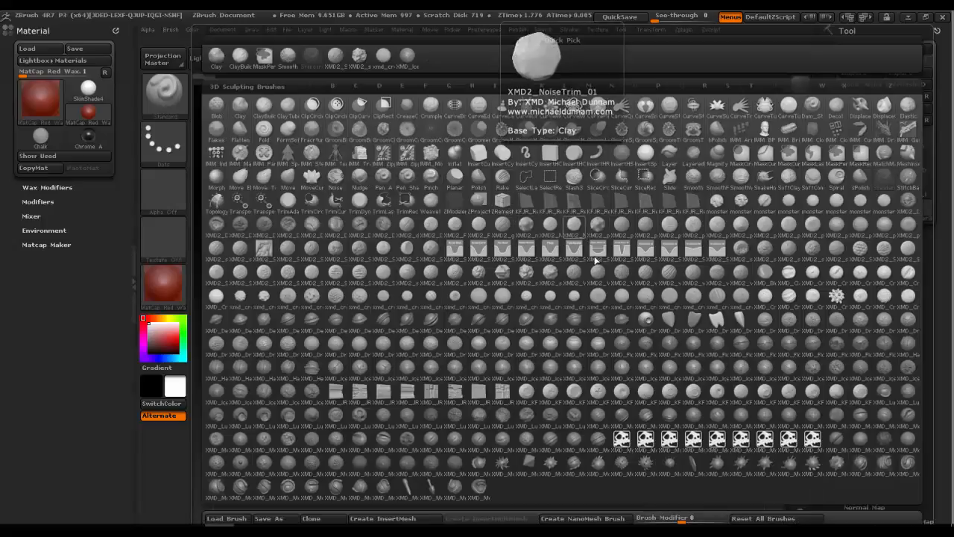
key("s")
left_click(521, 283)
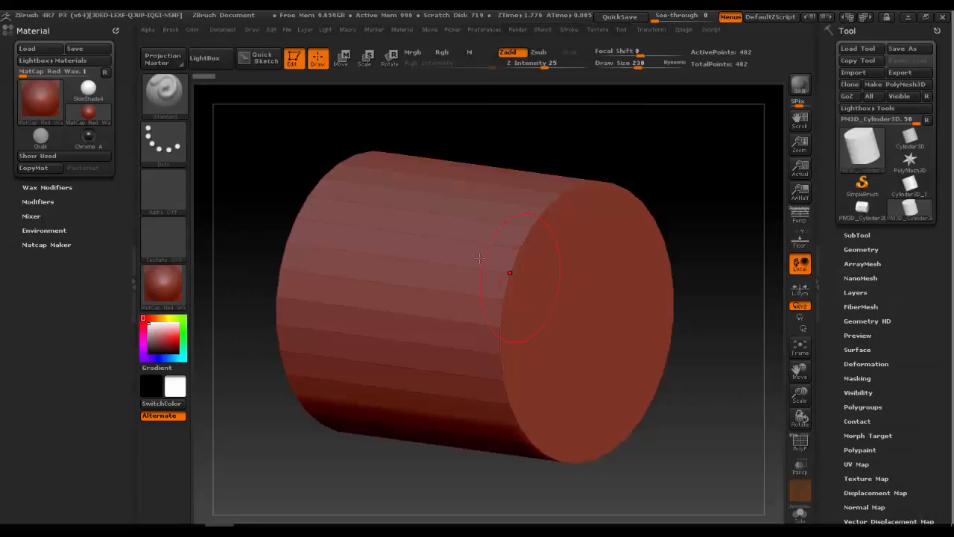
left_click(177, 89)
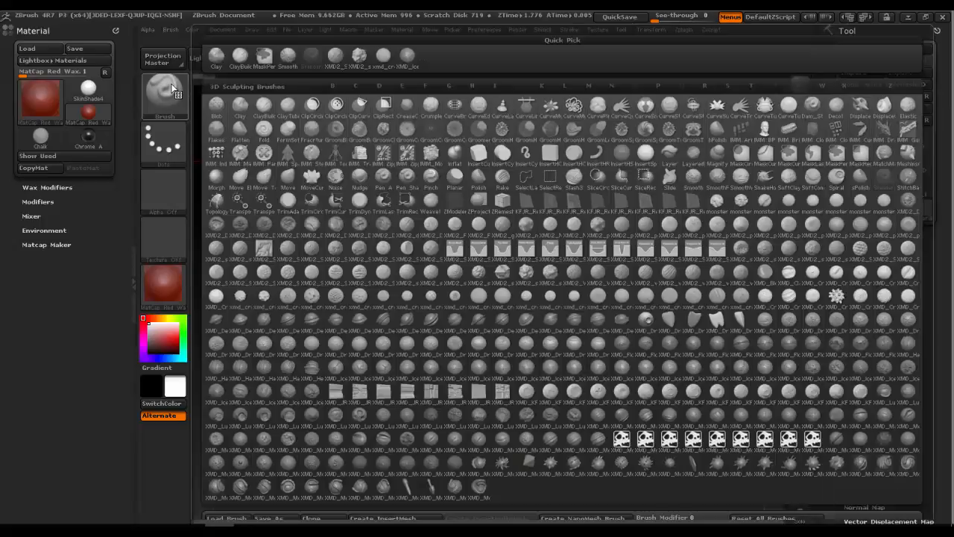
key("x")
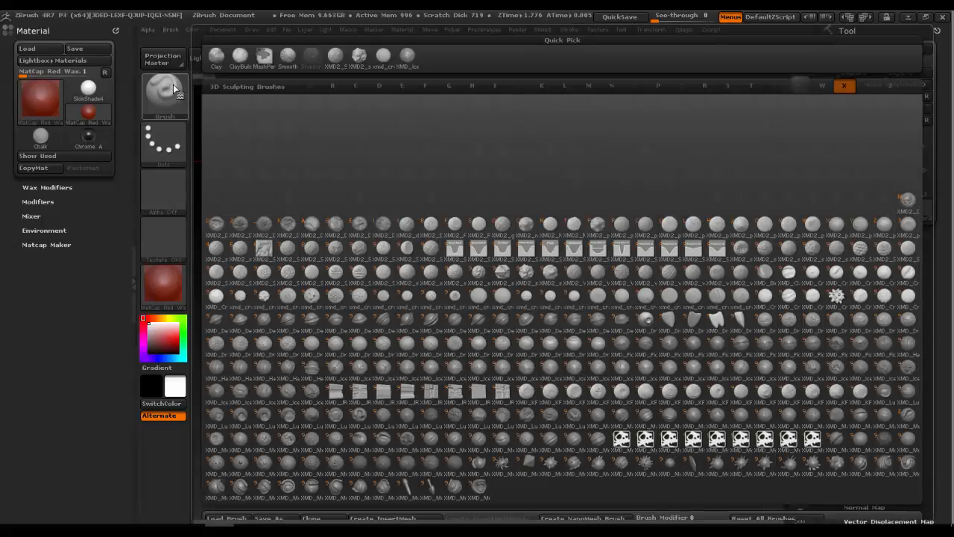
mouse_move(528, 236)
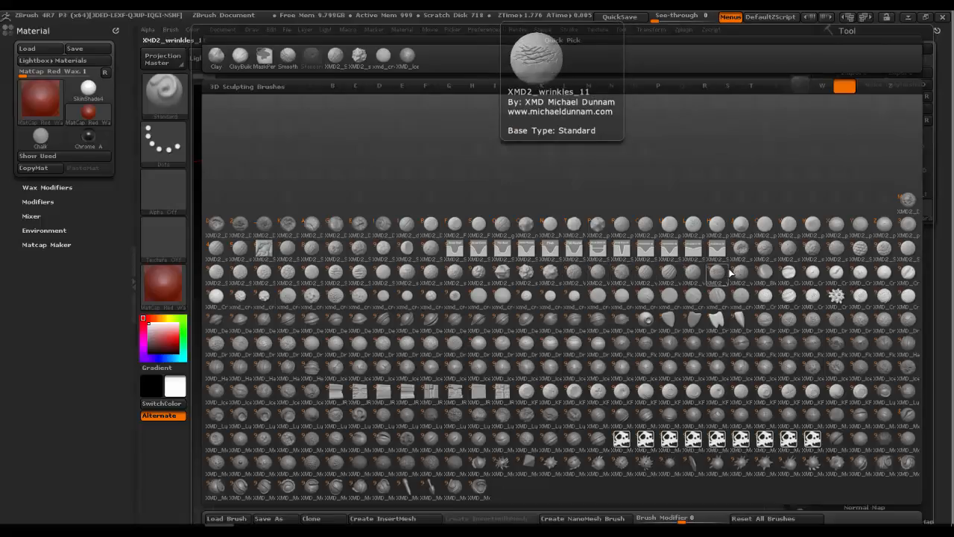
left_click(432, 255)
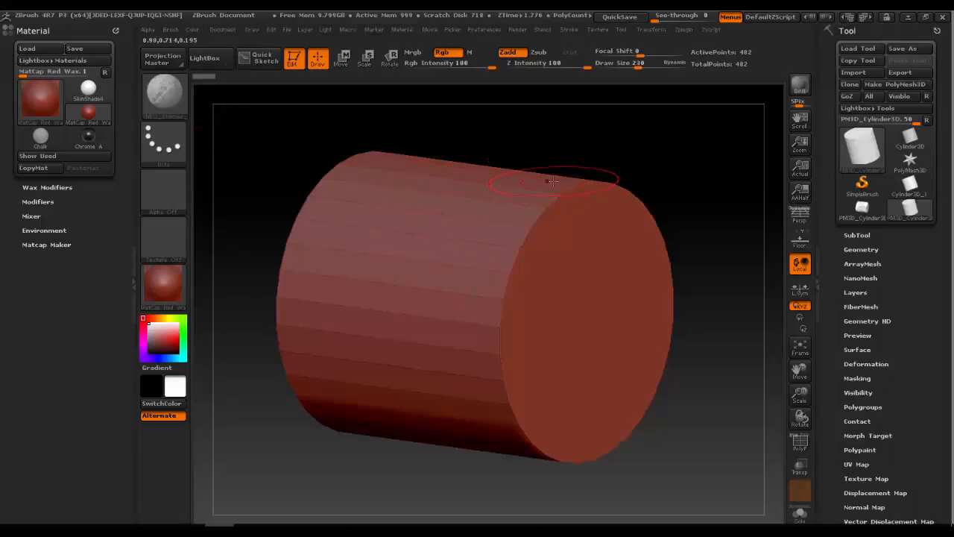
Subdivide the new PolyMesh3D cylinder six times and delete its lower subdivision levels
key("ctrl+d")
key("ctrl+d")
key("ctrl+d")
key("ctrl+d")
key("ctrl+d")
key("ctrl+d")
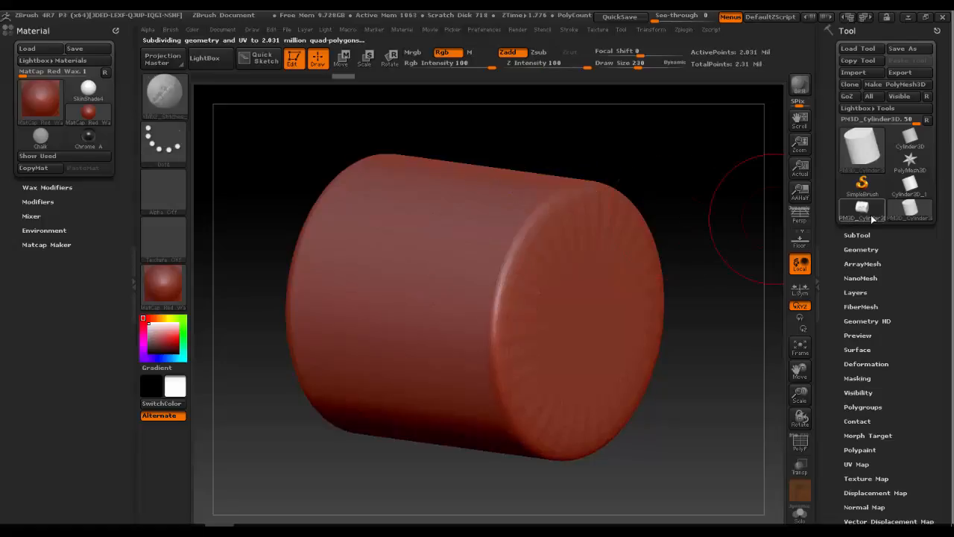
left_click(857, 249)
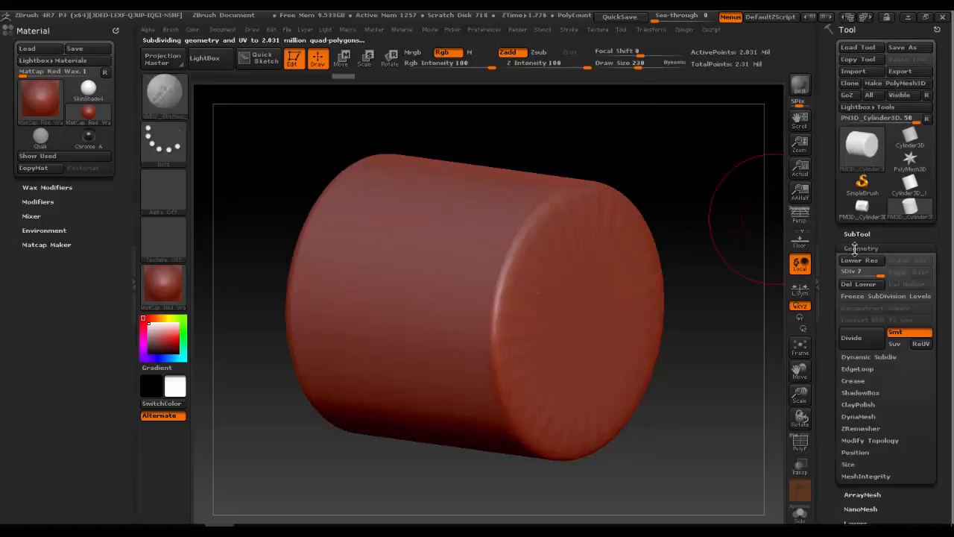
left_click(857, 284)
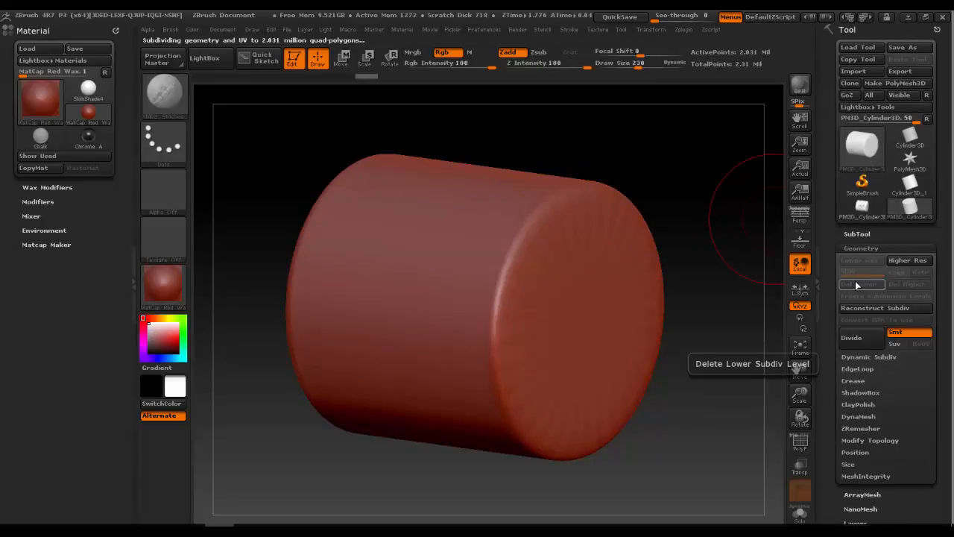
Draw a row of knotted stitches down the side of the subdivided cylinder with the active curve brush
left_click_drag(681, 327, 654, 177)
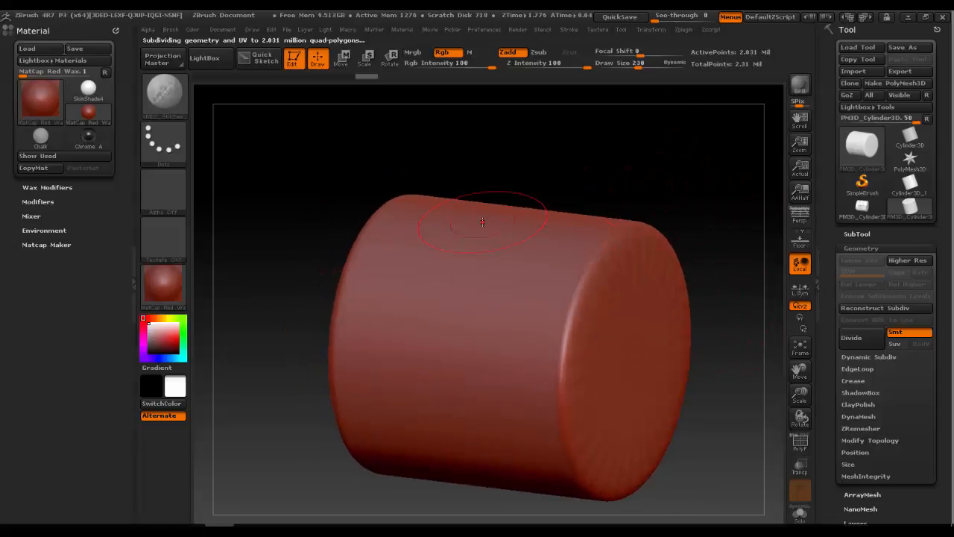
left_click_drag(447, 360, 447, 447)
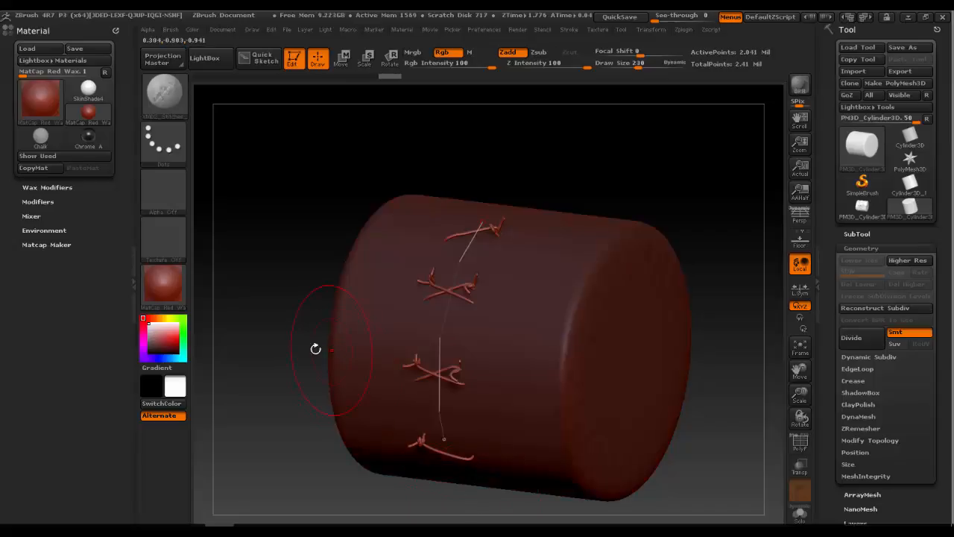
left_click_drag(291, 331, 339, 319, "alt")
mouse_move(311, 259)
left_mouse_down()
mouse_move(315, 159)
mouse_move(305, 268)
mouse_move(318, 227)
mouse_move(281, 362)
left_mouse_up()
left_click_drag(352, 225, 316, 244, "alt")
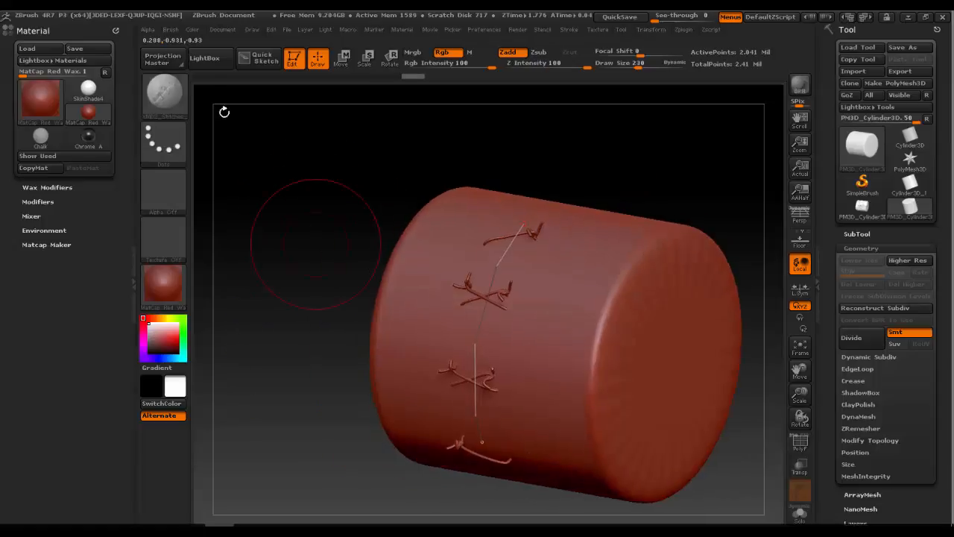
Choose the IMM zipper brush marked PLASTIC and pick the first Semi-Open-Zipper mesh from its set
left_click(167, 97)
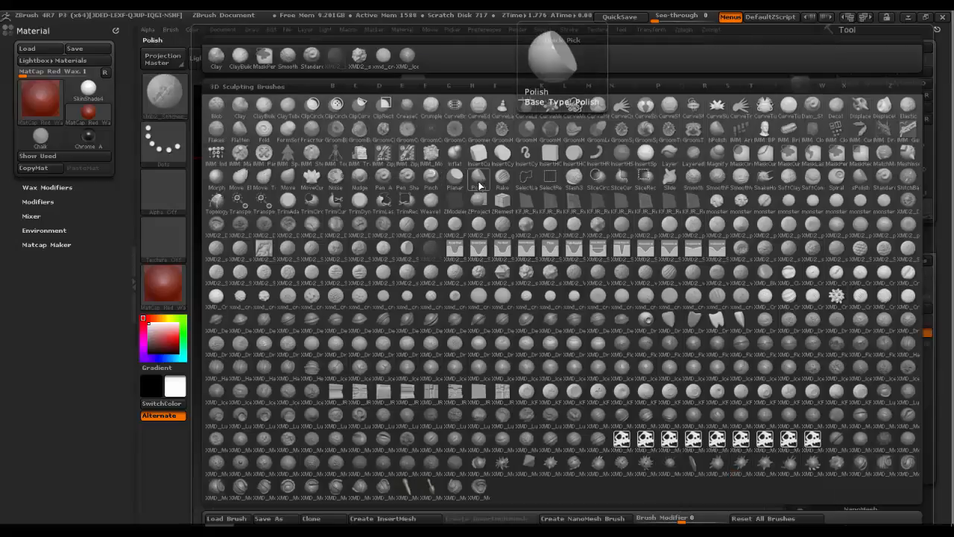
left_click(410, 155)
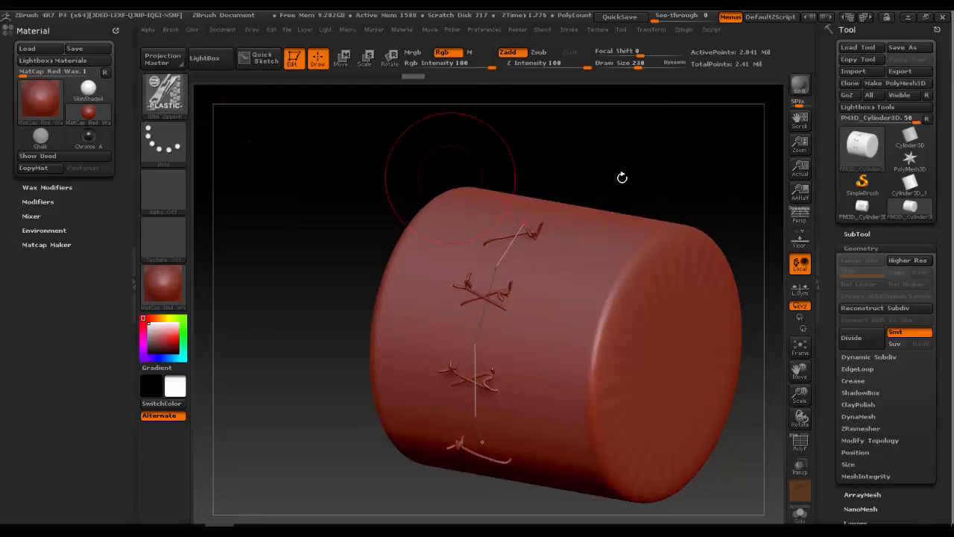
left_click_drag(628, 160, 589, 187)
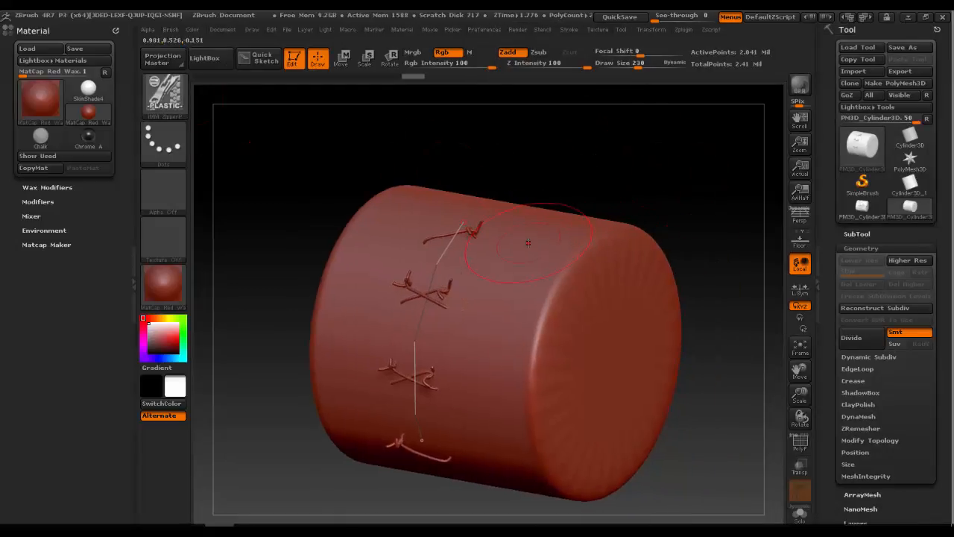
key("m")
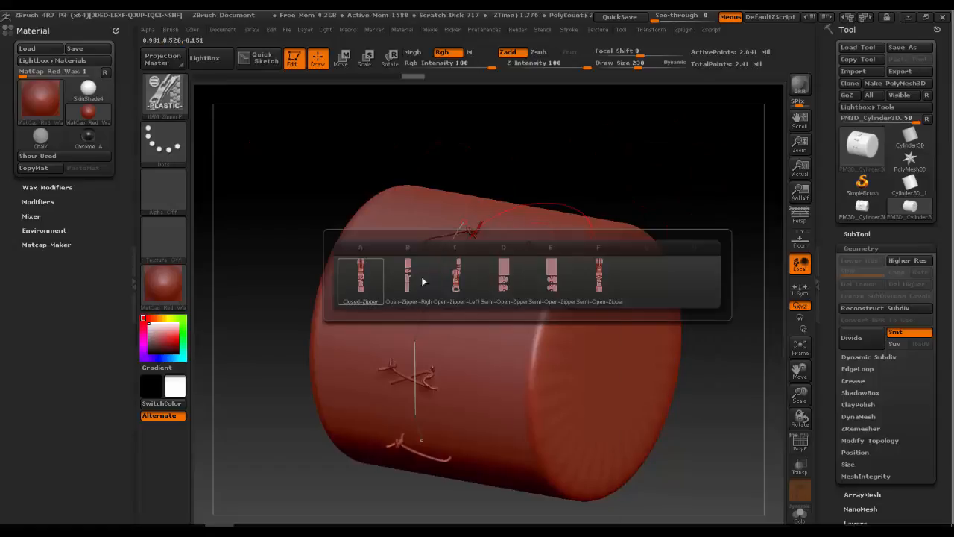
mouse_move(473, 282)
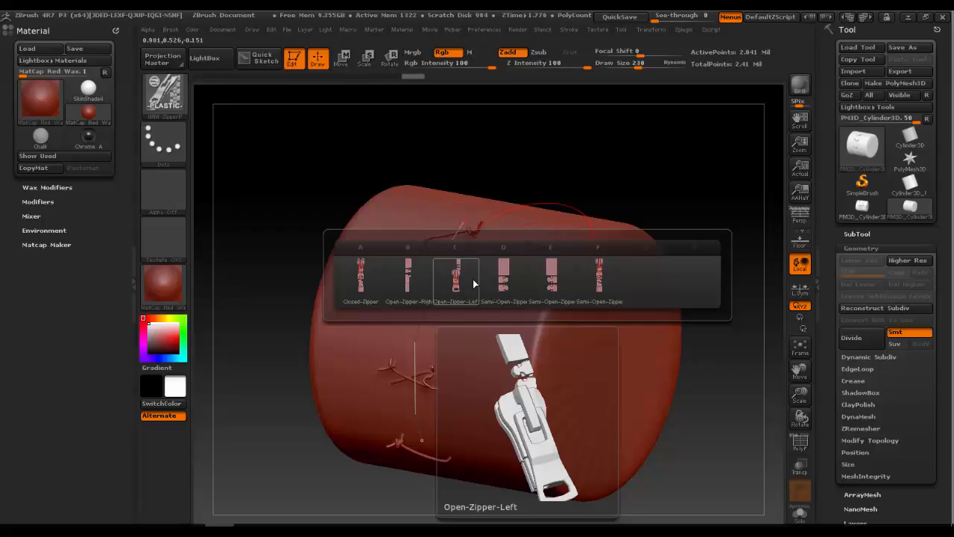
left_click(503, 282)
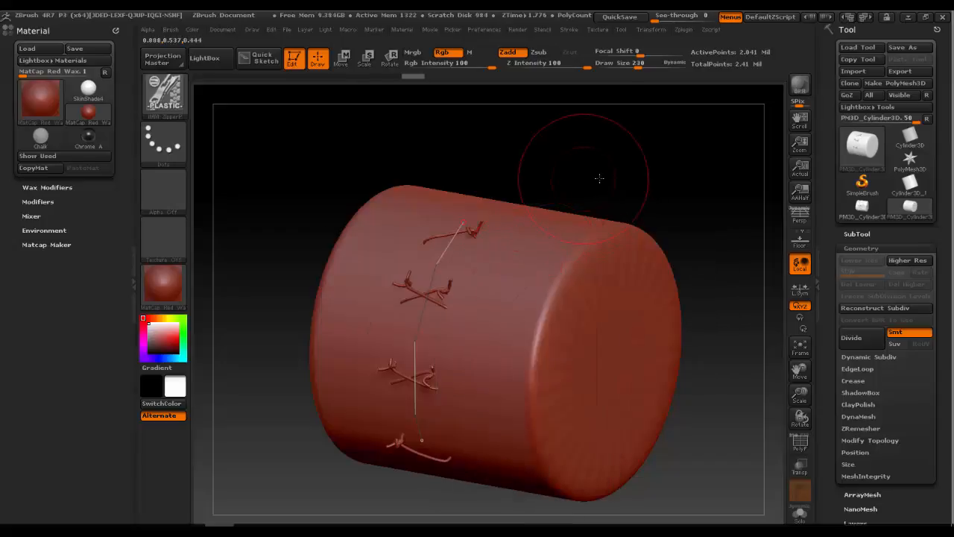
Draw a strip of zipper teeth around the cylinder's curved side, close to its end
left_click_drag(596, 171, 575, 170)
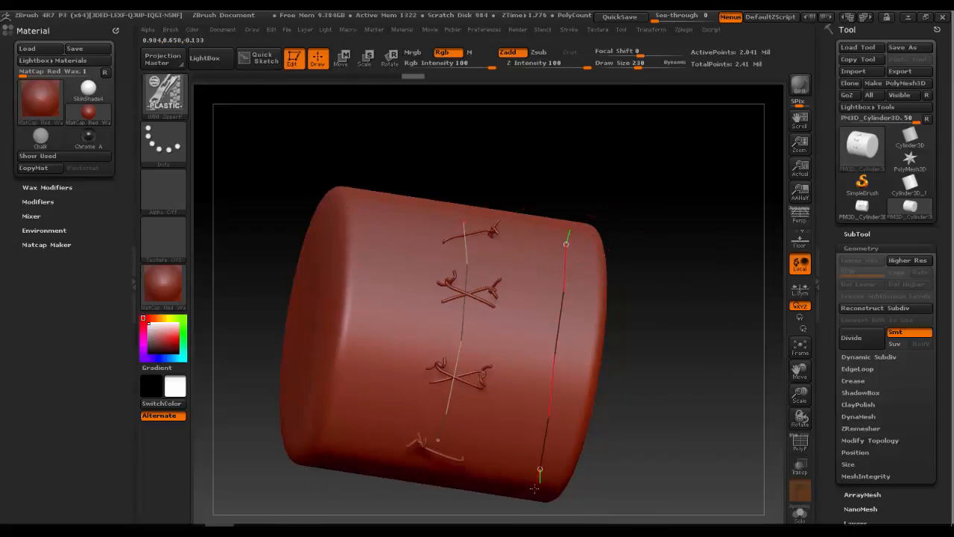
left_click(597, 412)
mouse_move(661, 345)
left_mouse_down()
mouse_move(538, 336)
mouse_move(639, 340)
left_mouse_up()
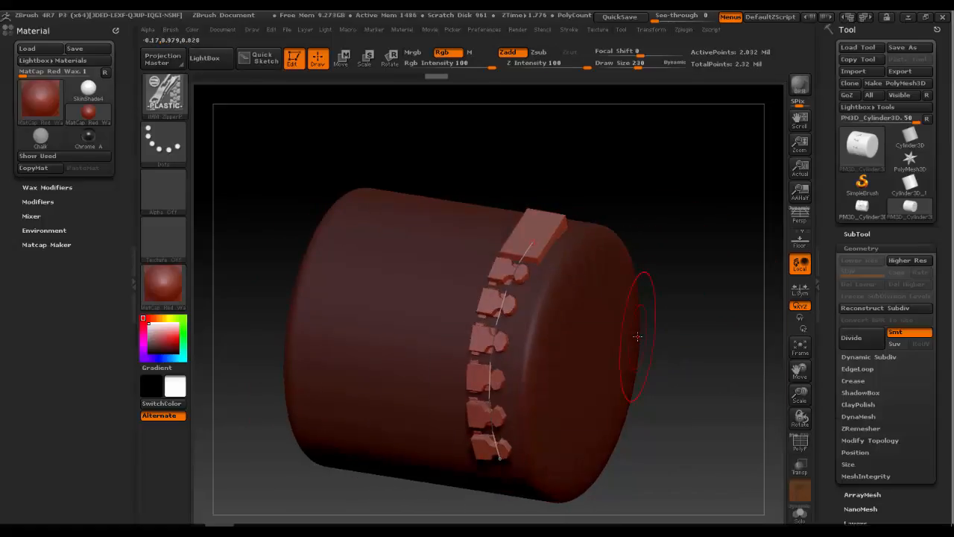
Choose another zipper mesh, try to draw a second strip along the cylinder's rounded edge beside the first, and undo it
key("m")
left_click(660, 364)
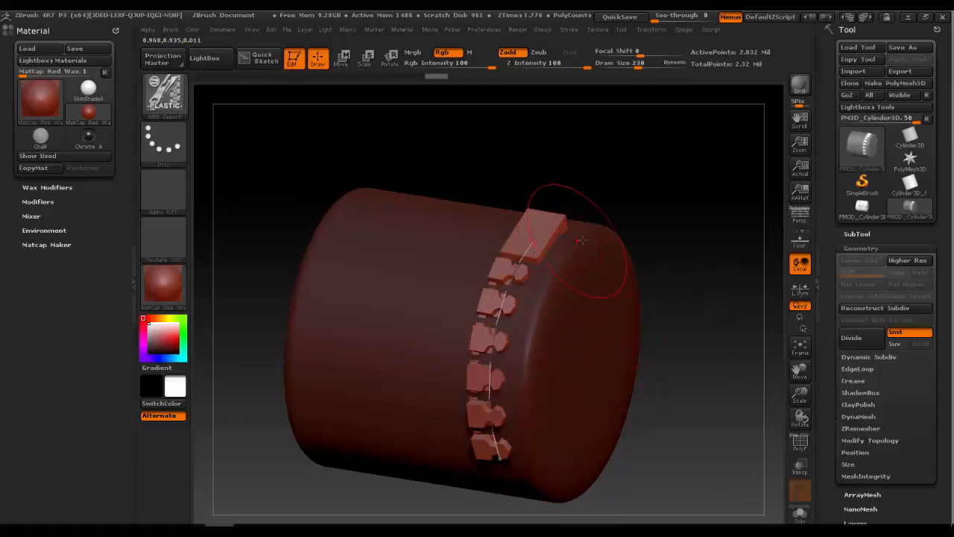
left_click(540, 483)
key("ctrl+z")
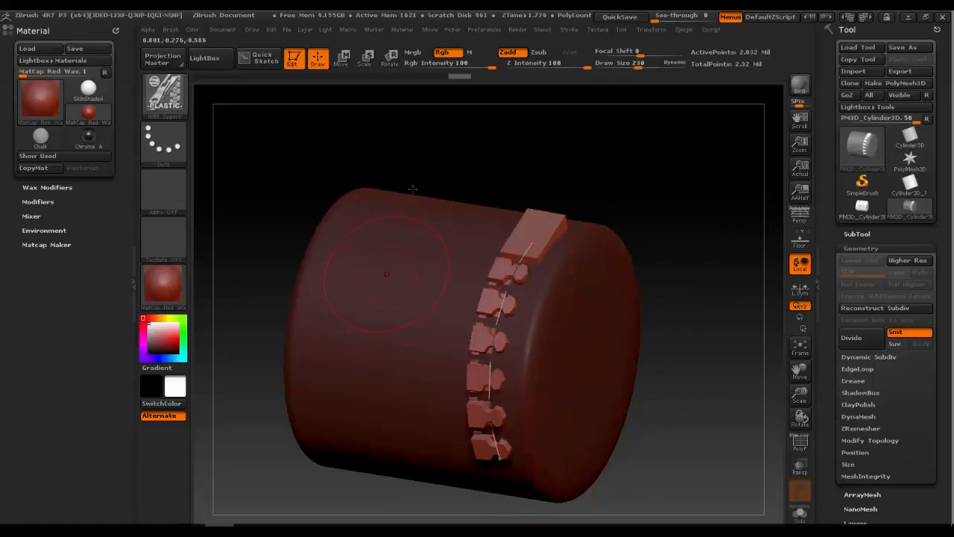
left_click_drag(442, 144, 479, 179, "ctrl")
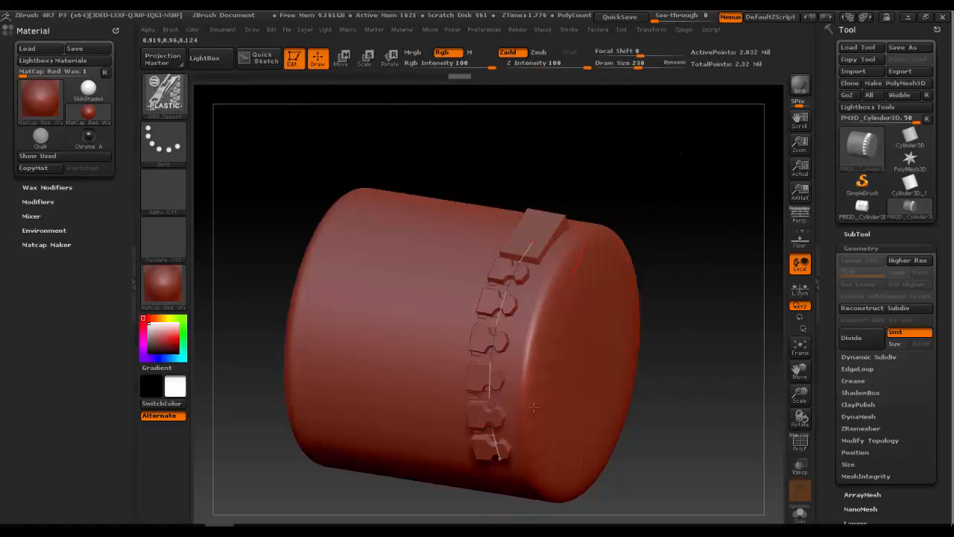
left_click_drag(536, 471, 539, 472)
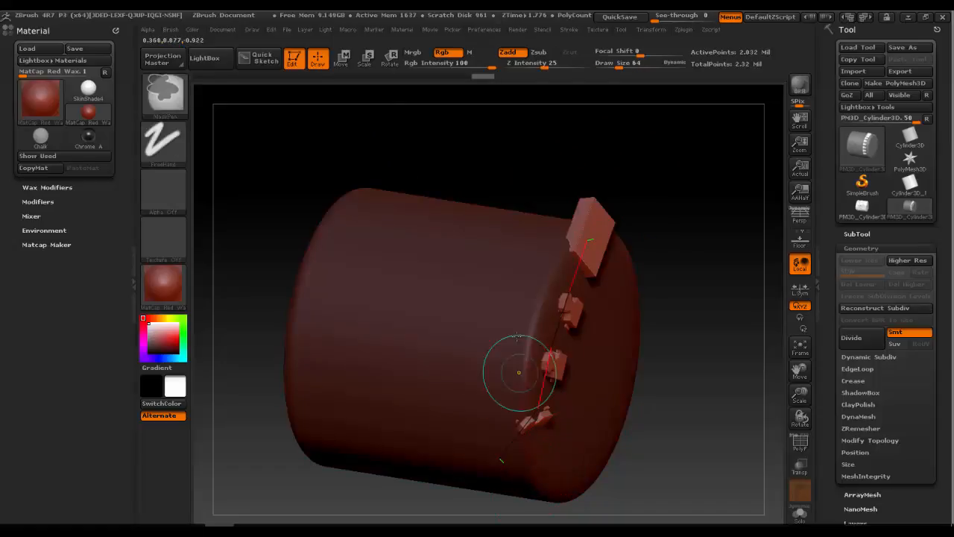
key("ctrl+z")
Try to draw a zipper strip down the cylinder's opposite end, away from the existing teeth, and undo it
mouse_move(428, 139)
left_mouse_down("ctrl")
mouse_move(304, 167)
mouse_move(405, 176)
left_mouse_up("ctrl")
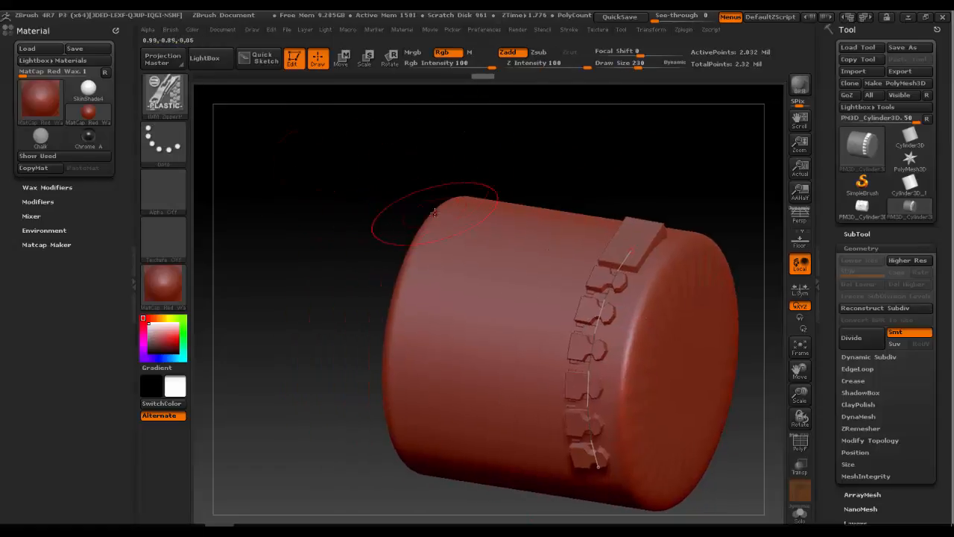
left_click_drag(435, 213, 401, 512)
left_click(402, 501)
key("ctrl+z")
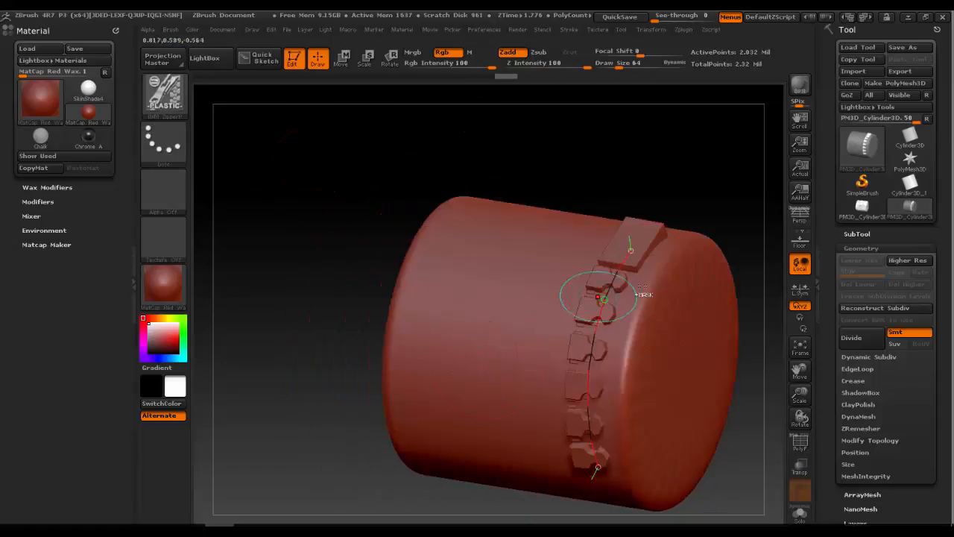
key("ctrl+z")
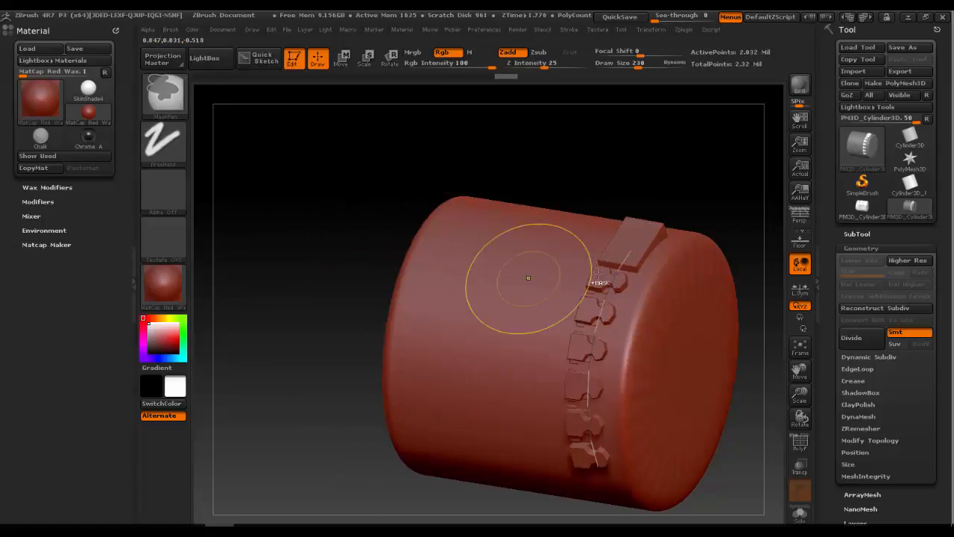
Switch to the plain Cylinder3D and back to the PM3D cylinder, and redraw the zipper along its existing curve with the mirrored half
left_click_drag(301, 196, 405, 202)
left_click(918, 148)
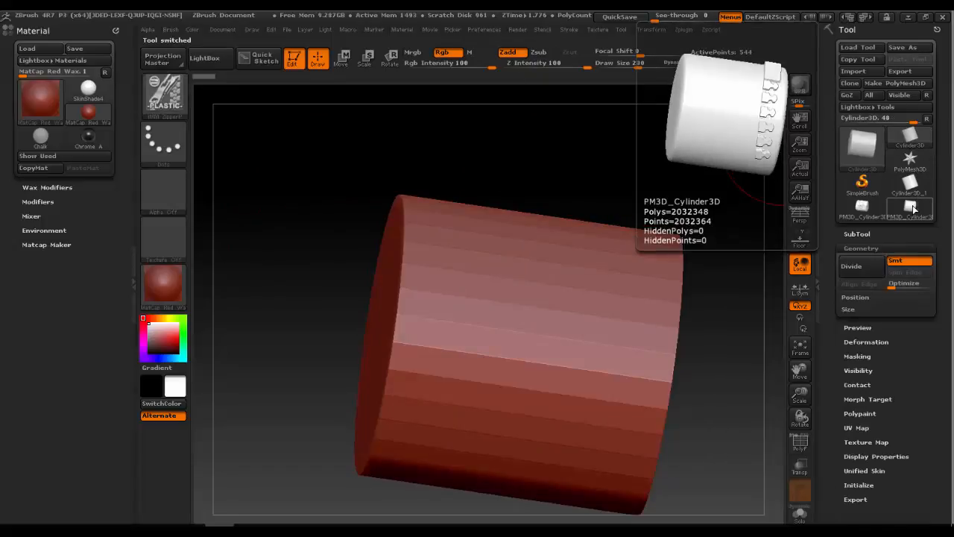
left_click(914, 208)
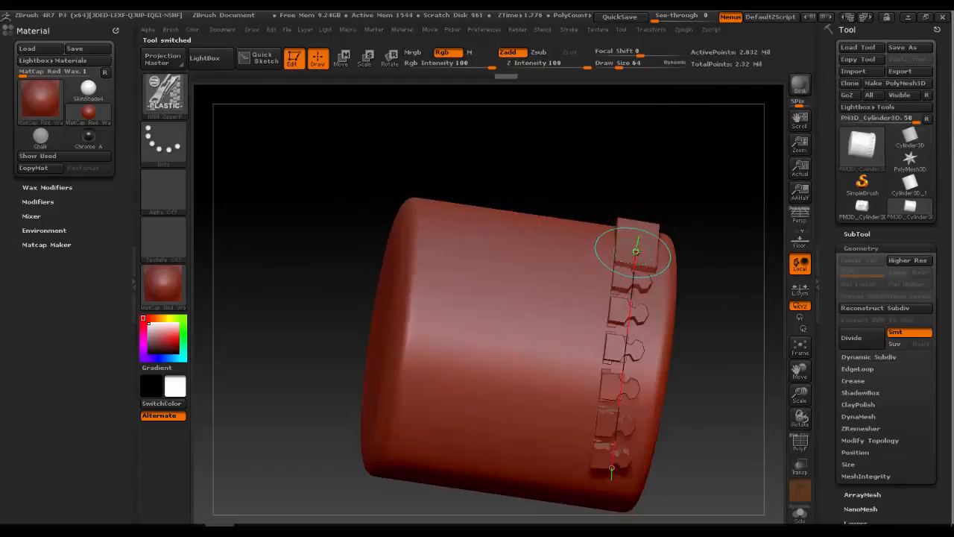
left_click_drag(636, 251, 614, 451)
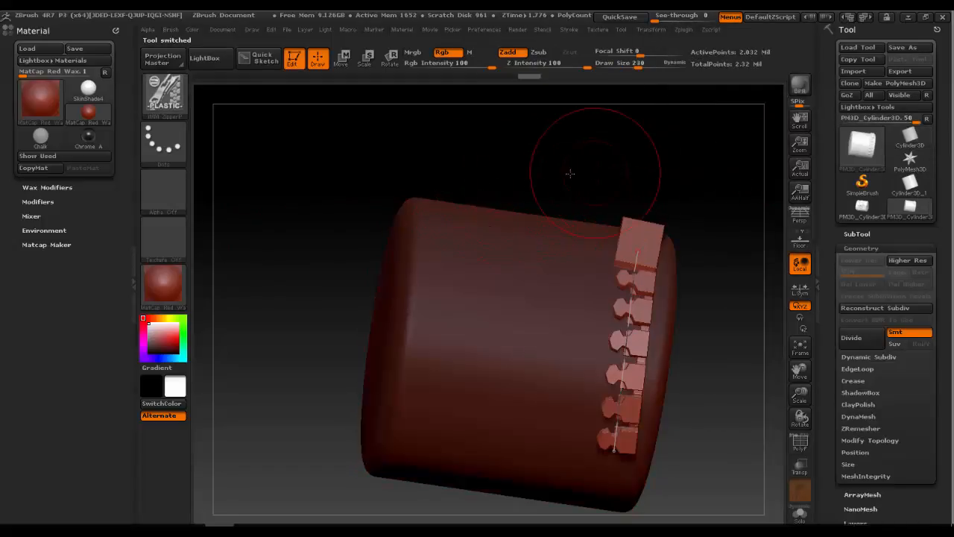
left_click_drag(575, 160, 402, 230)
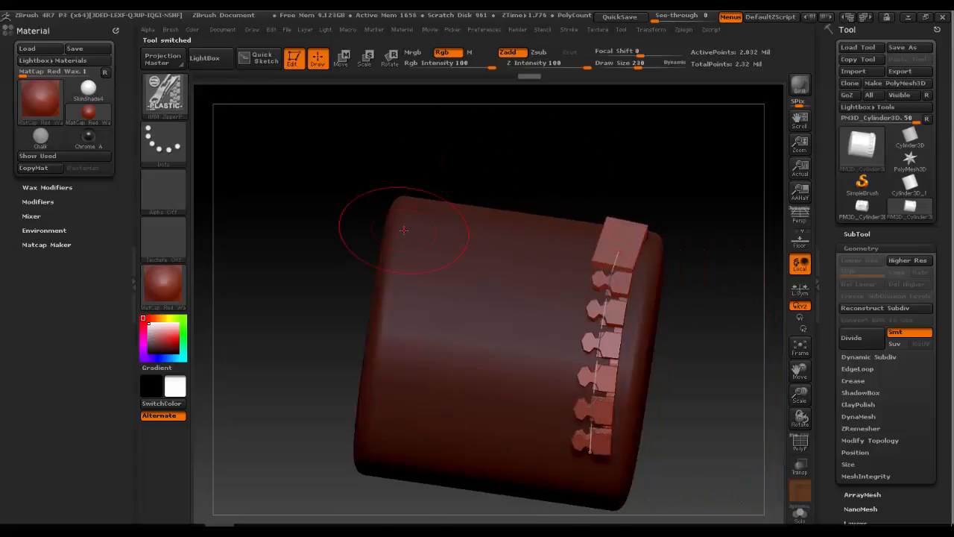
Pick a complete zipper mesh with a slider and draw it around the curved side of the cylinder
key("m")
left_click(429, 270)
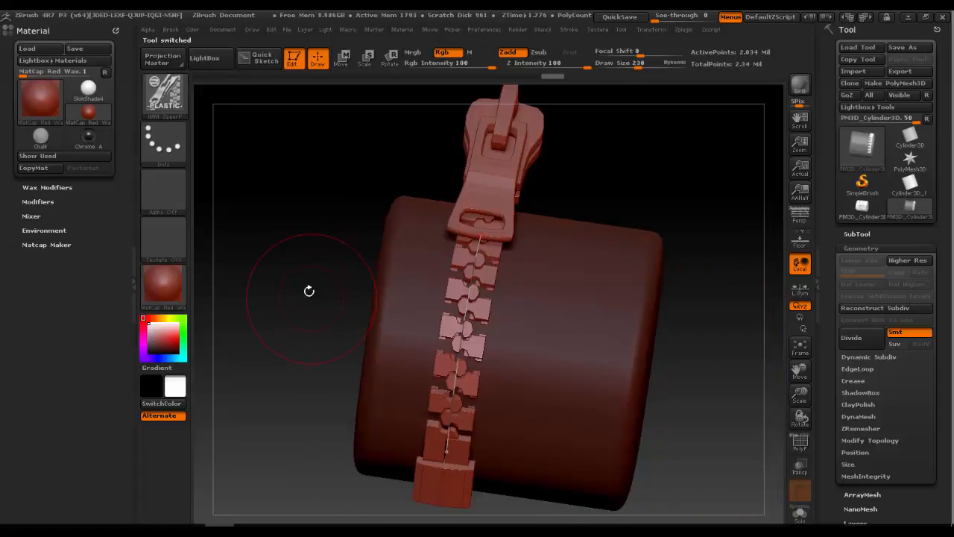
mouse_move(308, 290)
left_mouse_down()
mouse_move(261, 280)
mouse_move(318, 272)
mouse_move(294, 262)
left_mouse_up()
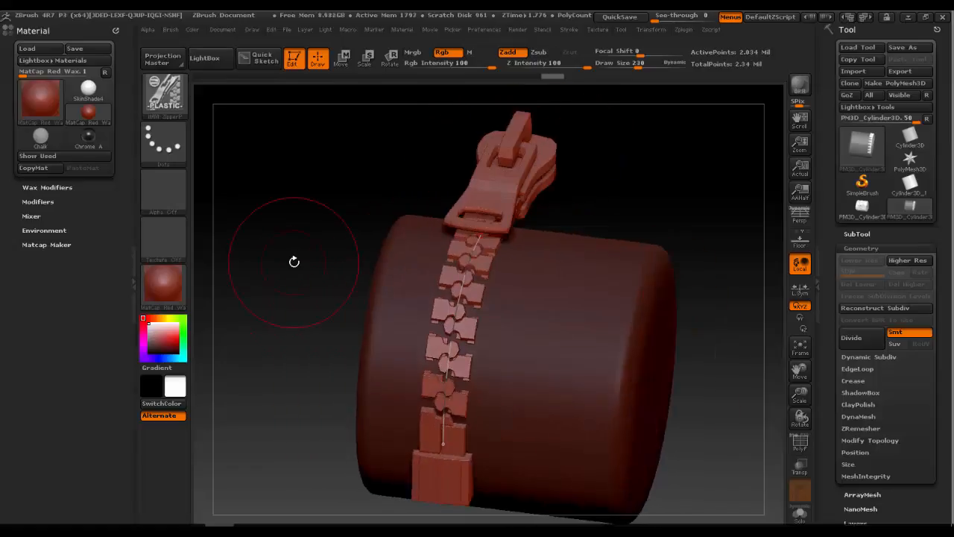
Browse the sculpting brushes, make SelectRect the active selection brush, and inspect the zipper from several angles
key("m")
left_click(157, 123)
left_click(160, 104)
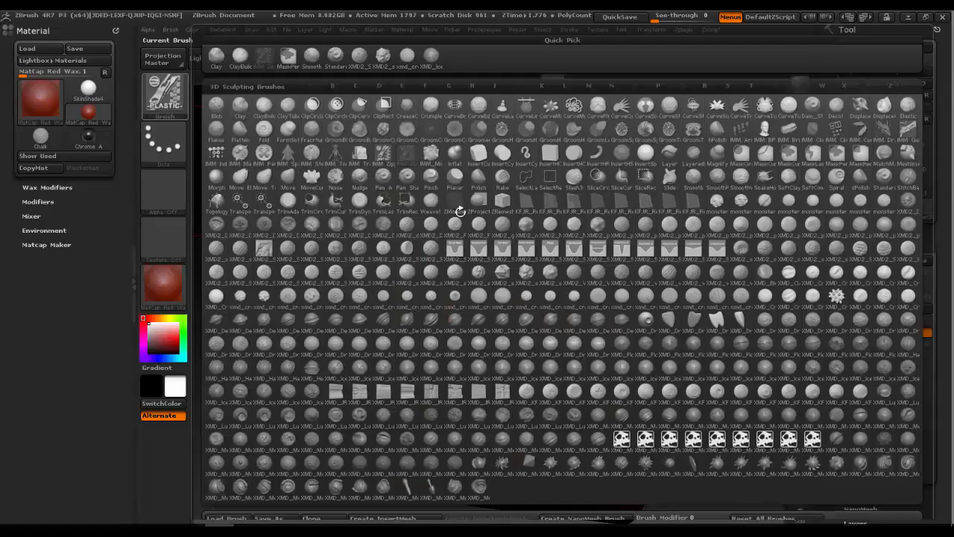
left_click(460, 211)
left_click(167, 102)
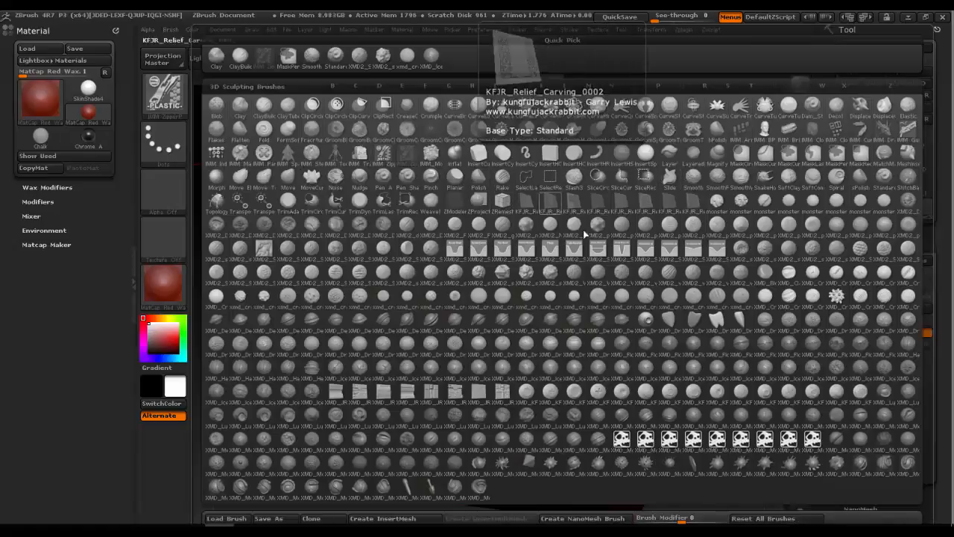
left_click(556, 184)
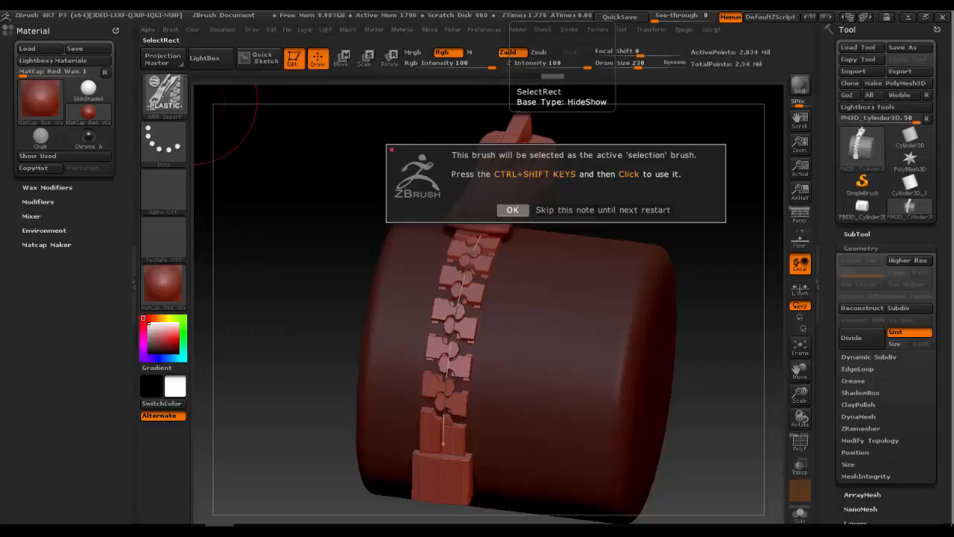
left_click(513, 209)
mouse_move(678, 285)
left_mouse_down()
mouse_move(689, 265)
mouse_move(588, 208)
mouse_move(527, 211)
left_mouse_up()
key("ctrl+shift")
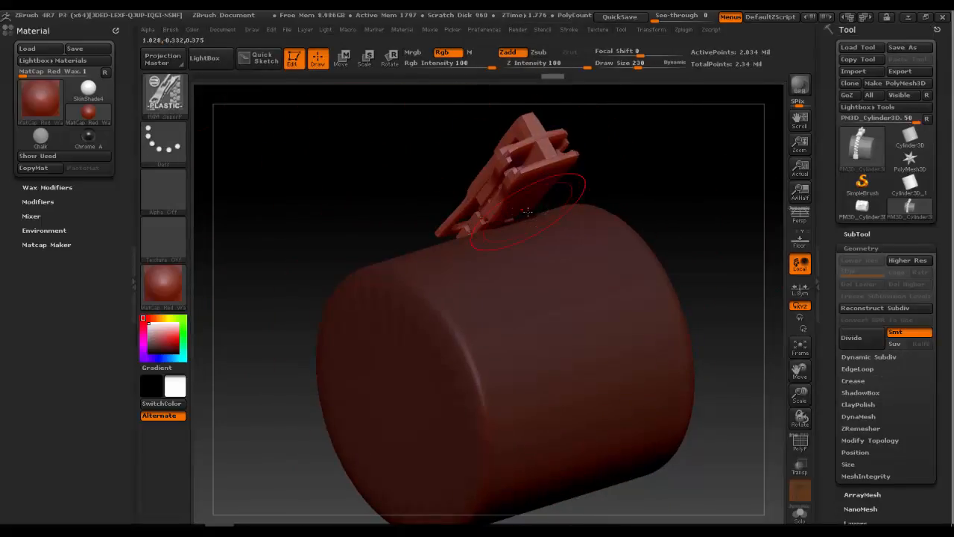
left_click_drag(335, 188, 356, 210)
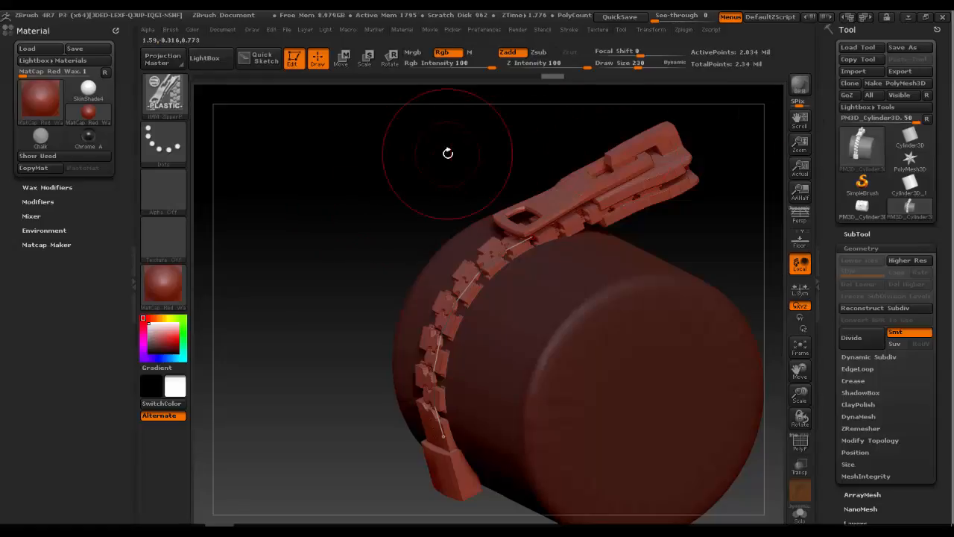
Save the project to the Desktop as ZBrushProject.zpr
key("ctrl+s")
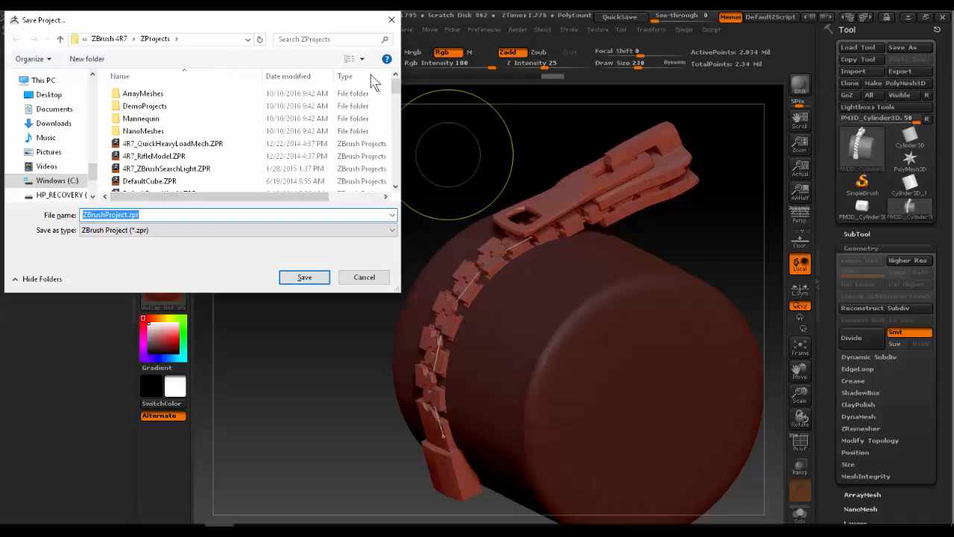
left_click(31, 99)
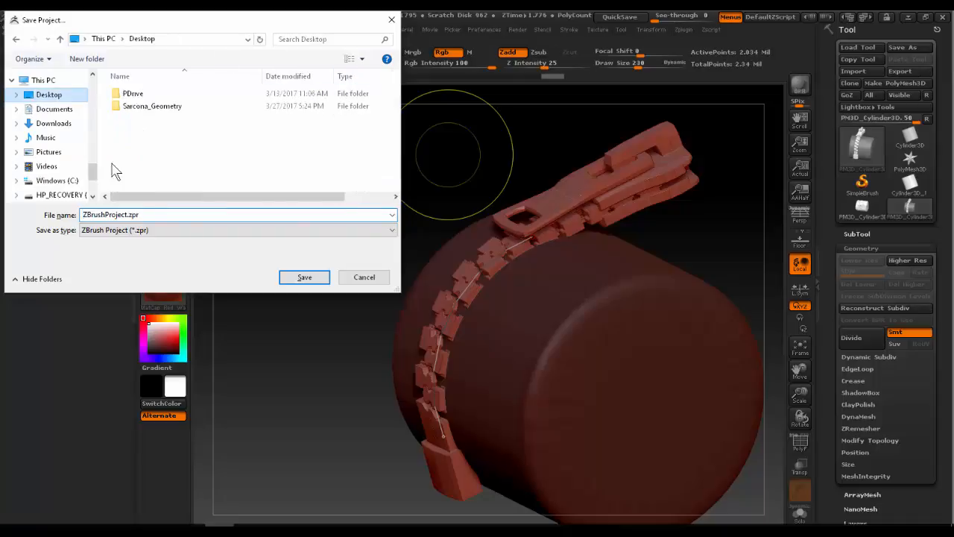
left_click(305, 278)
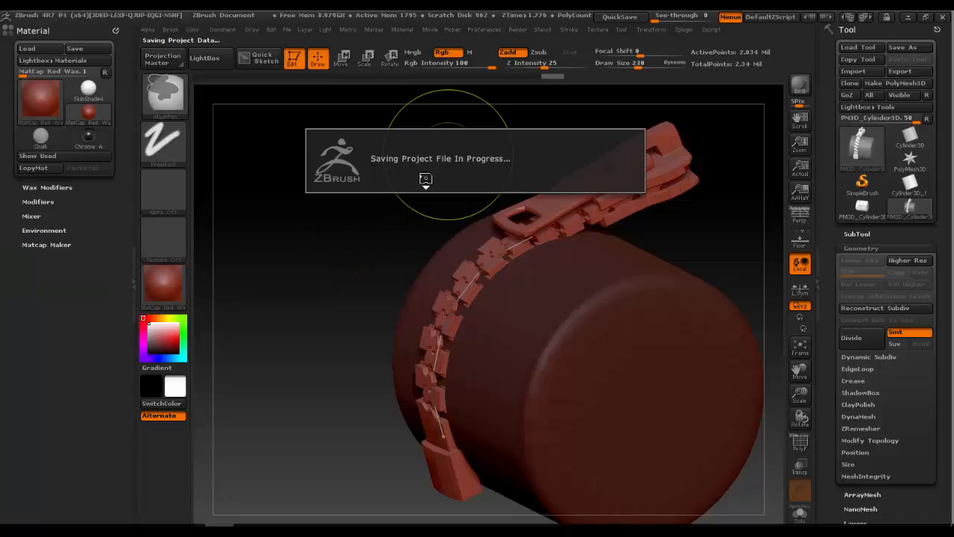
Open the sculpting brush library to look for another brush
left_click_drag(321, 199, 356, 187)
left_click(160, 96)
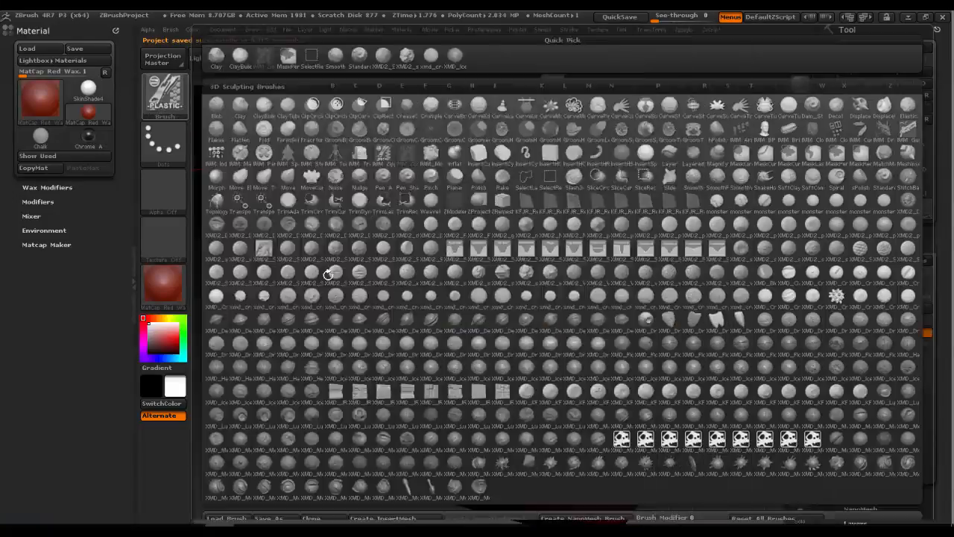